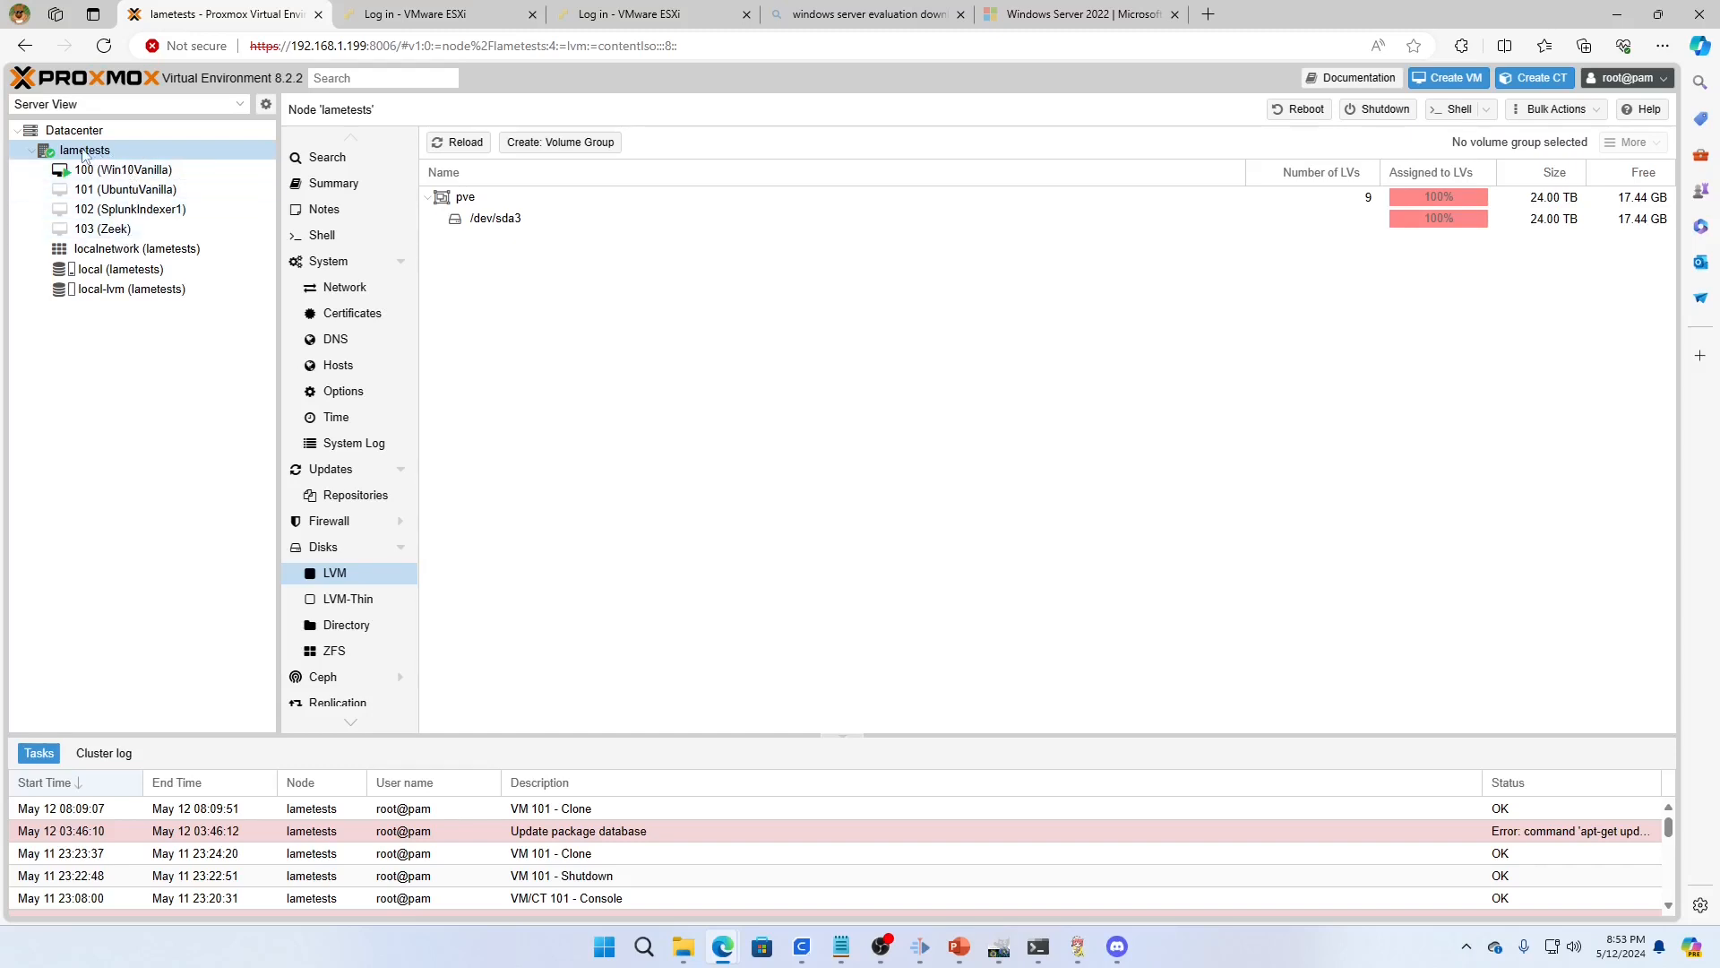
Step: Look over the Datacenter and lametests tree, and open the ISO images of the local storage
click(16, 136)
click(17, 137)
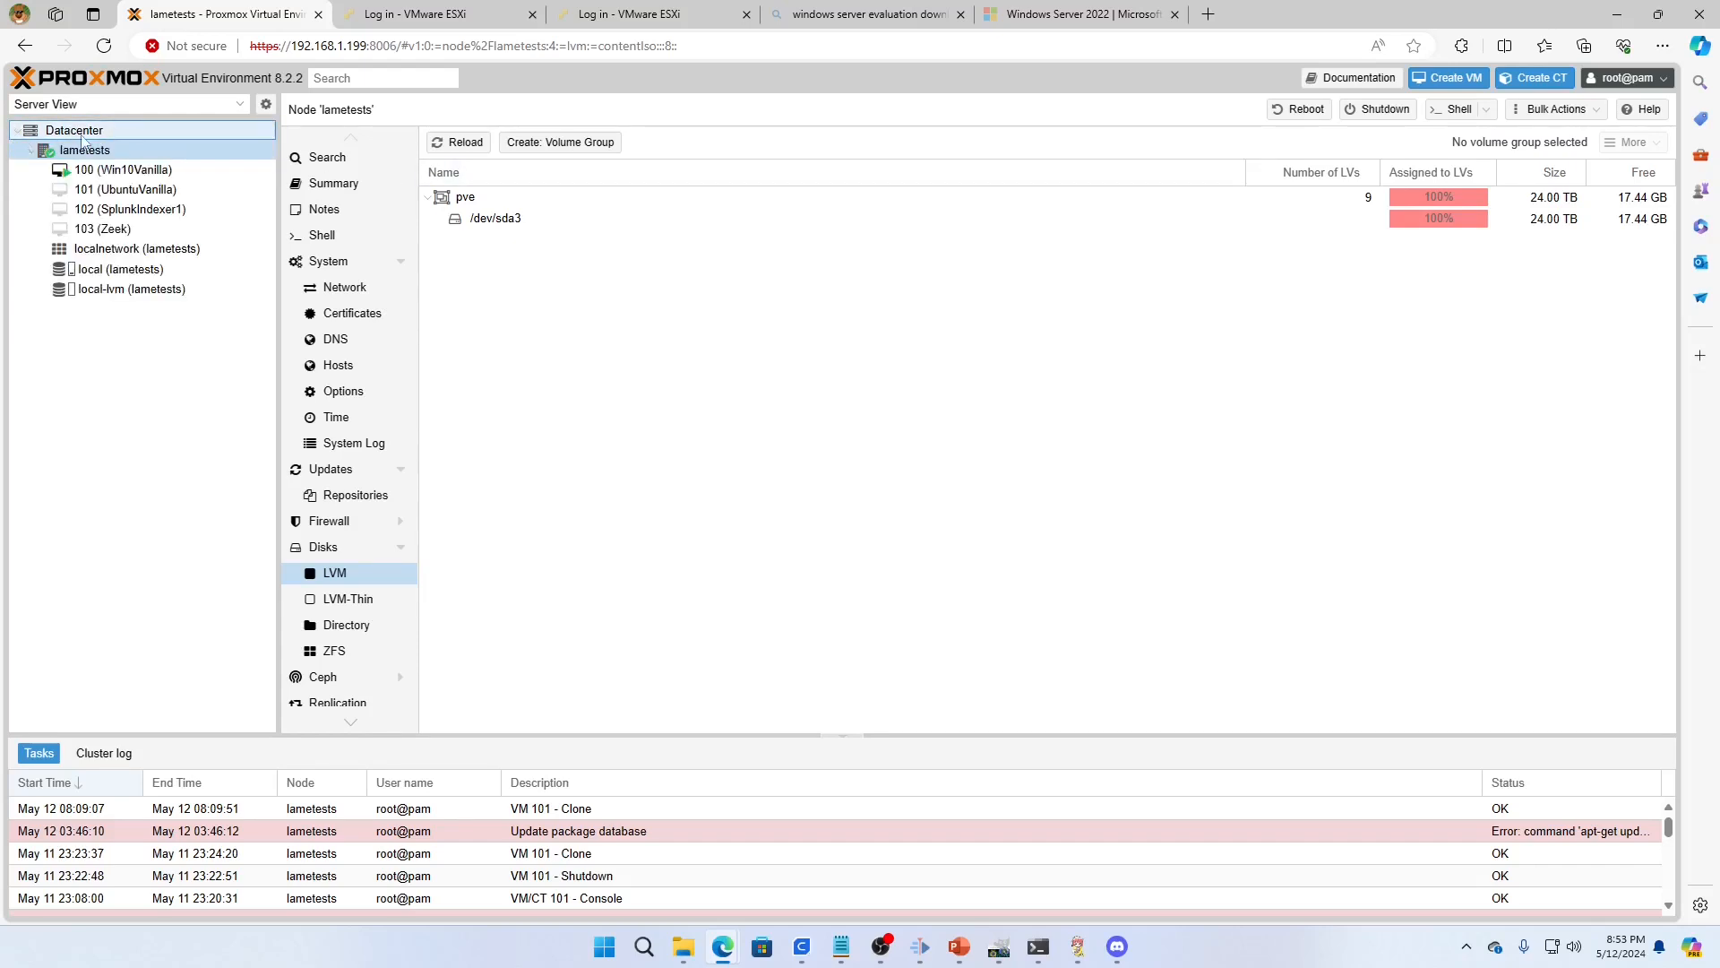
click(34, 153)
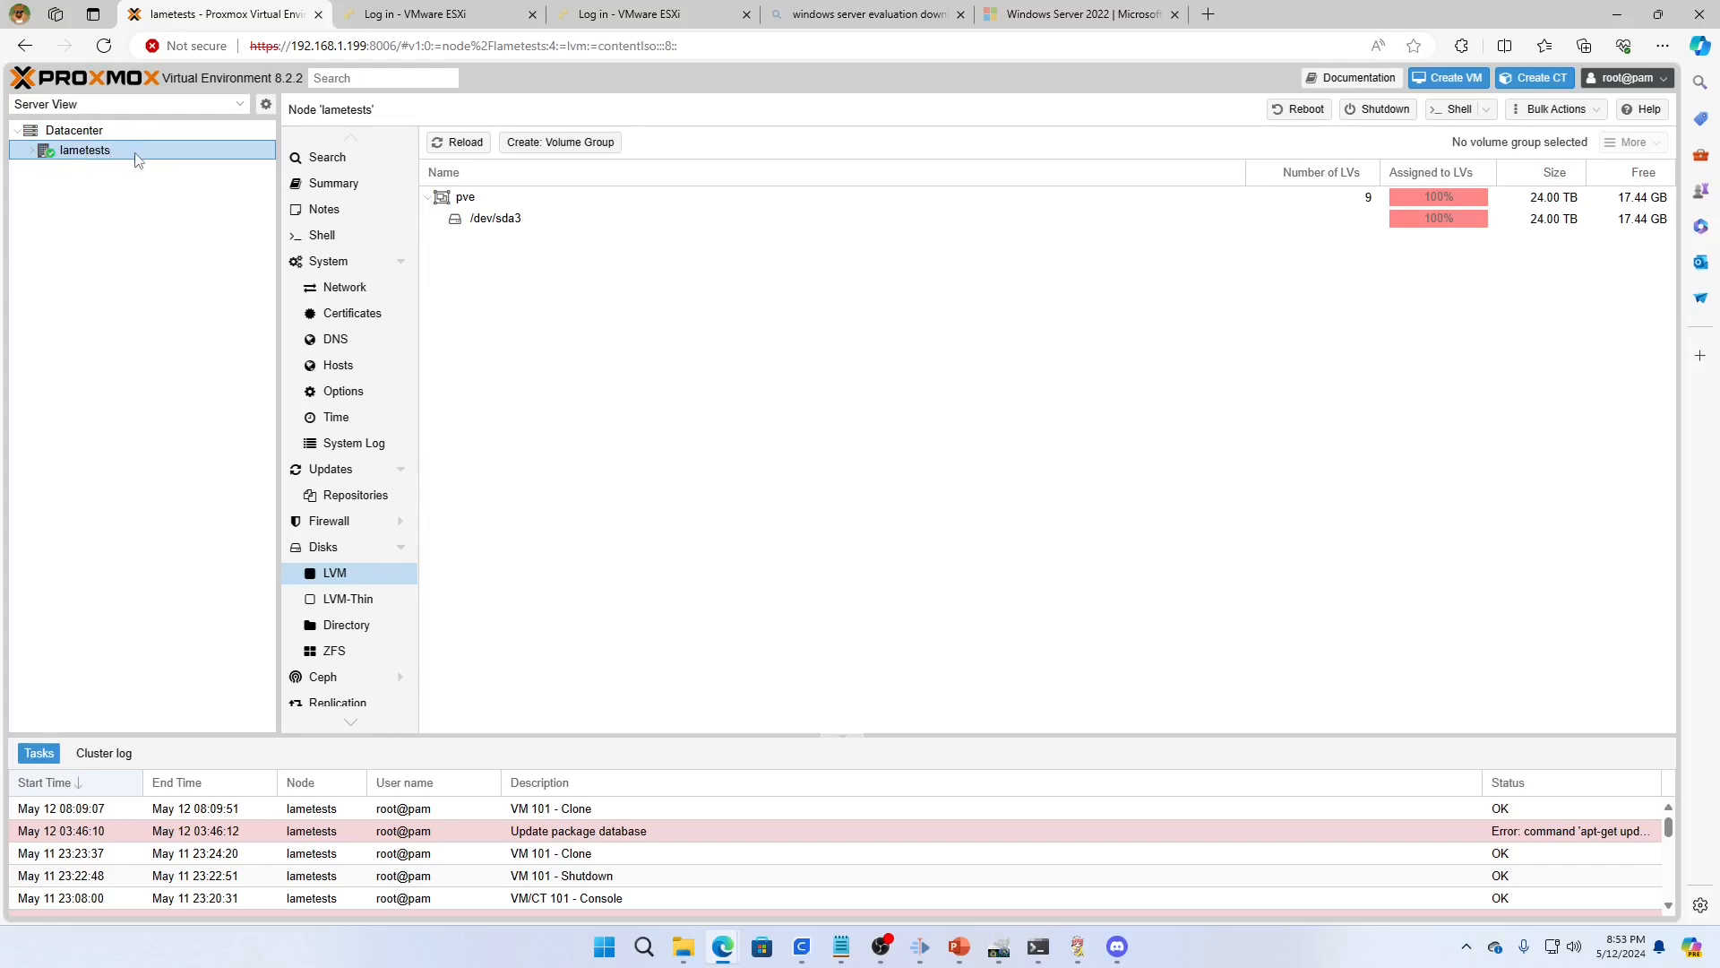
click(30, 151)
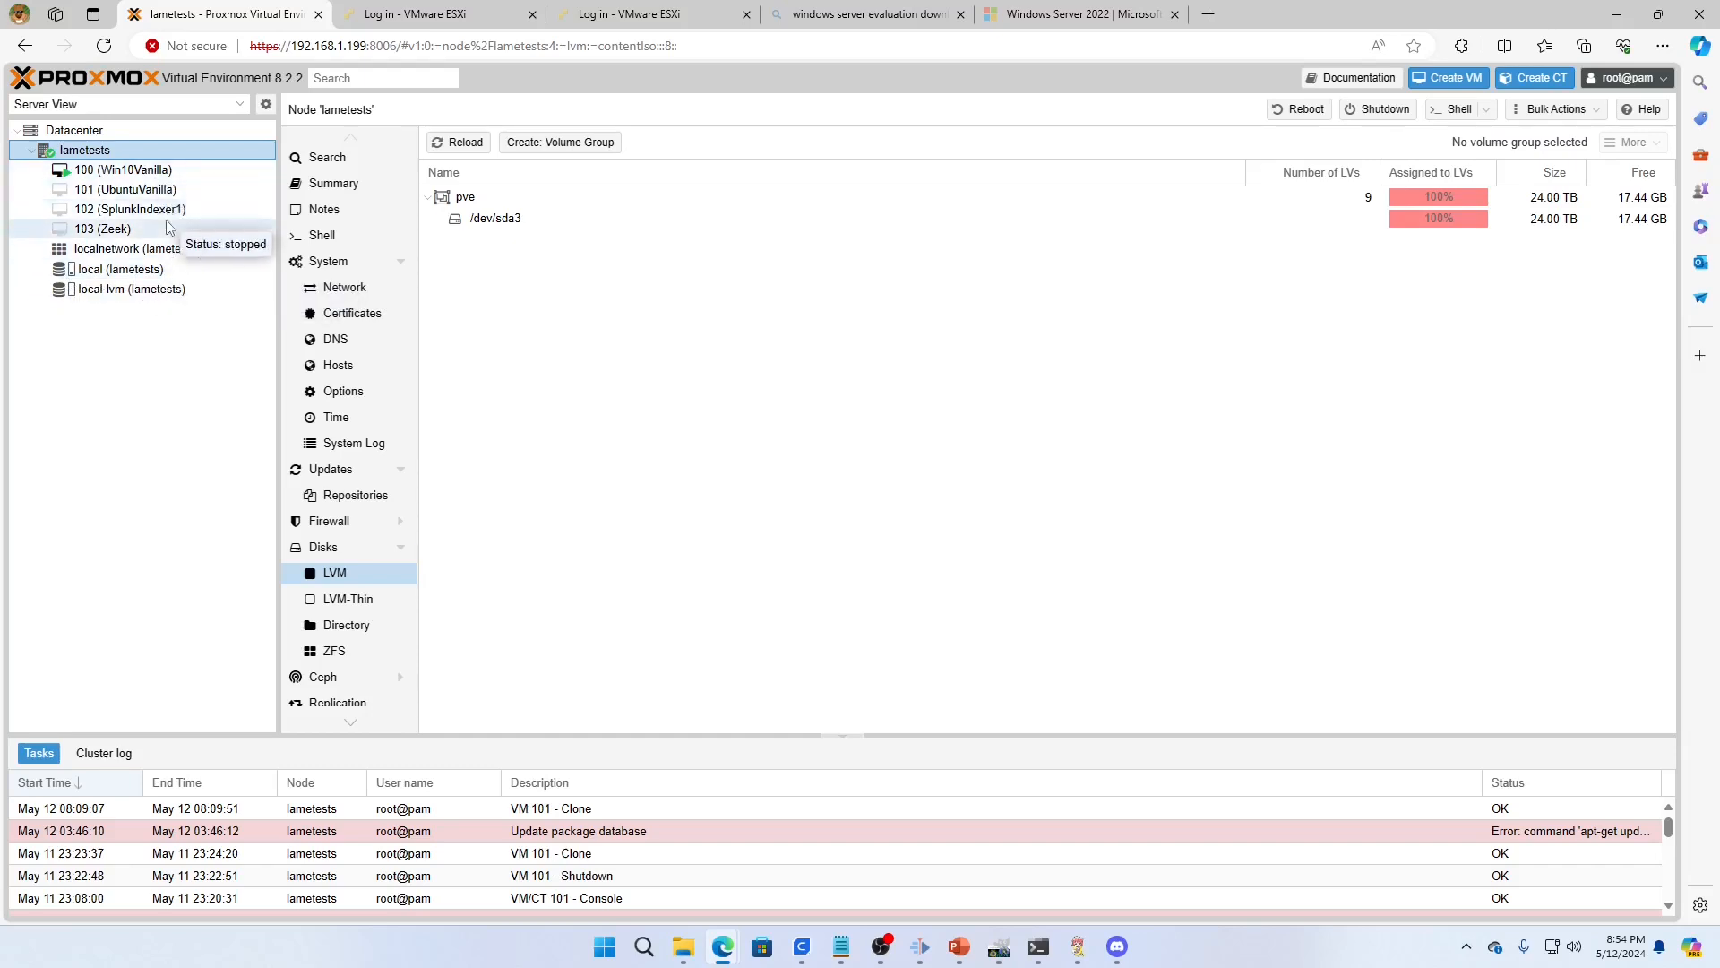
click(94, 272)
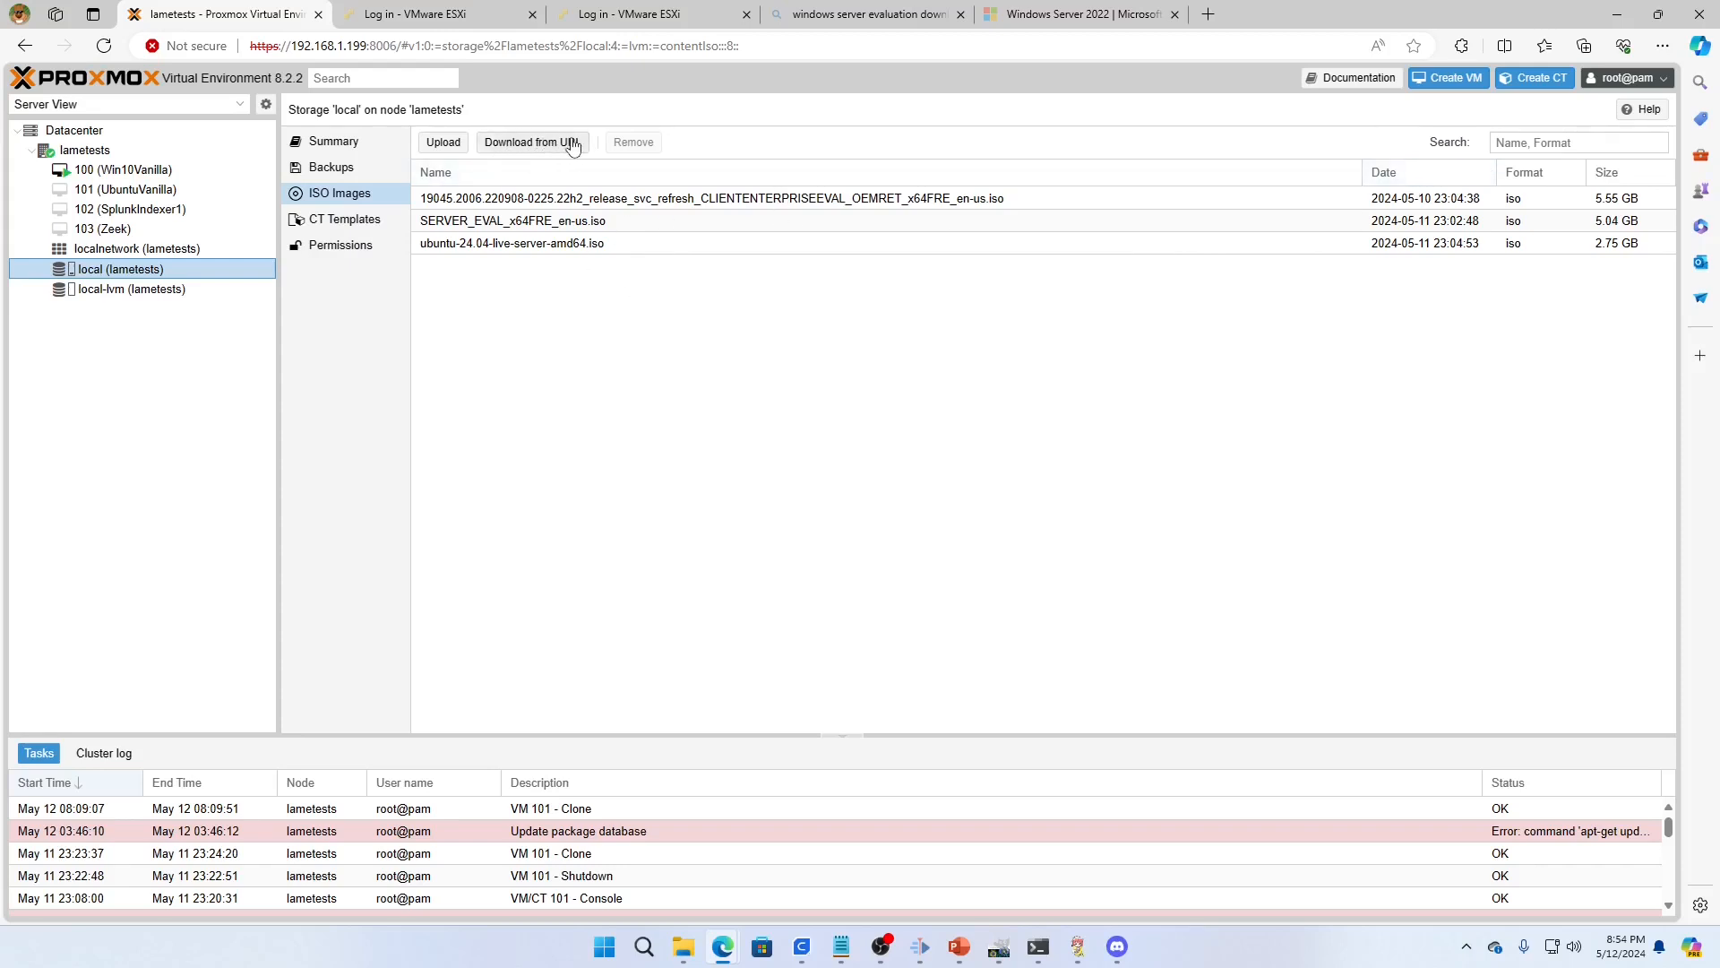
click(441, 143)
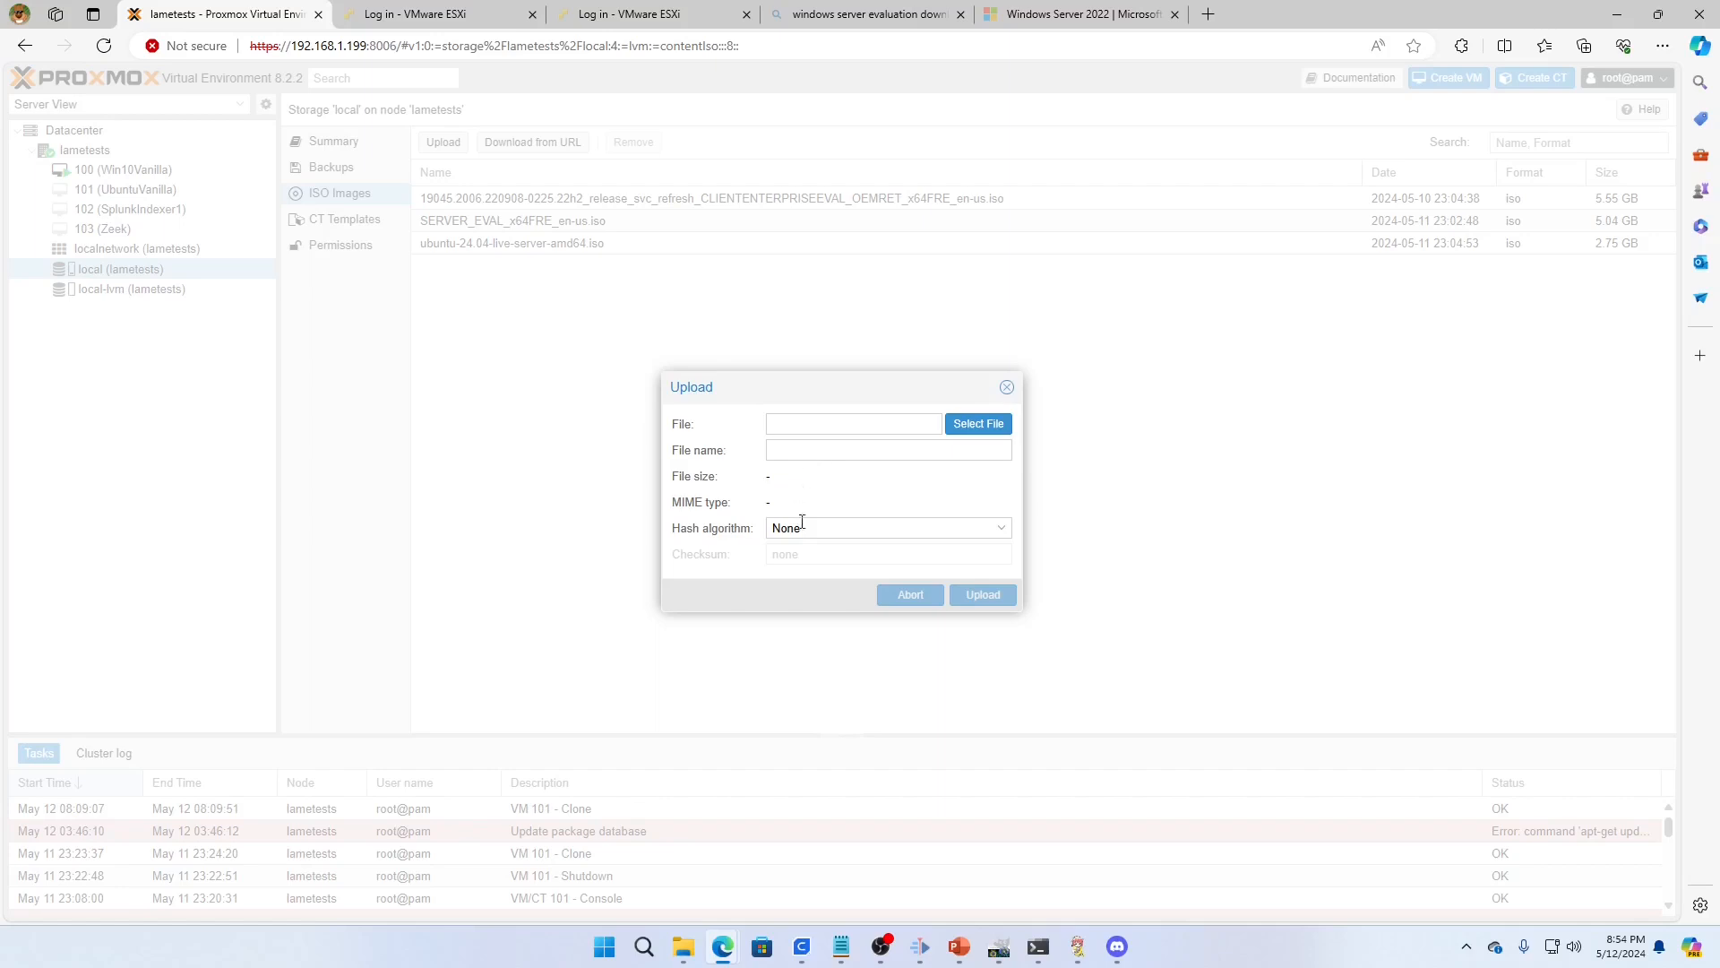
click(969, 425)
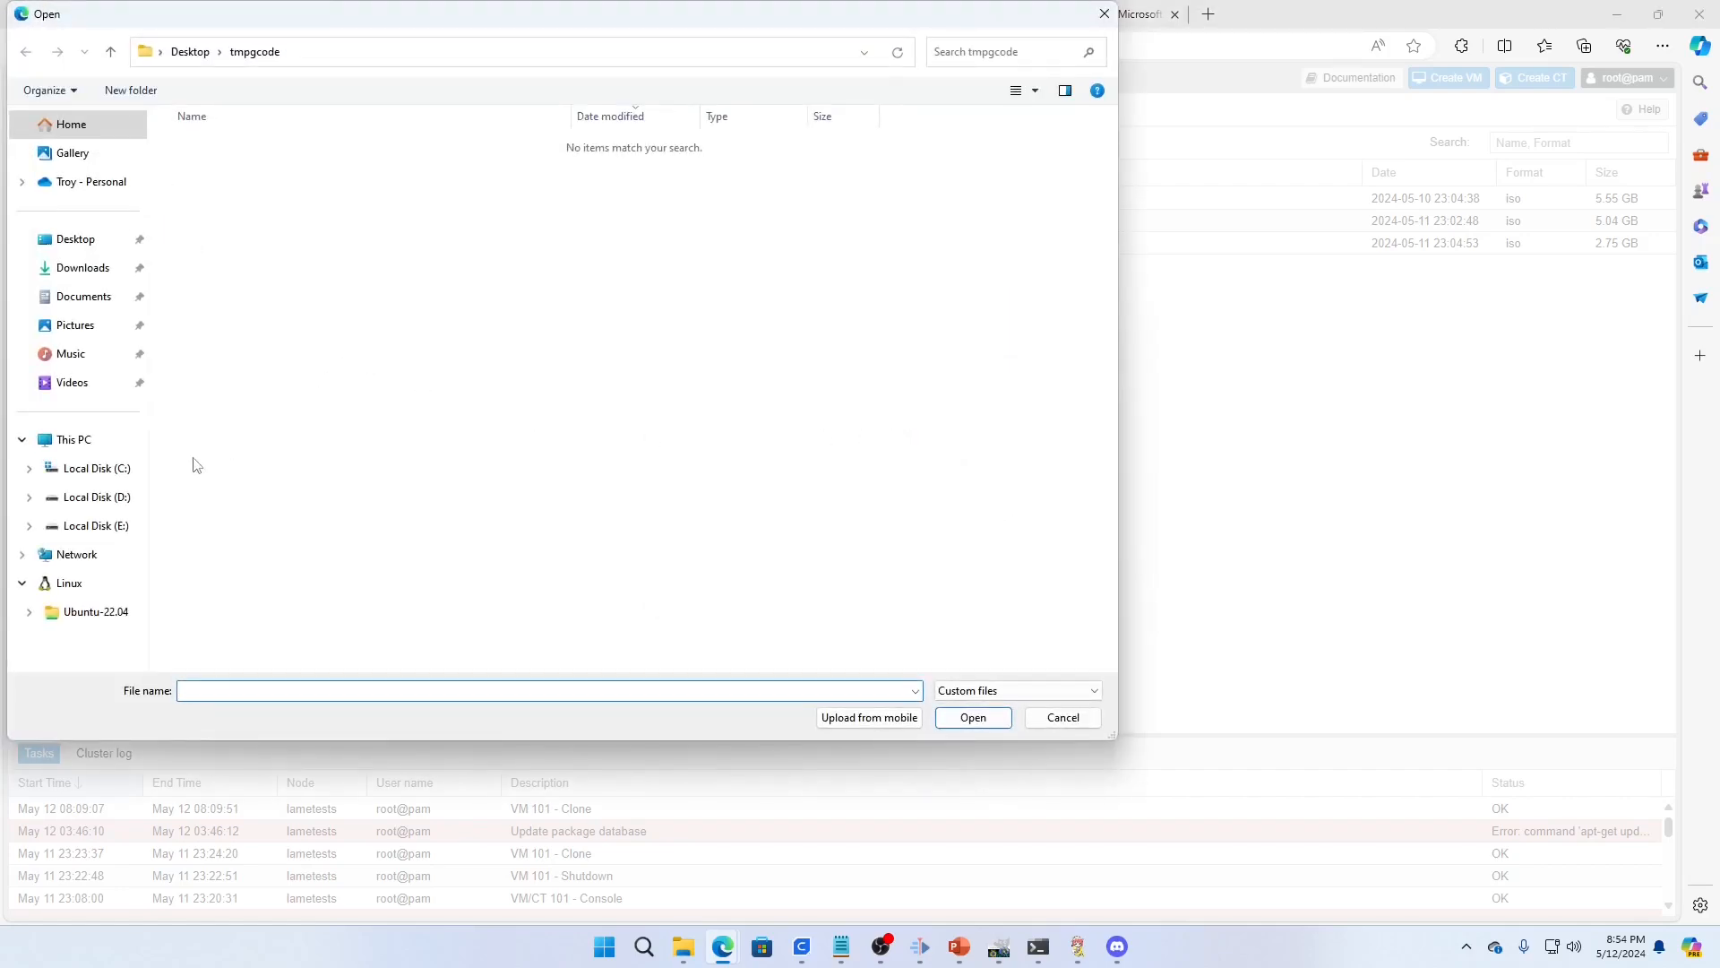
click(111, 498)
click(224, 534)
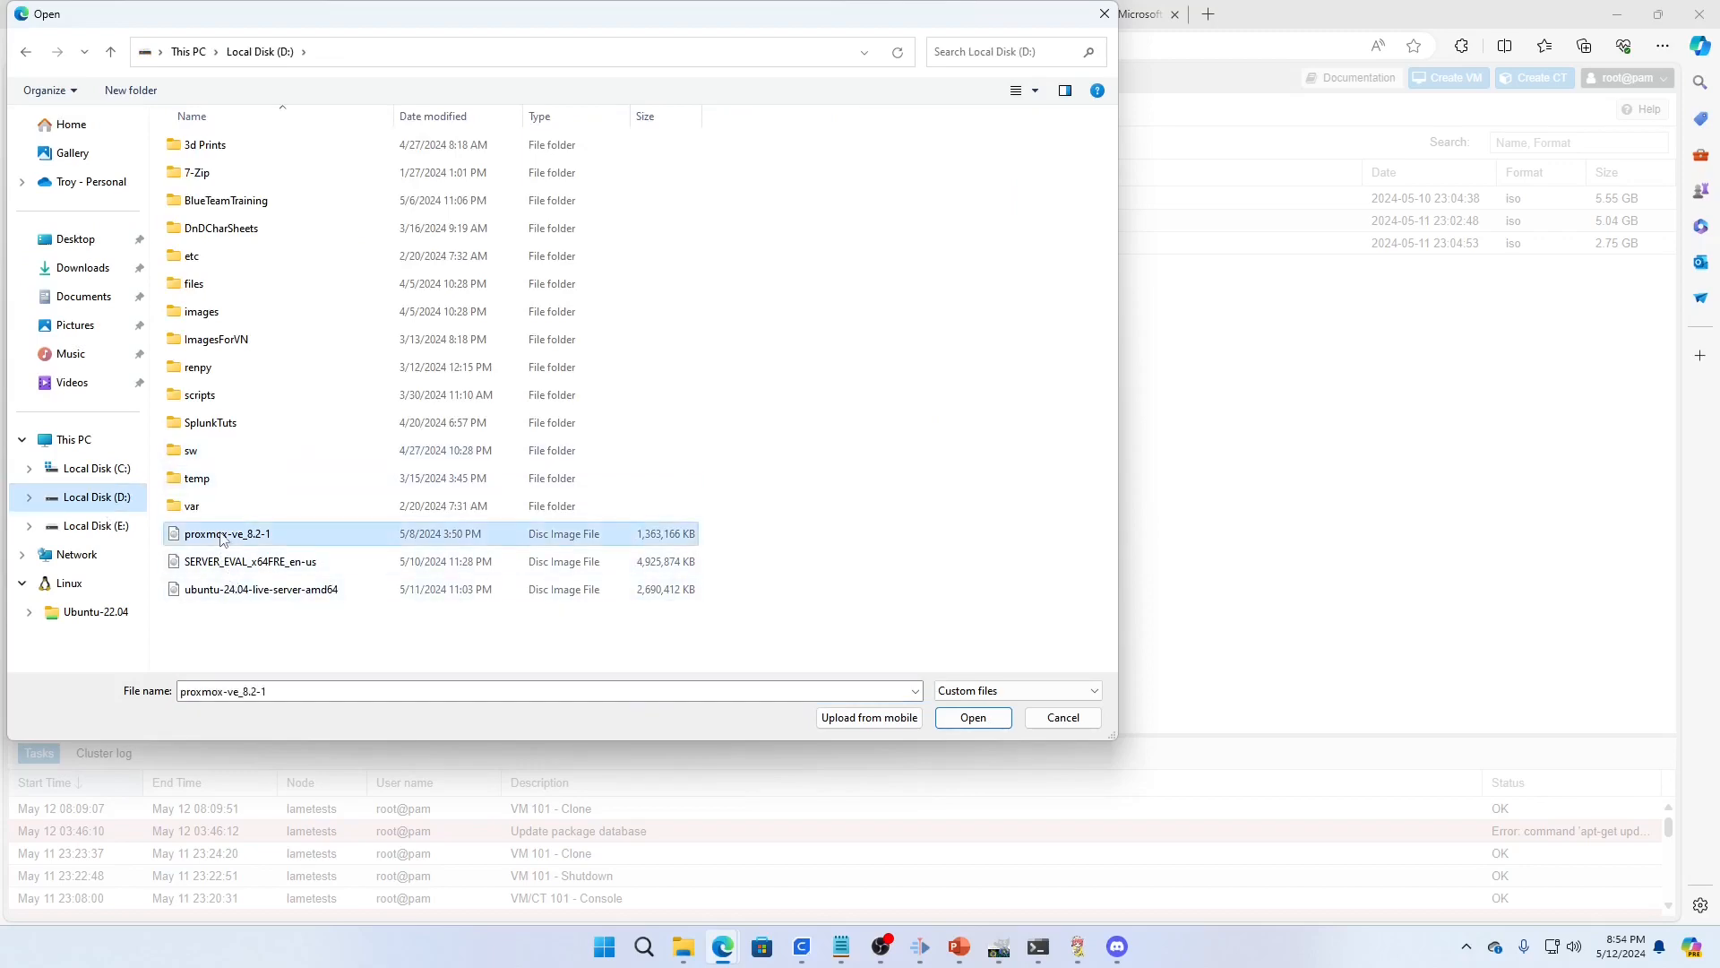
click(973, 718)
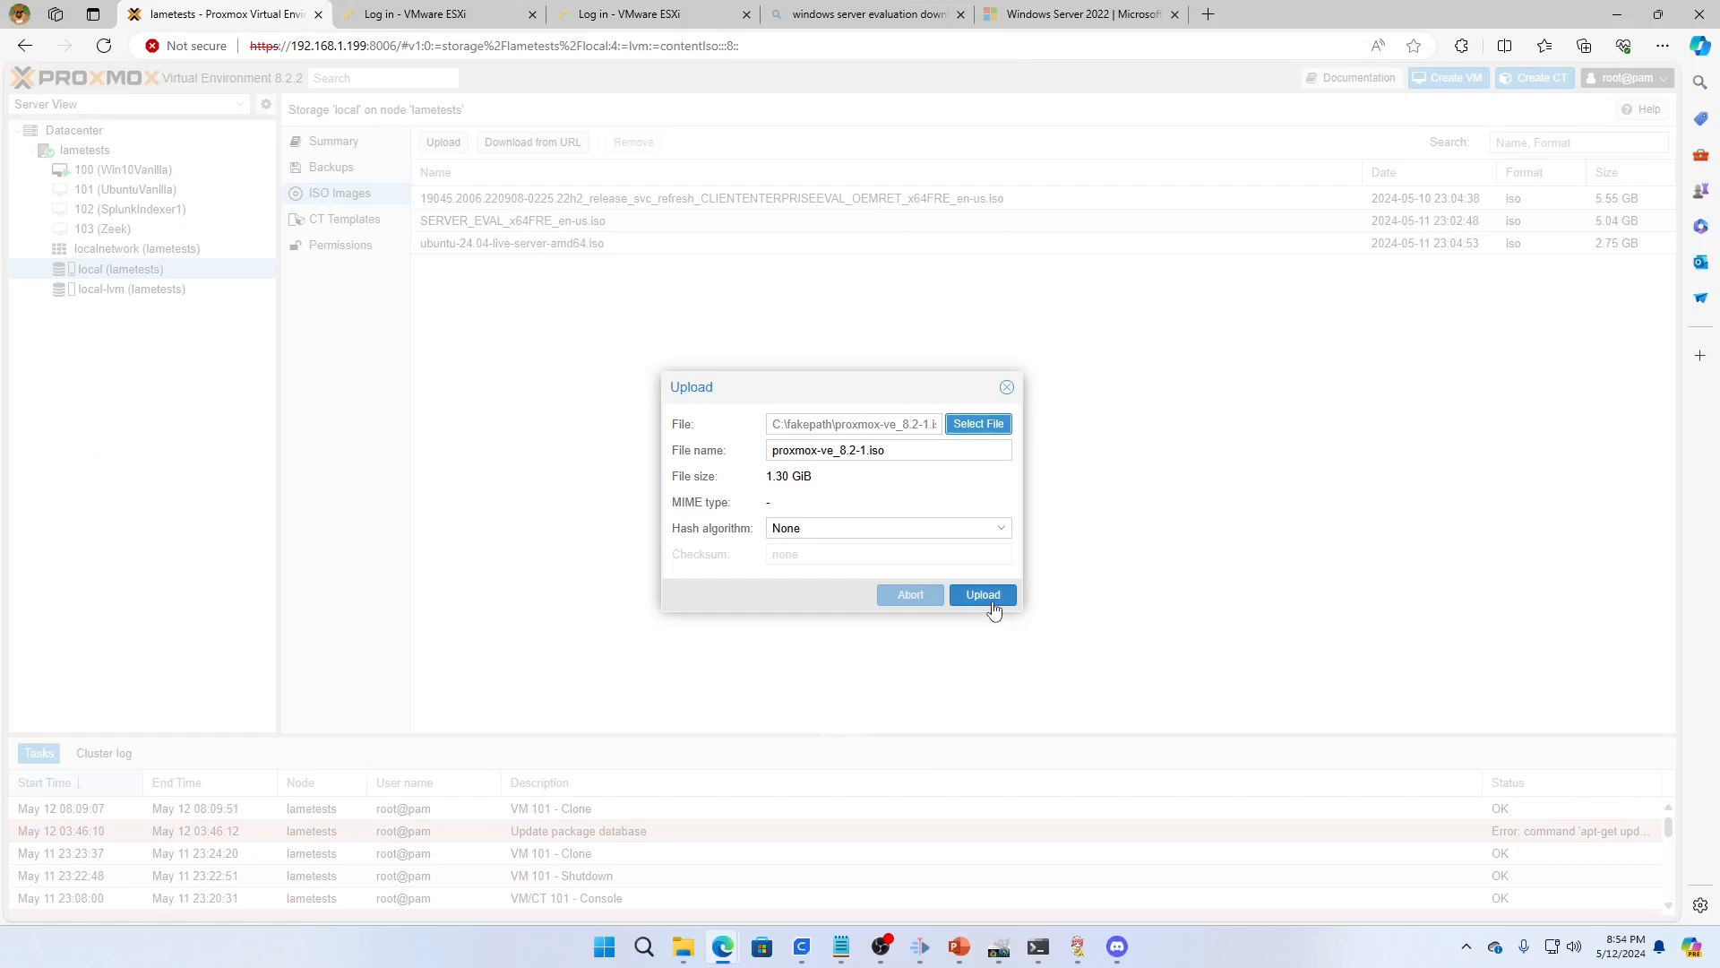
click(1007, 388)
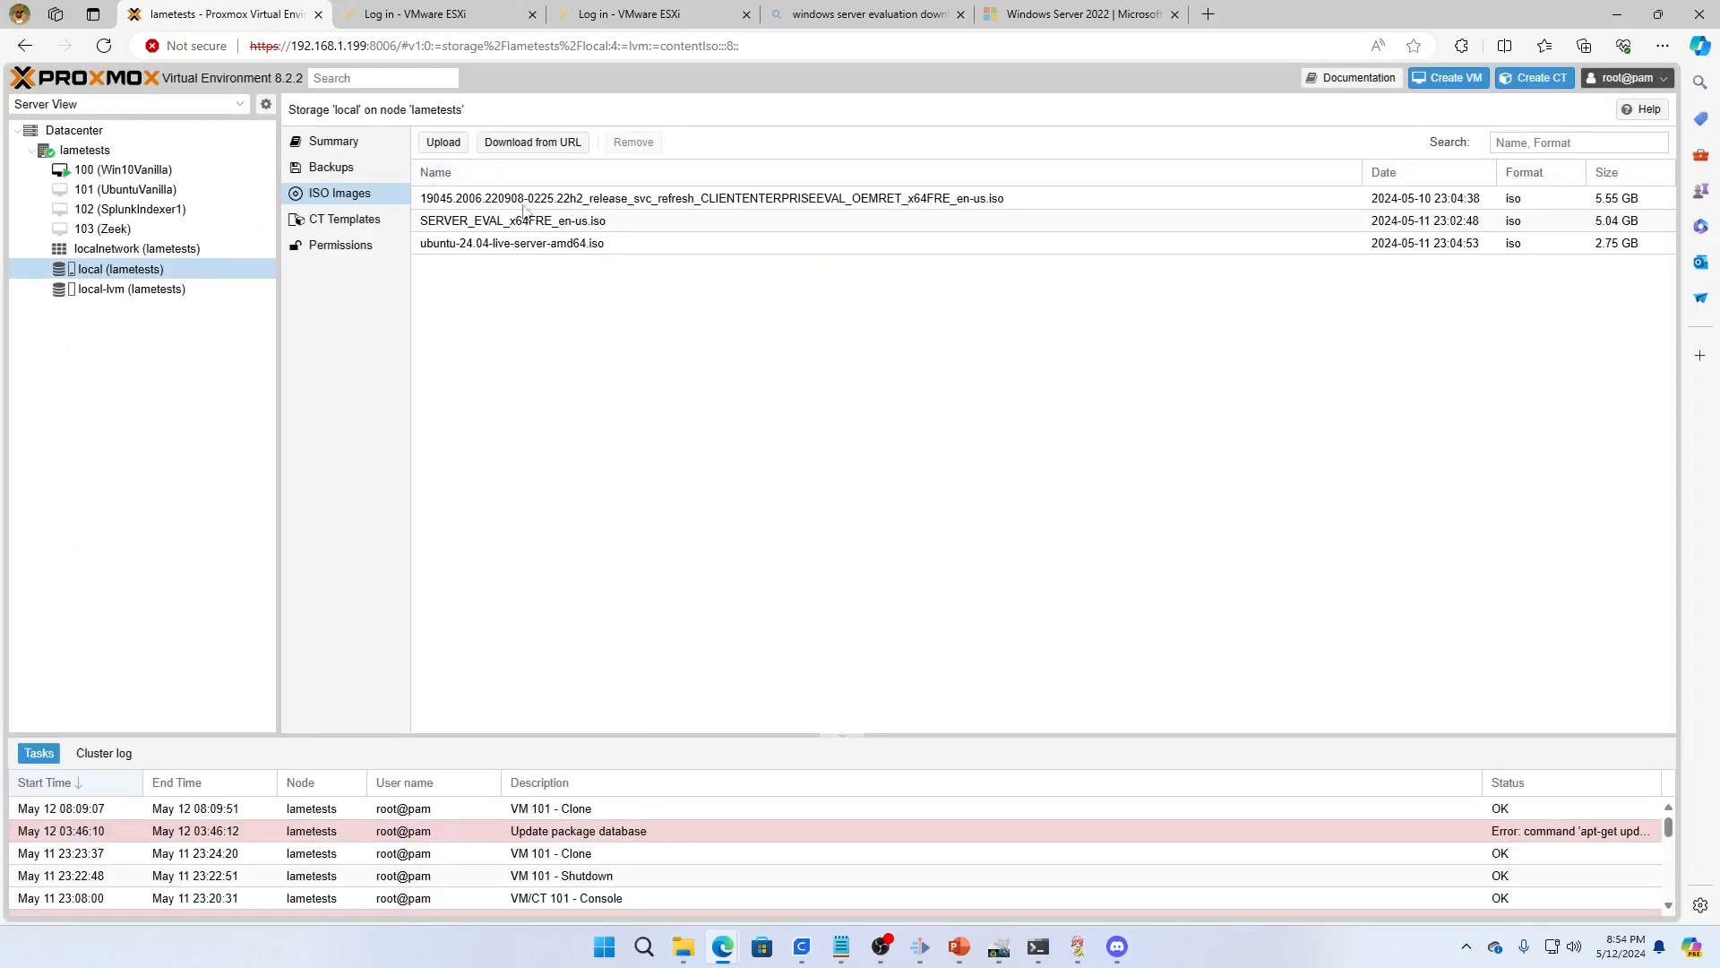
click(543, 152)
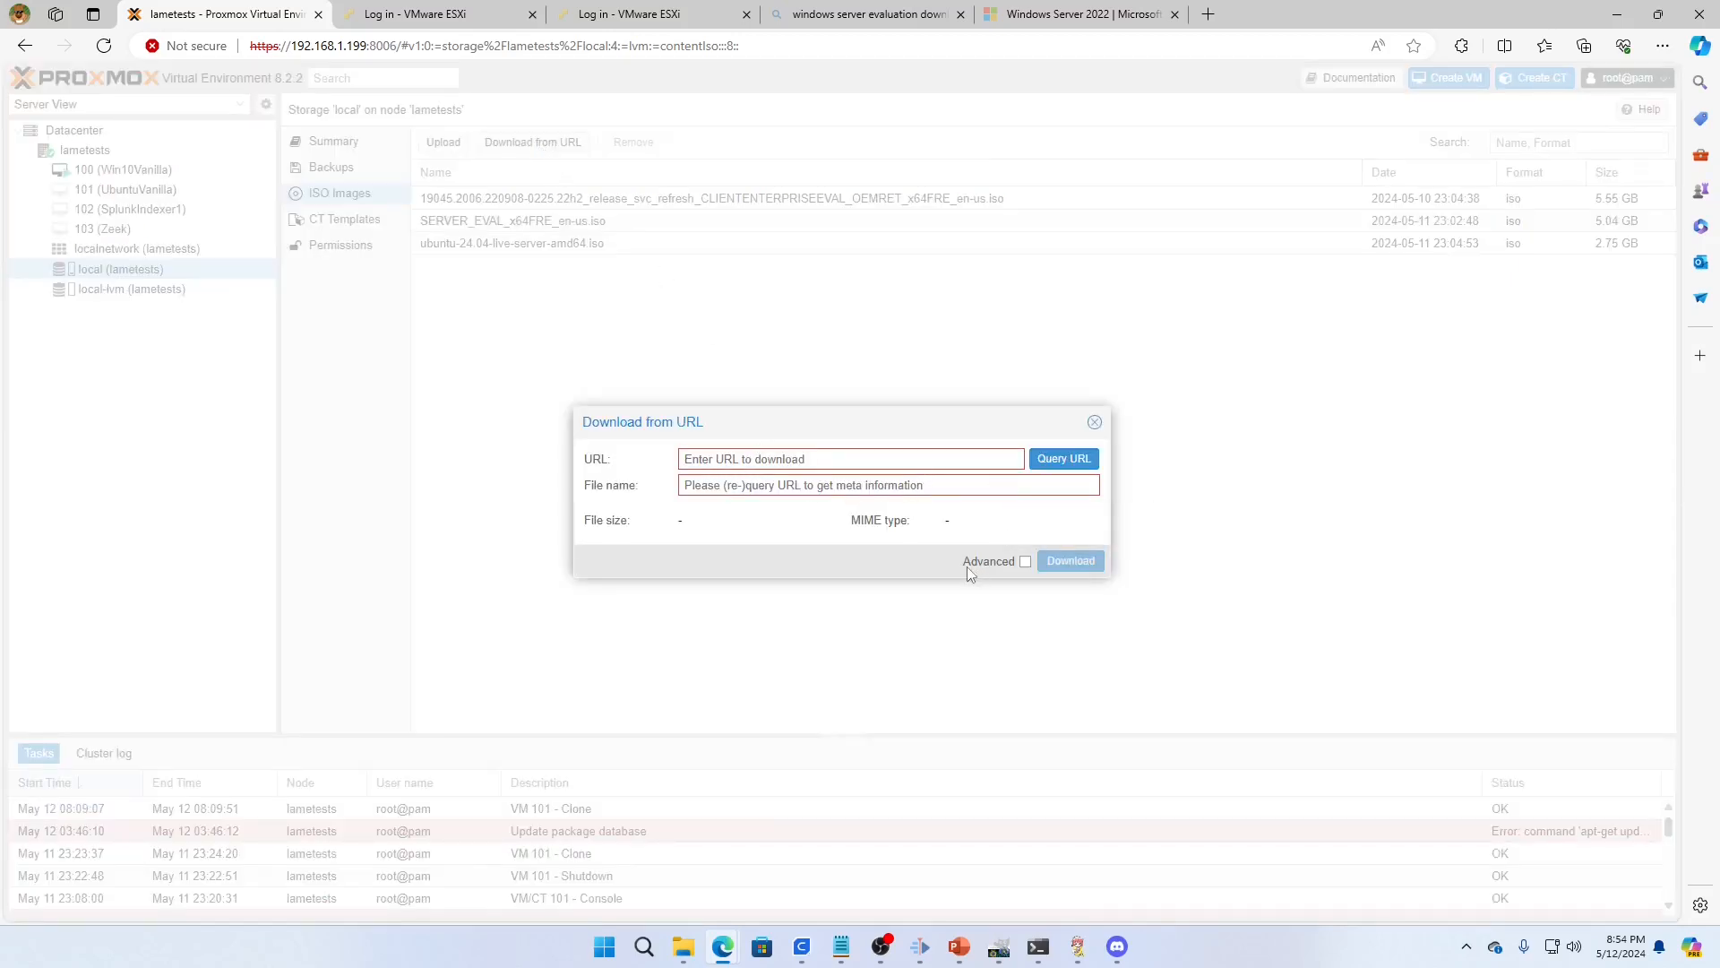
click(1095, 424)
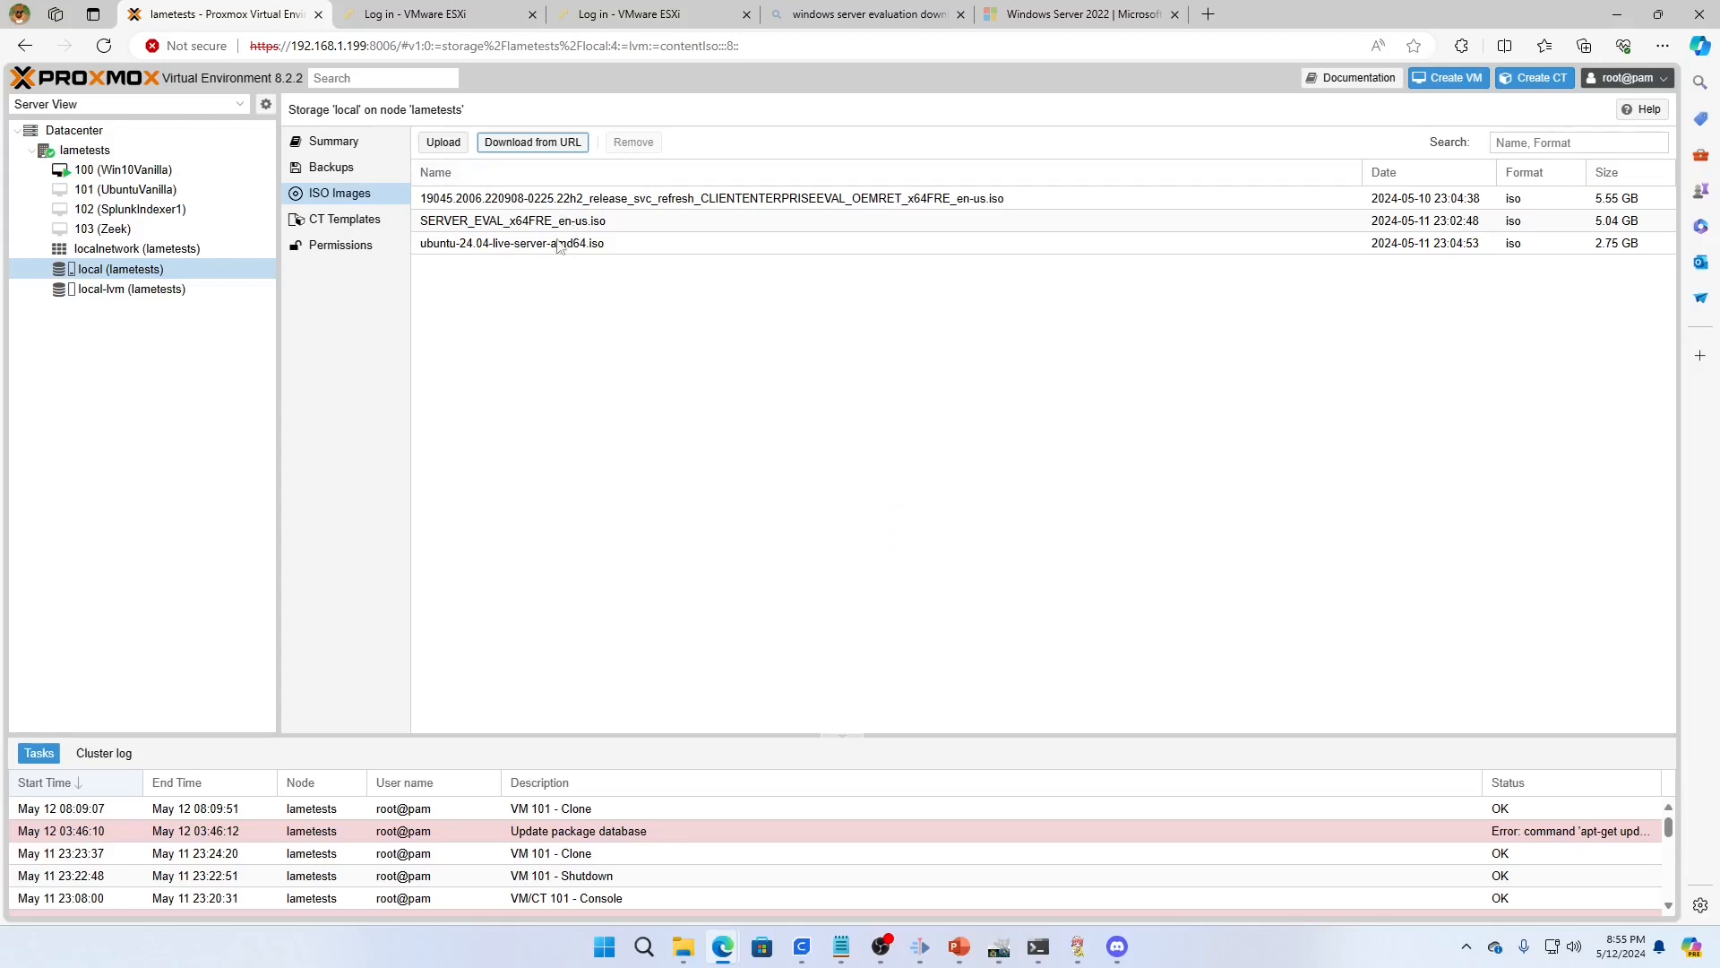
Step: Start creating a virtual machine on node lametests and name it youtubeWindows, without assigning a resource pool
click(1467, 87)
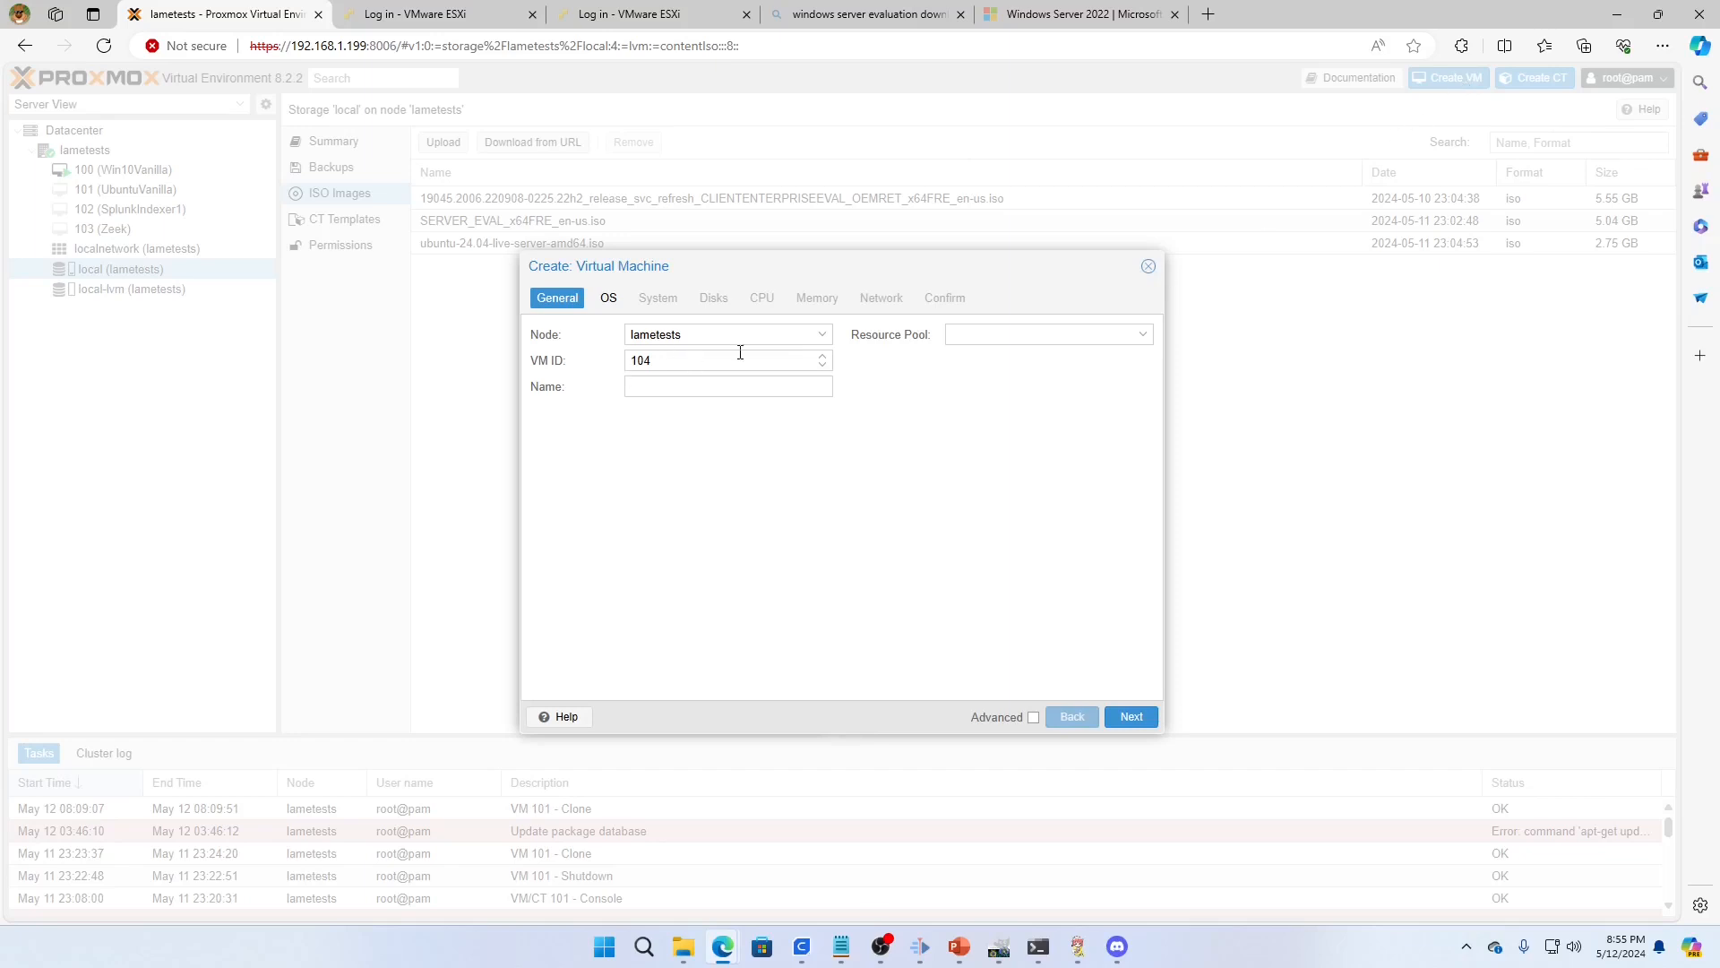
click(1009, 342)
click(663, 388)
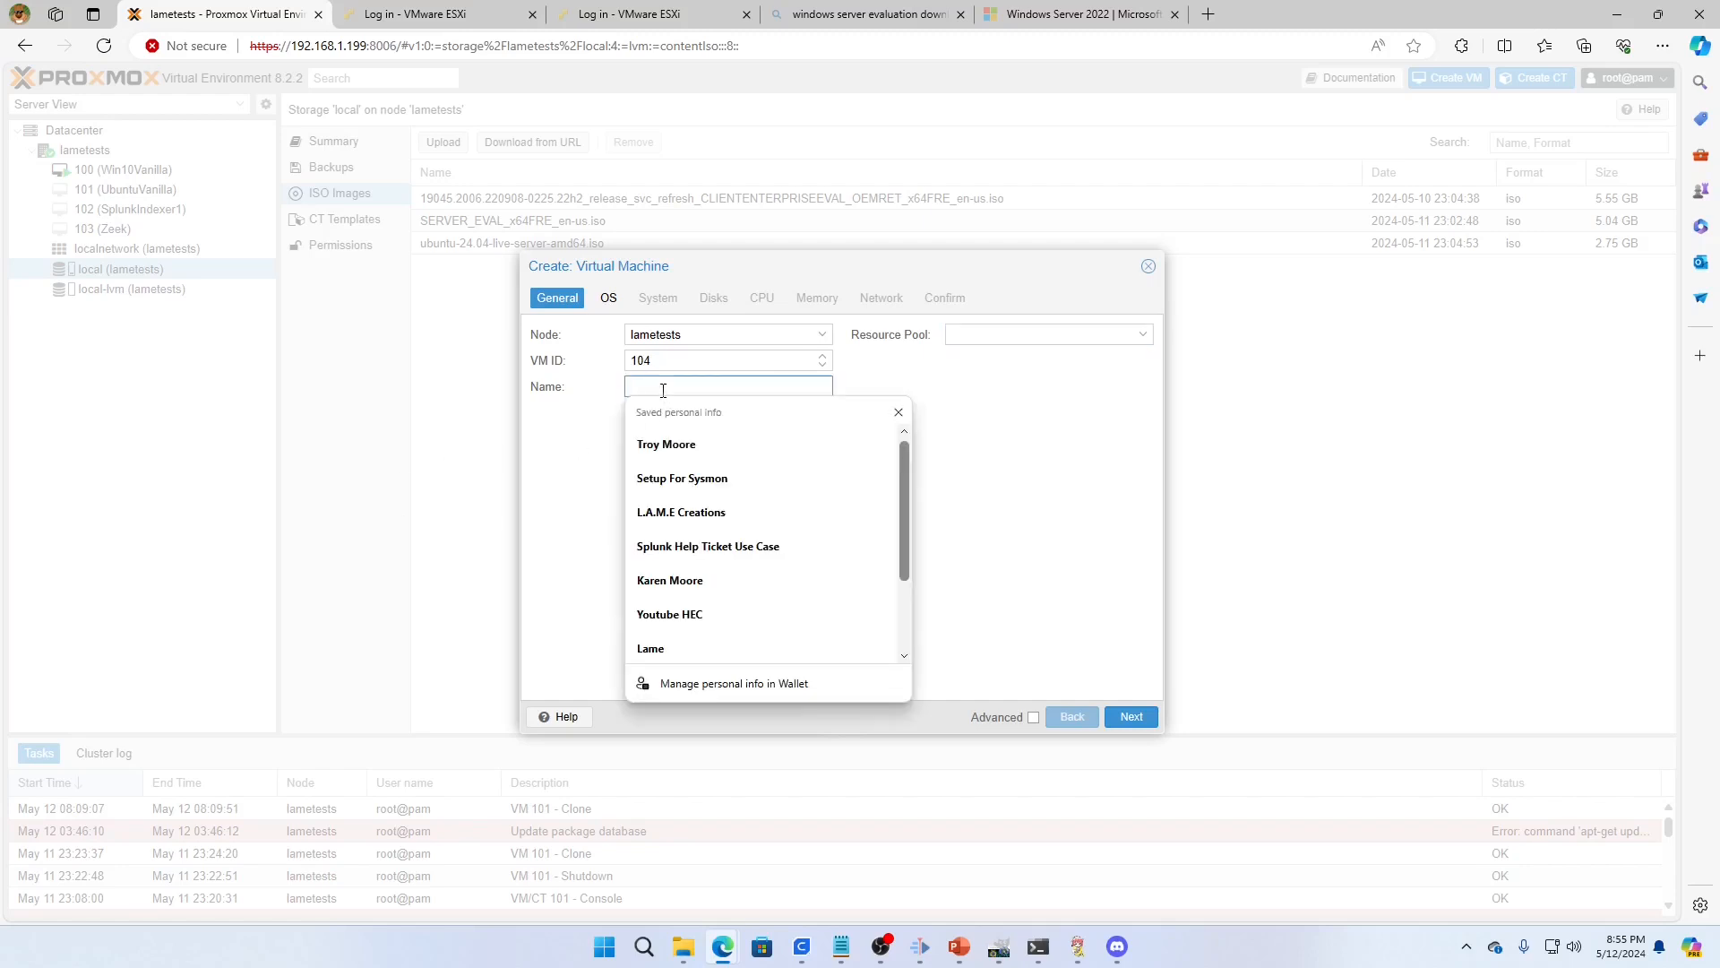
text(youtube)
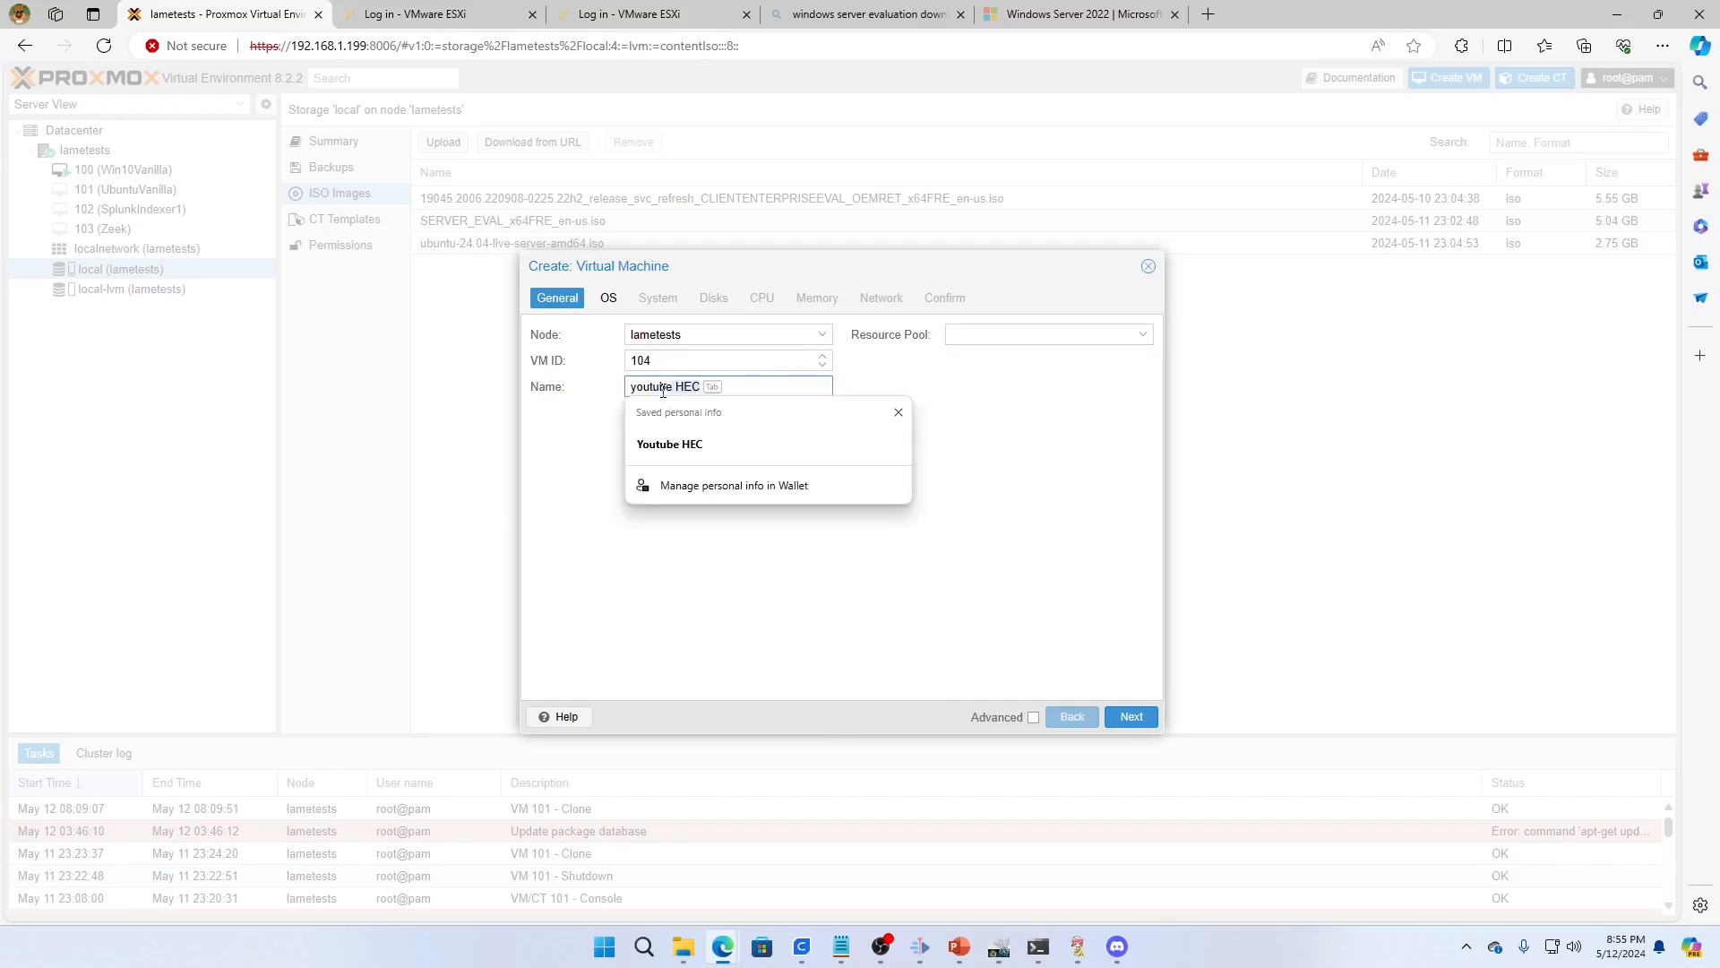
text(Windows)
click(993, 336)
click(945, 433)
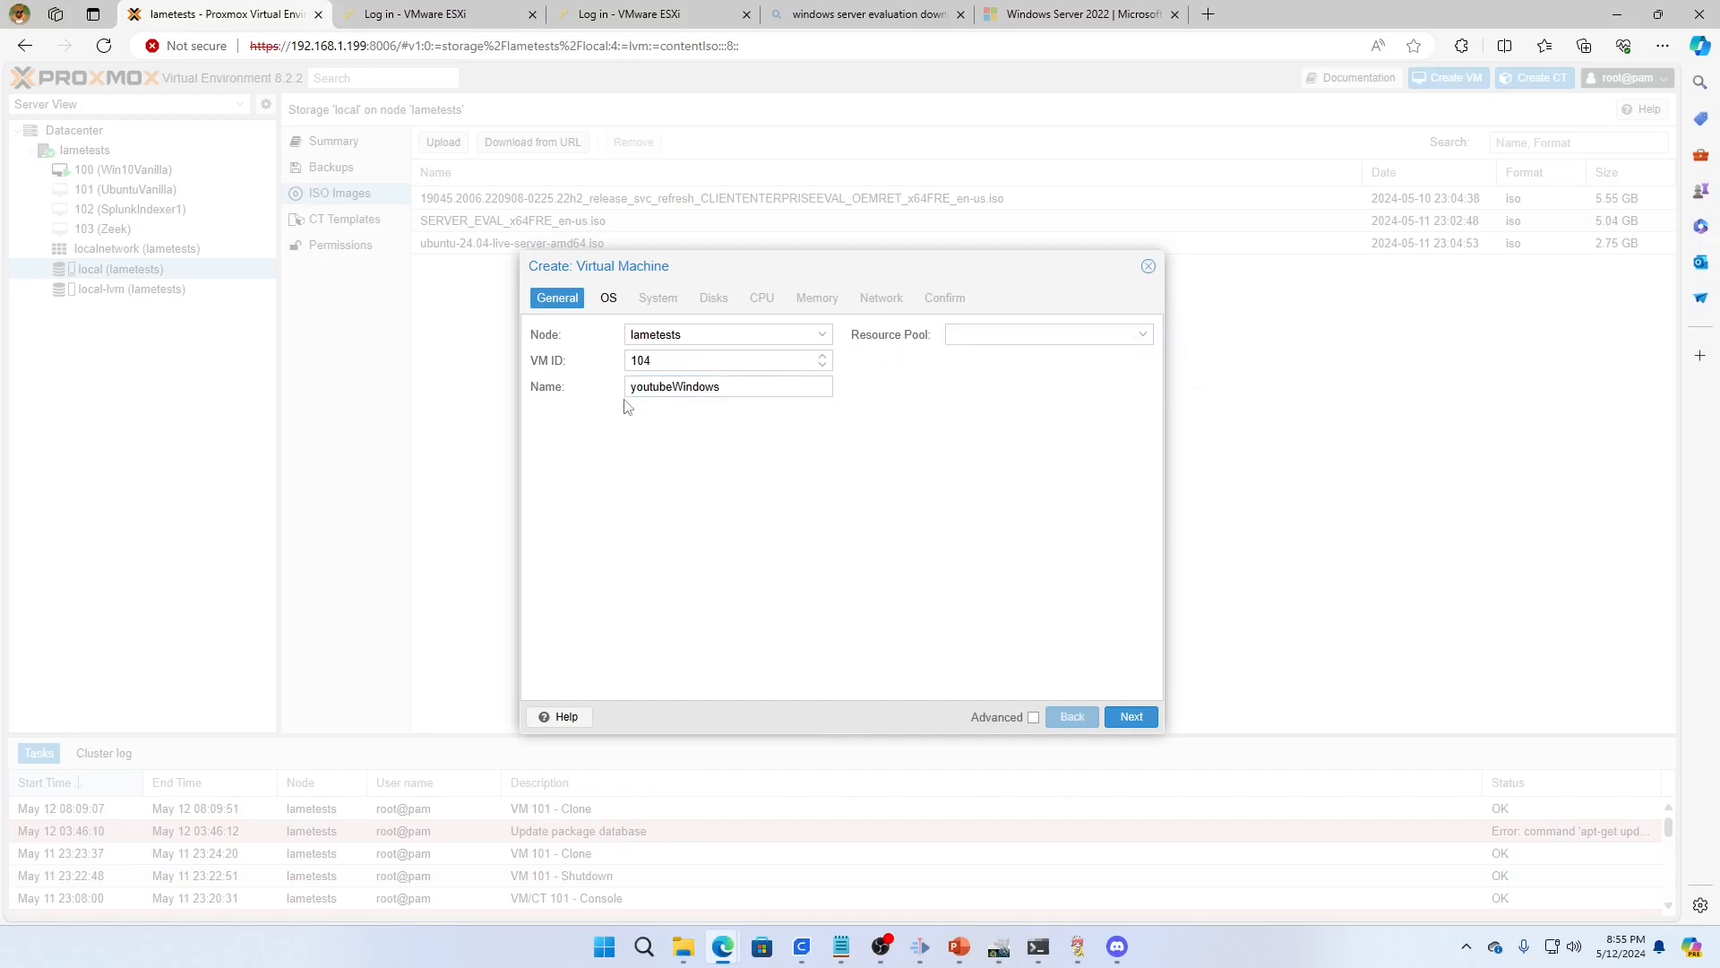
Step: Set the guest OS type to Microsoft Windows and use SERVER_EVAL_x64FRE_en-us.iso from local storage as the installation image
click(608, 300)
click(1075, 362)
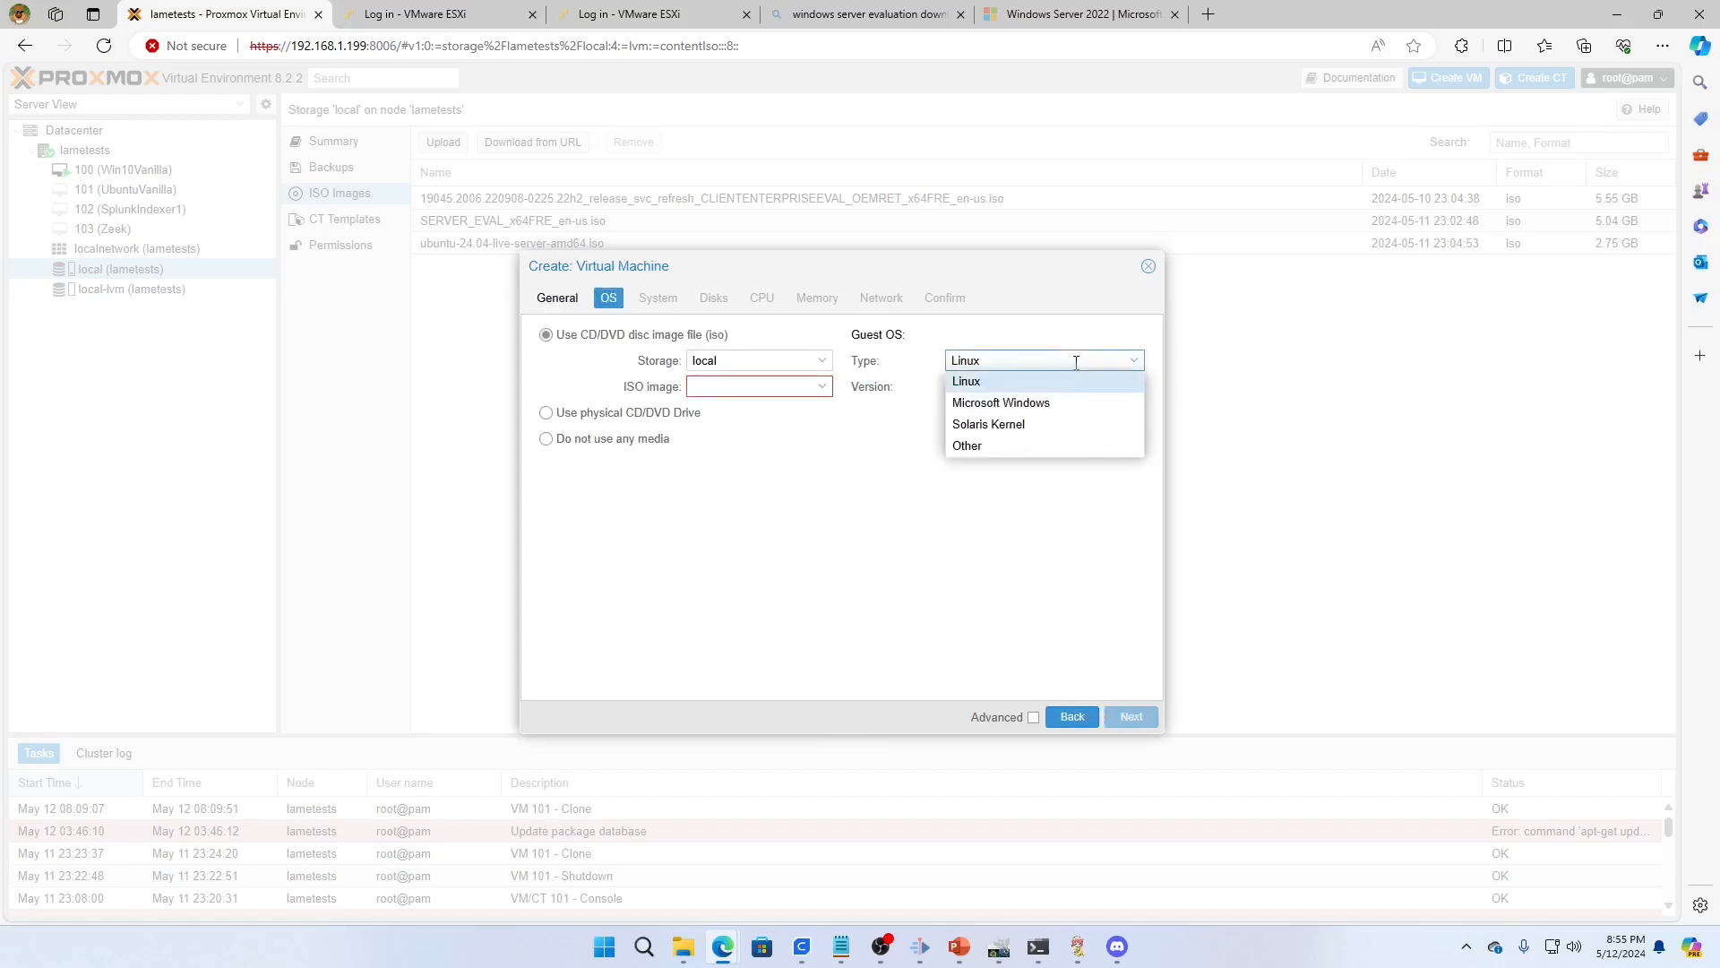
click(1001, 405)
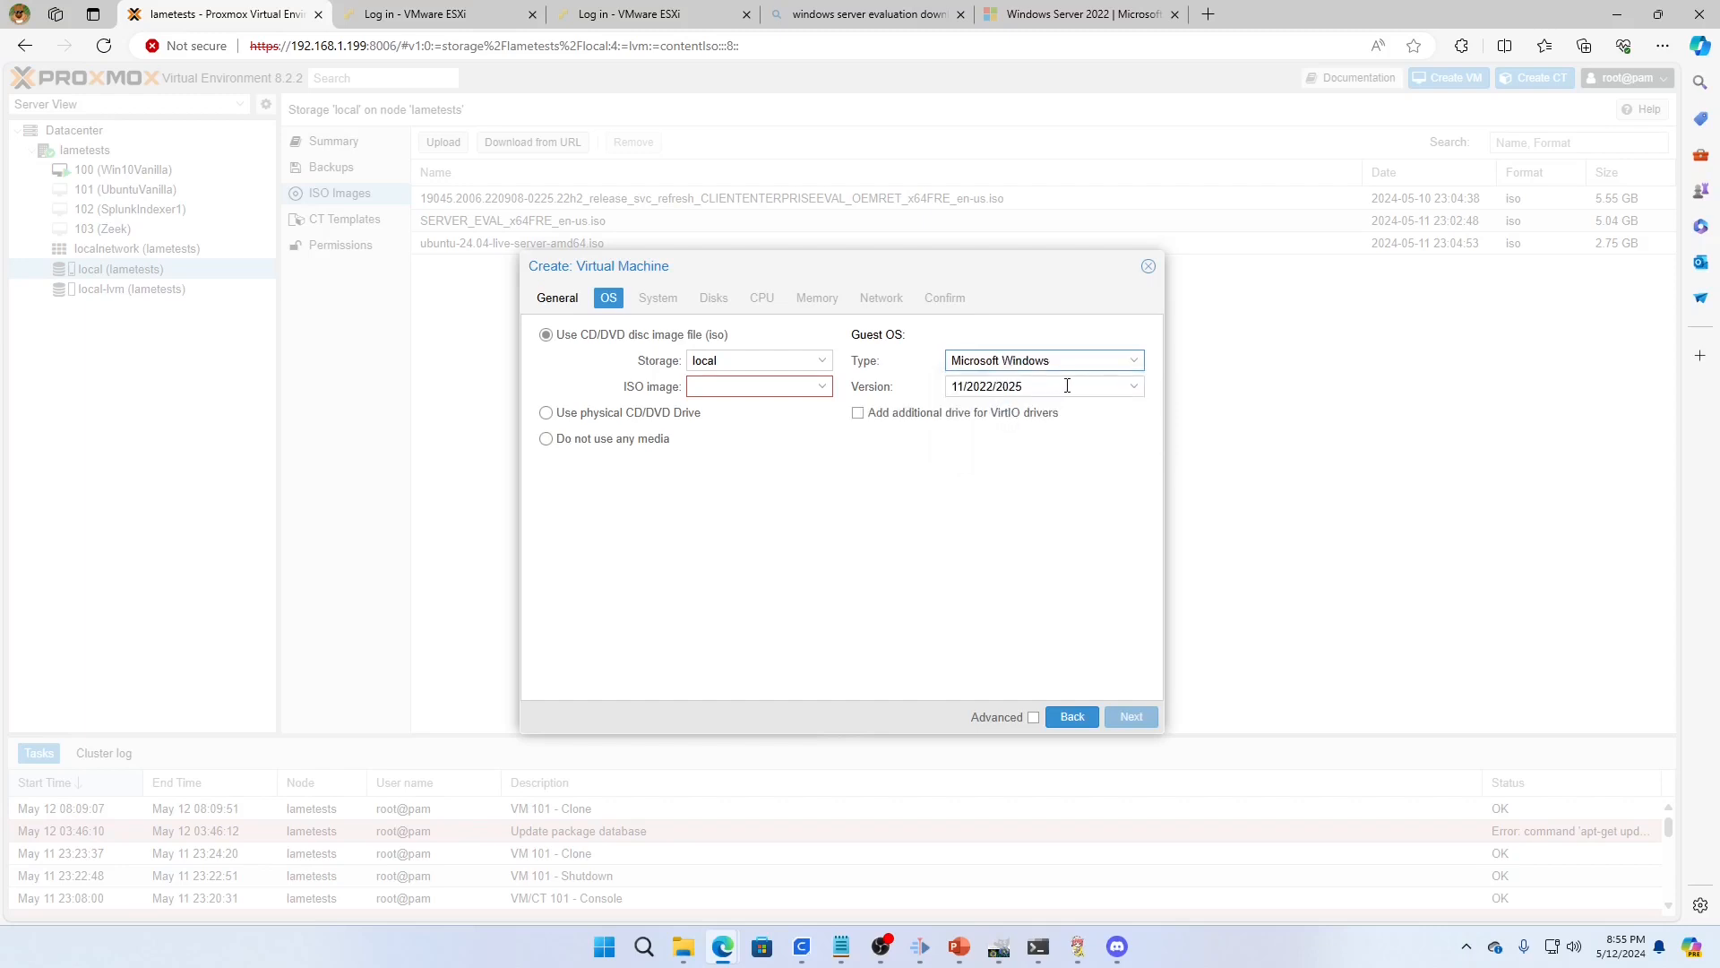
click(820, 390)
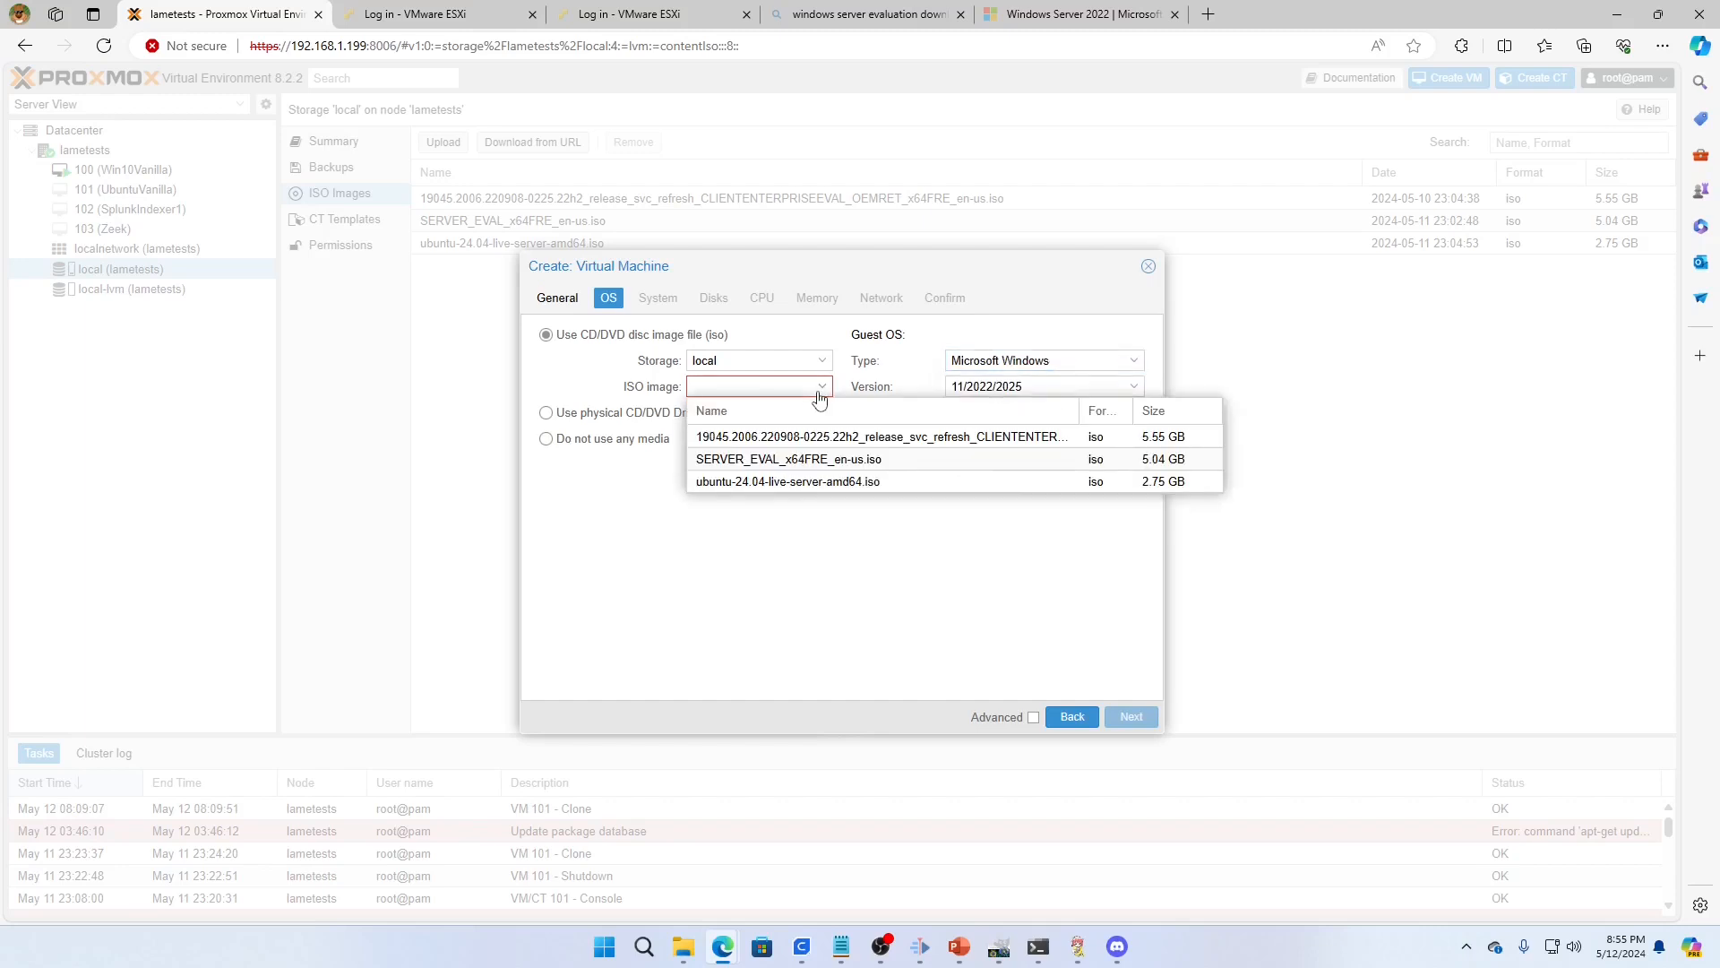
click(788, 459)
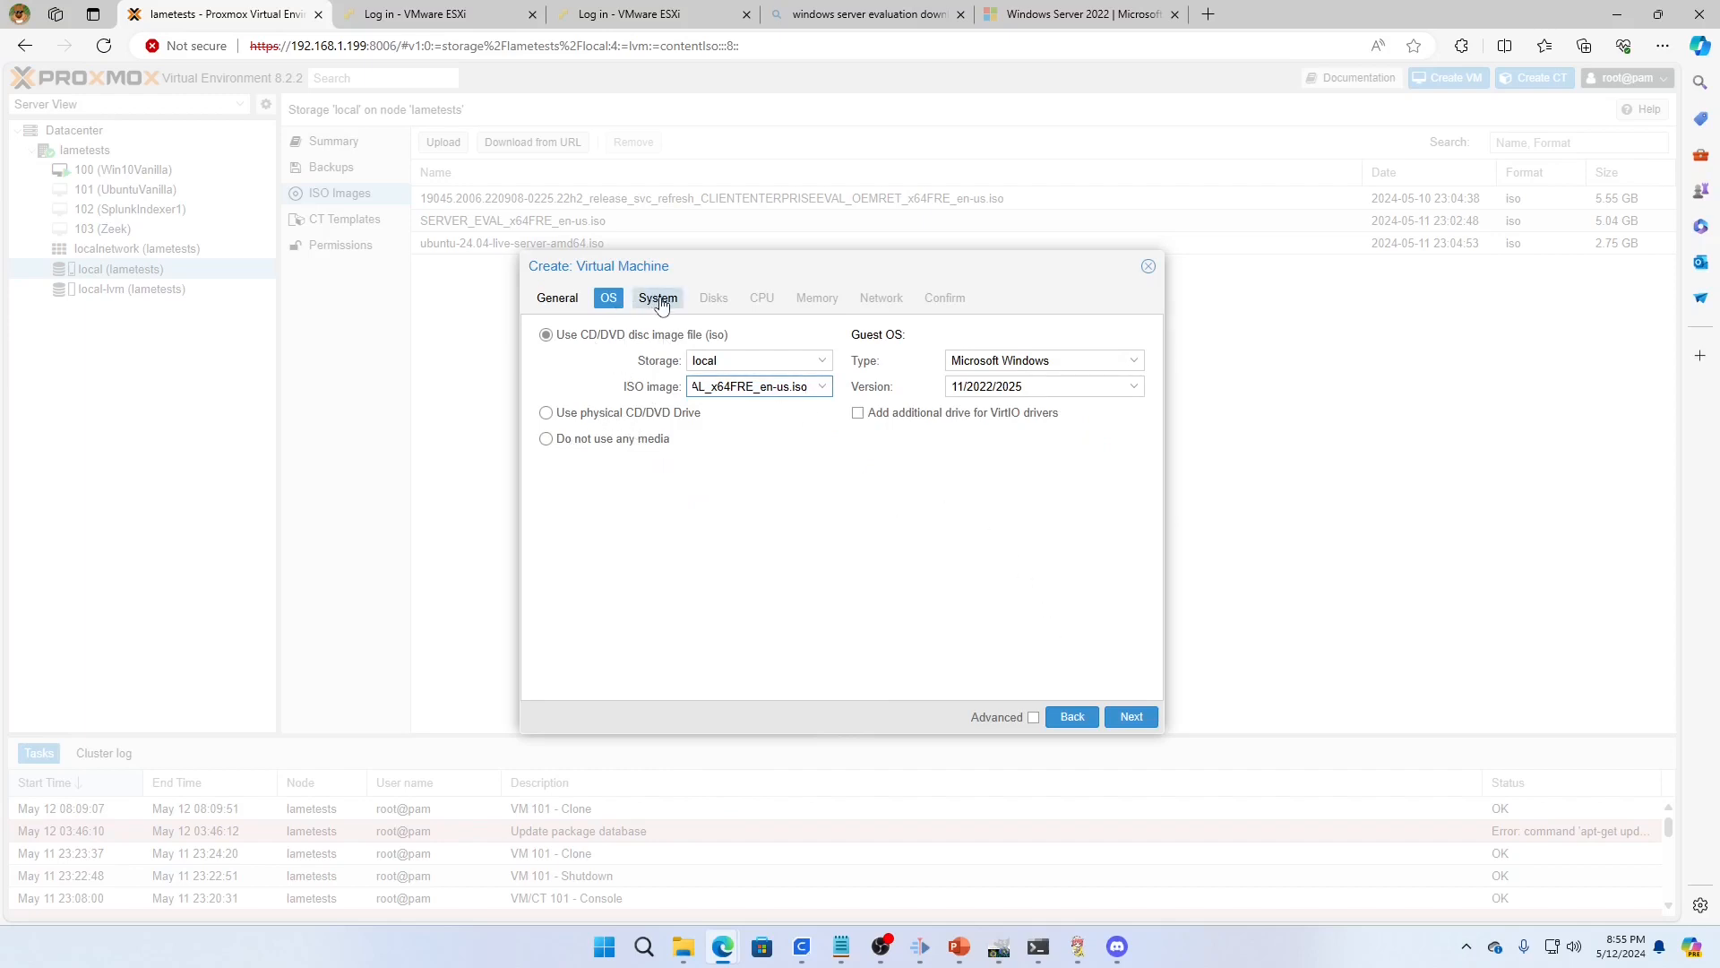
click(1134, 715)
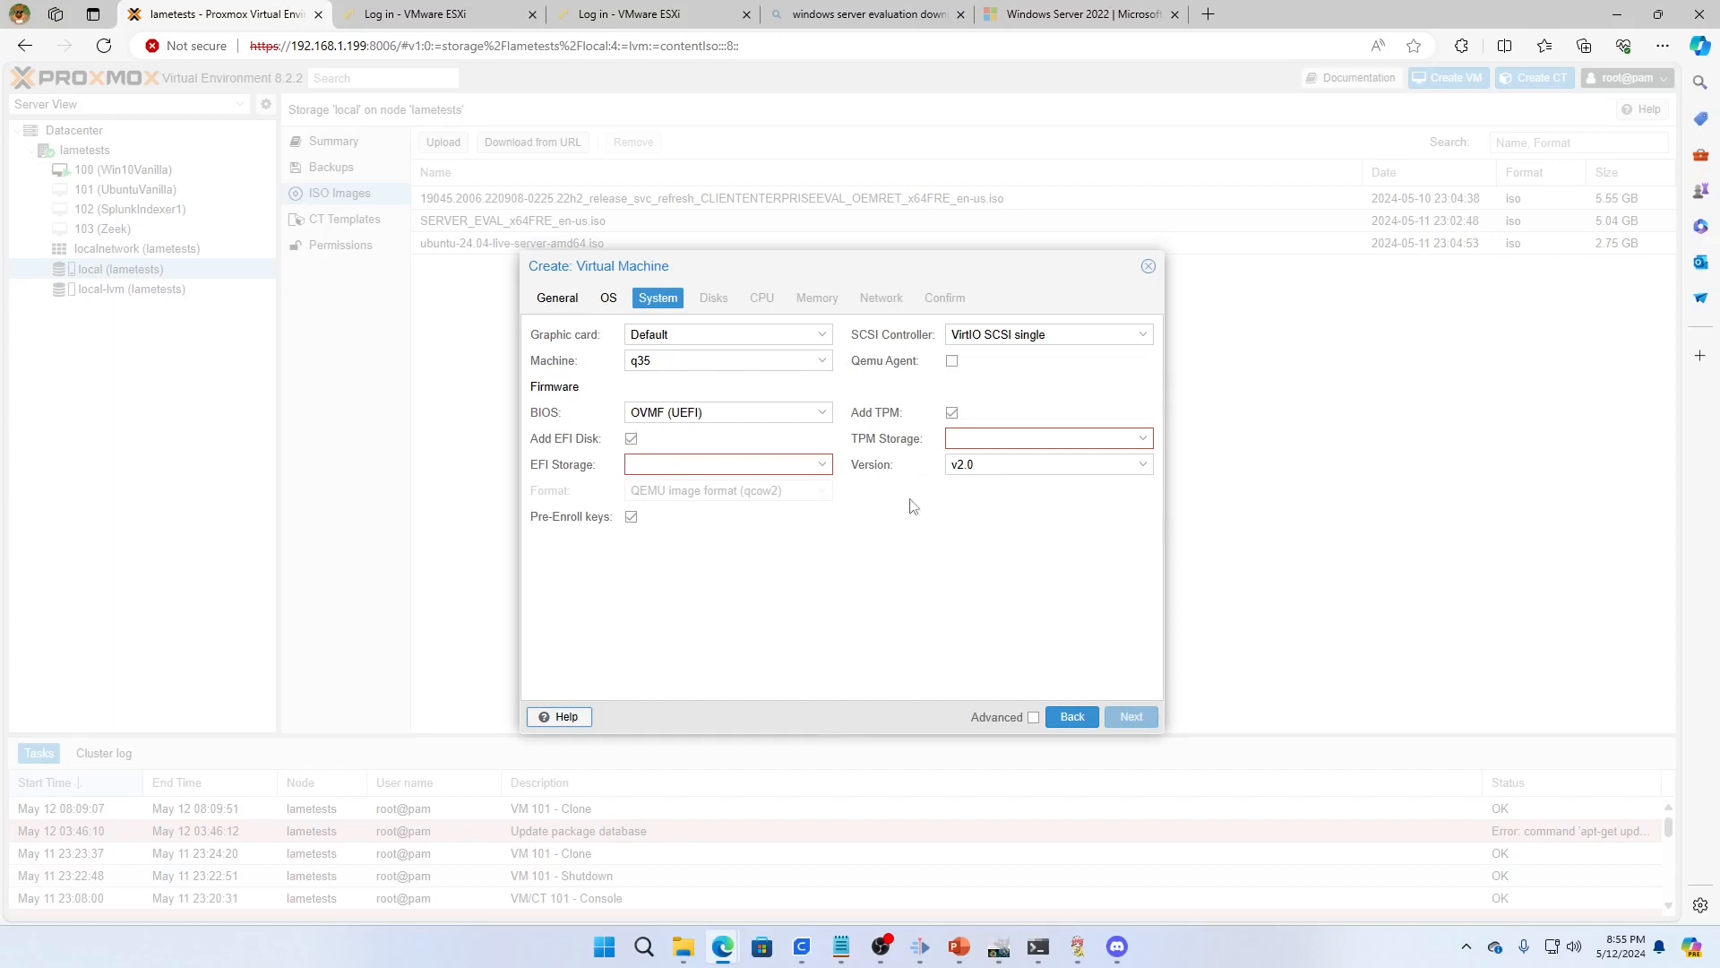
Step: Set both the EFI storage and the TPM storage of the new virtual machine to local-lvm
click(820, 468)
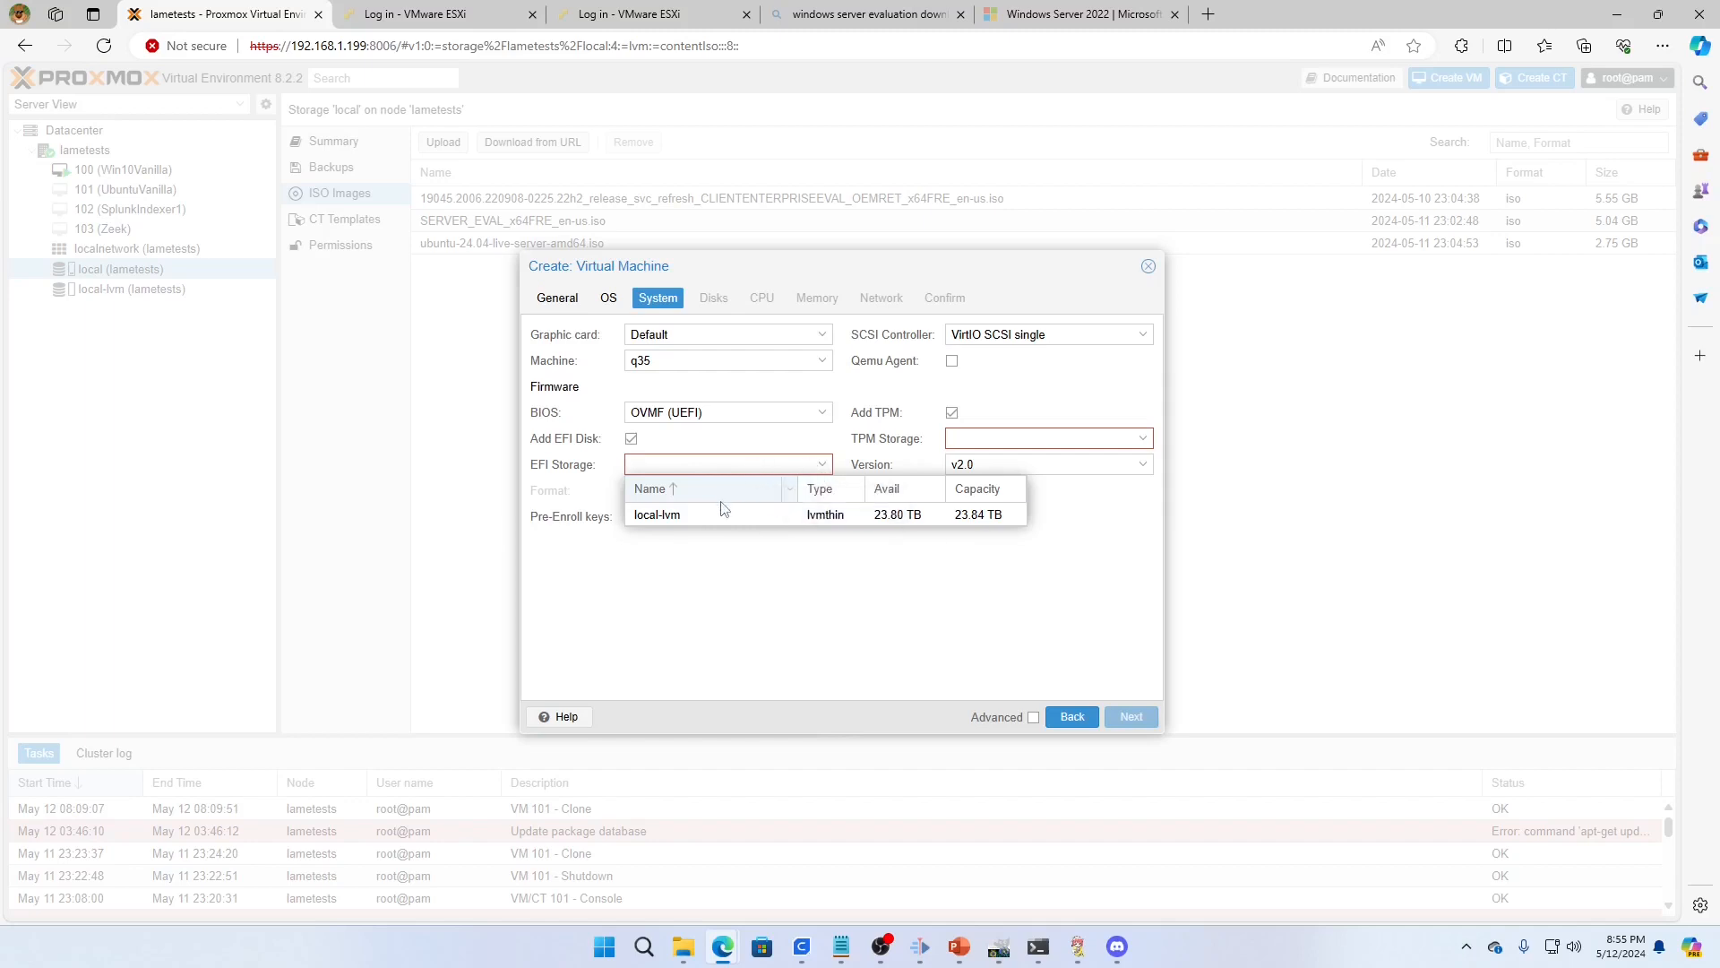
click(673, 518)
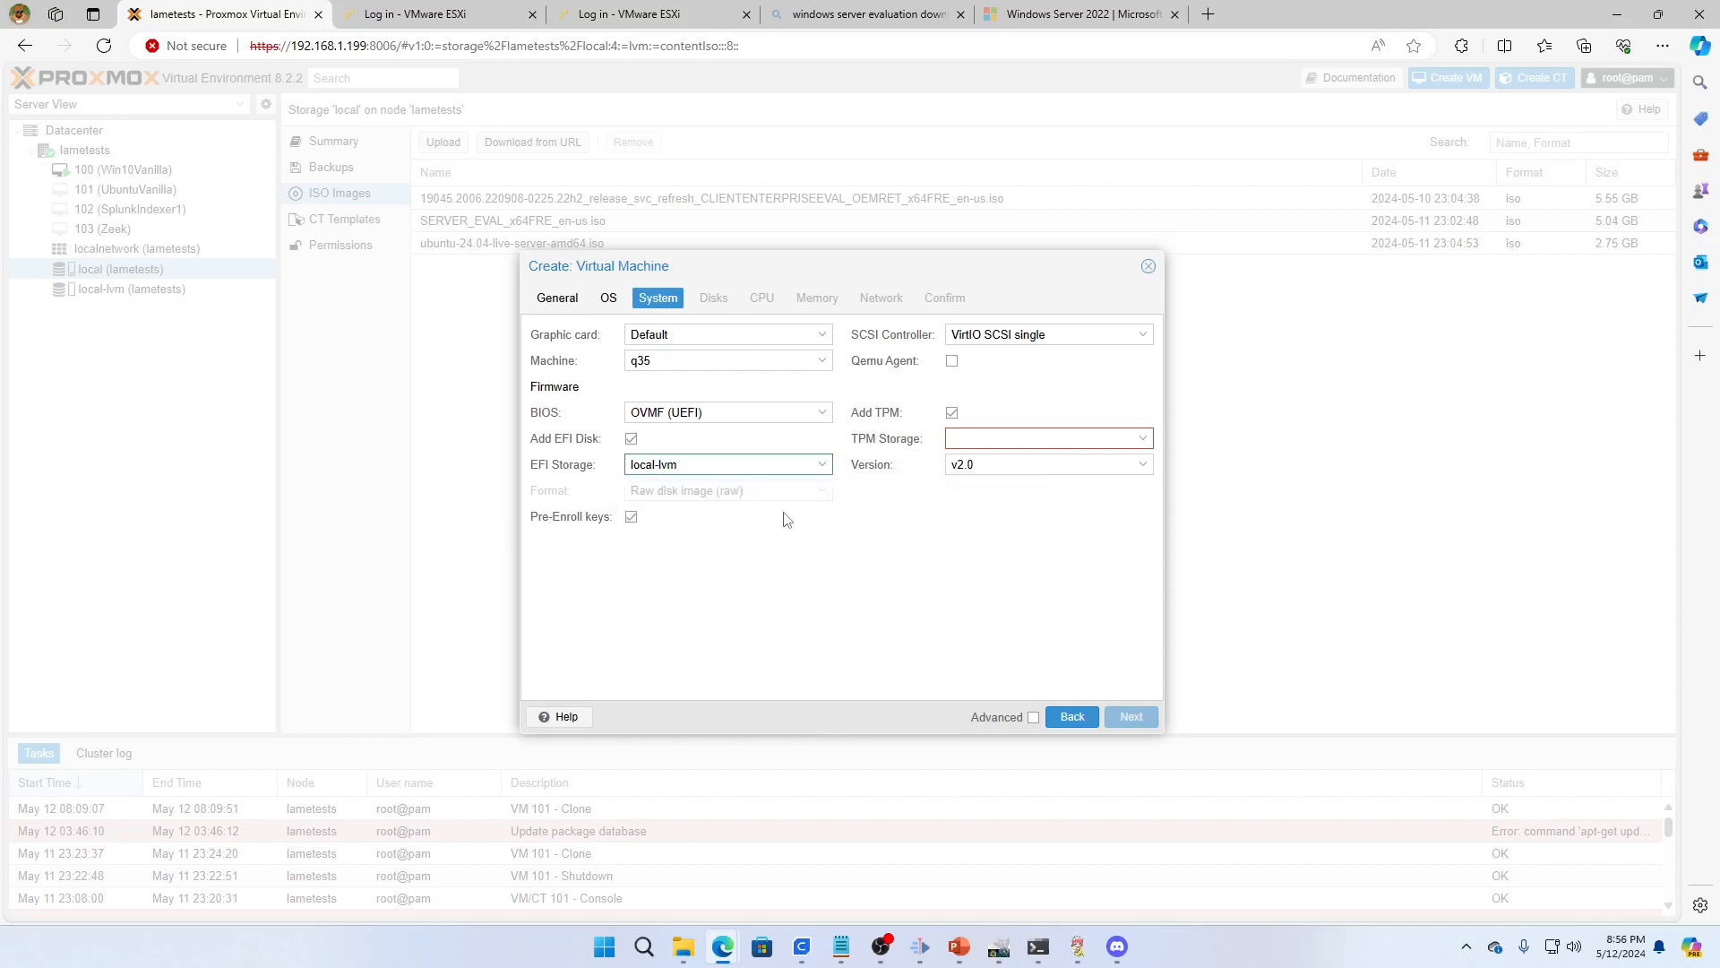
click(1150, 441)
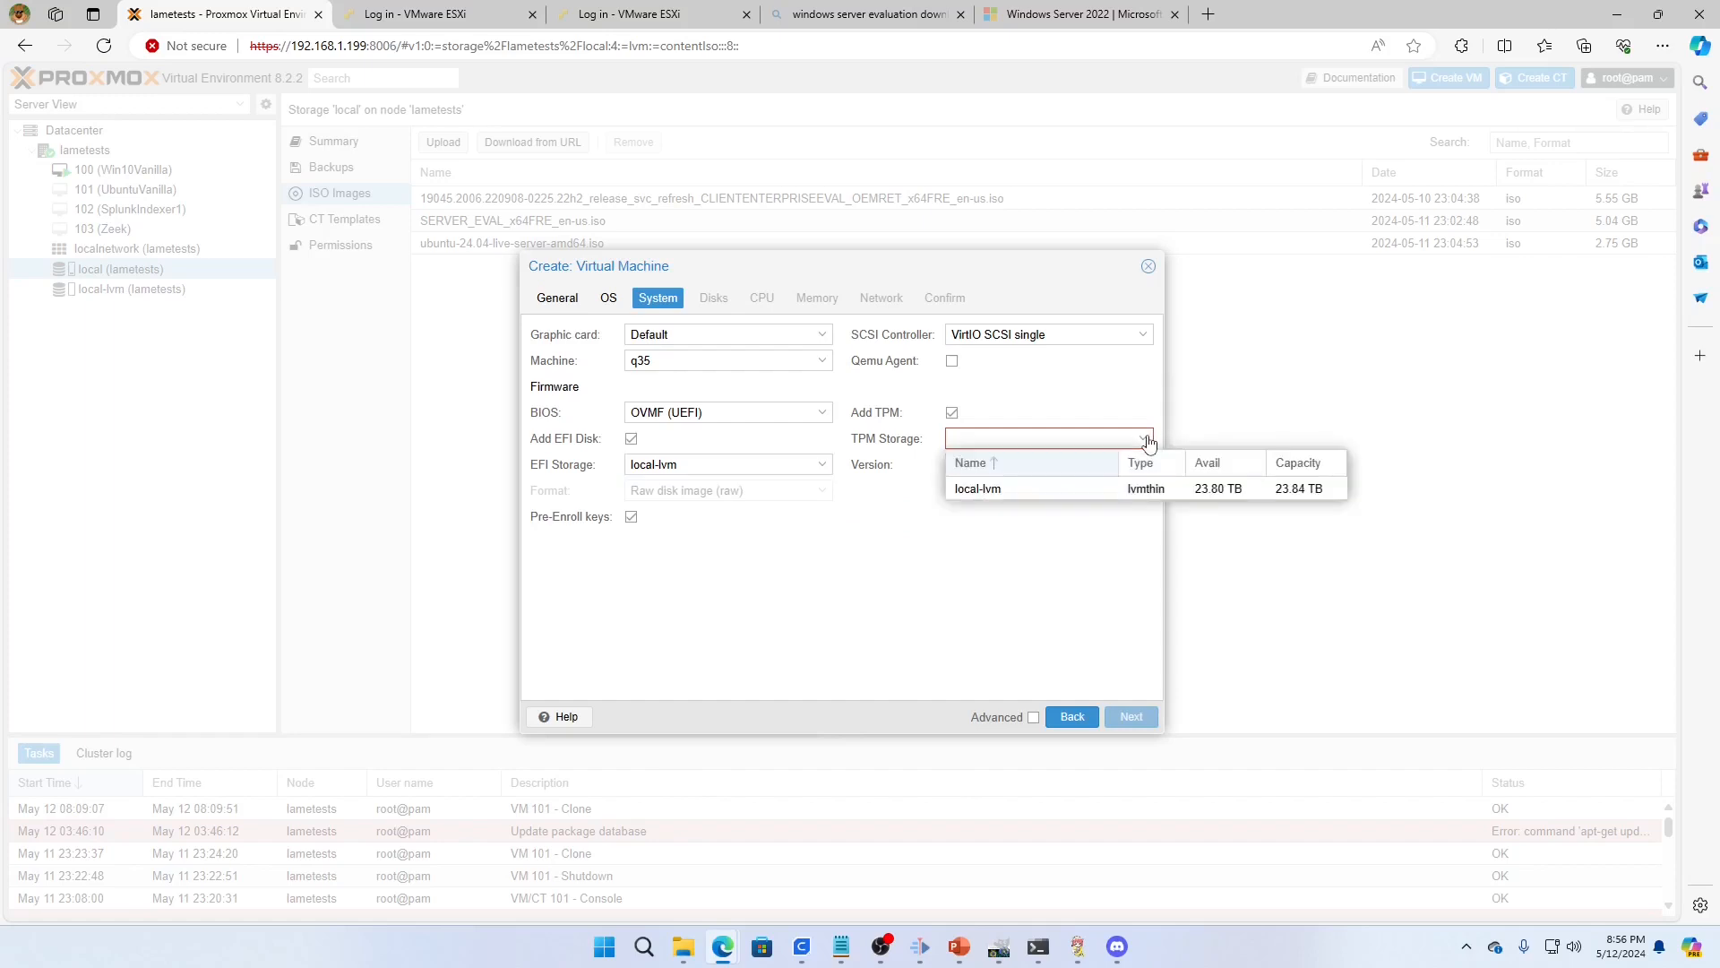
click(1150, 442)
click(1149, 443)
click(982, 489)
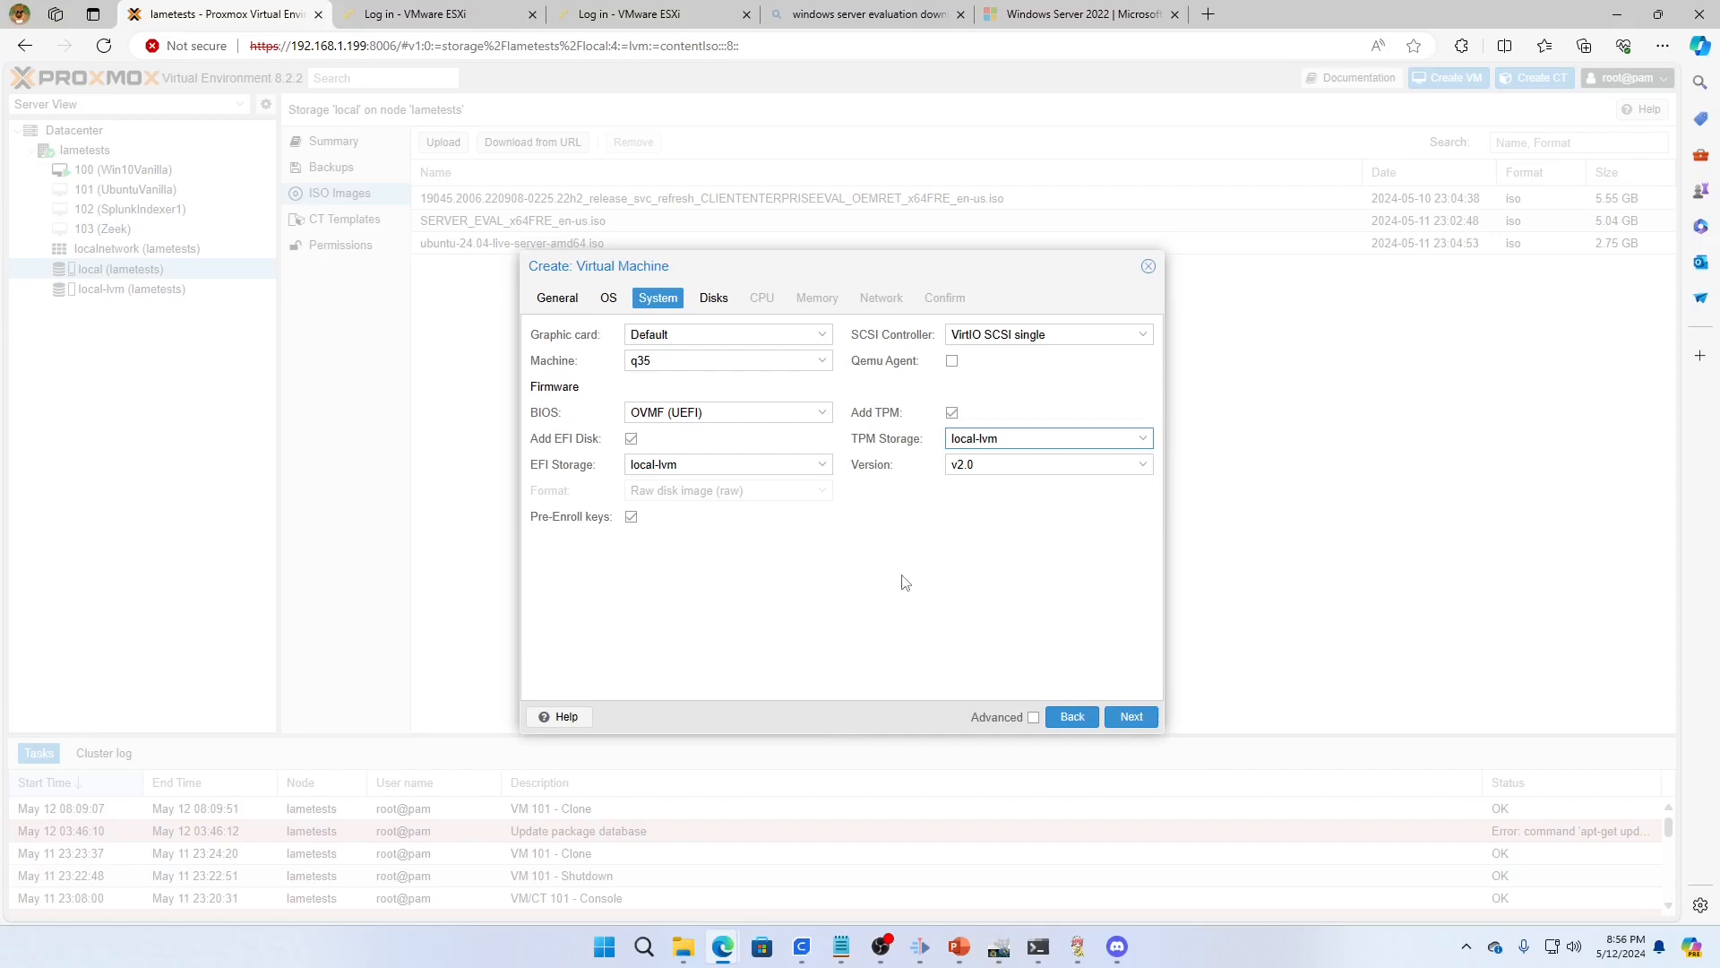
Step: Set the ide0 disk size to 60 GiB and check the disk's bandwidth options
click(714, 298)
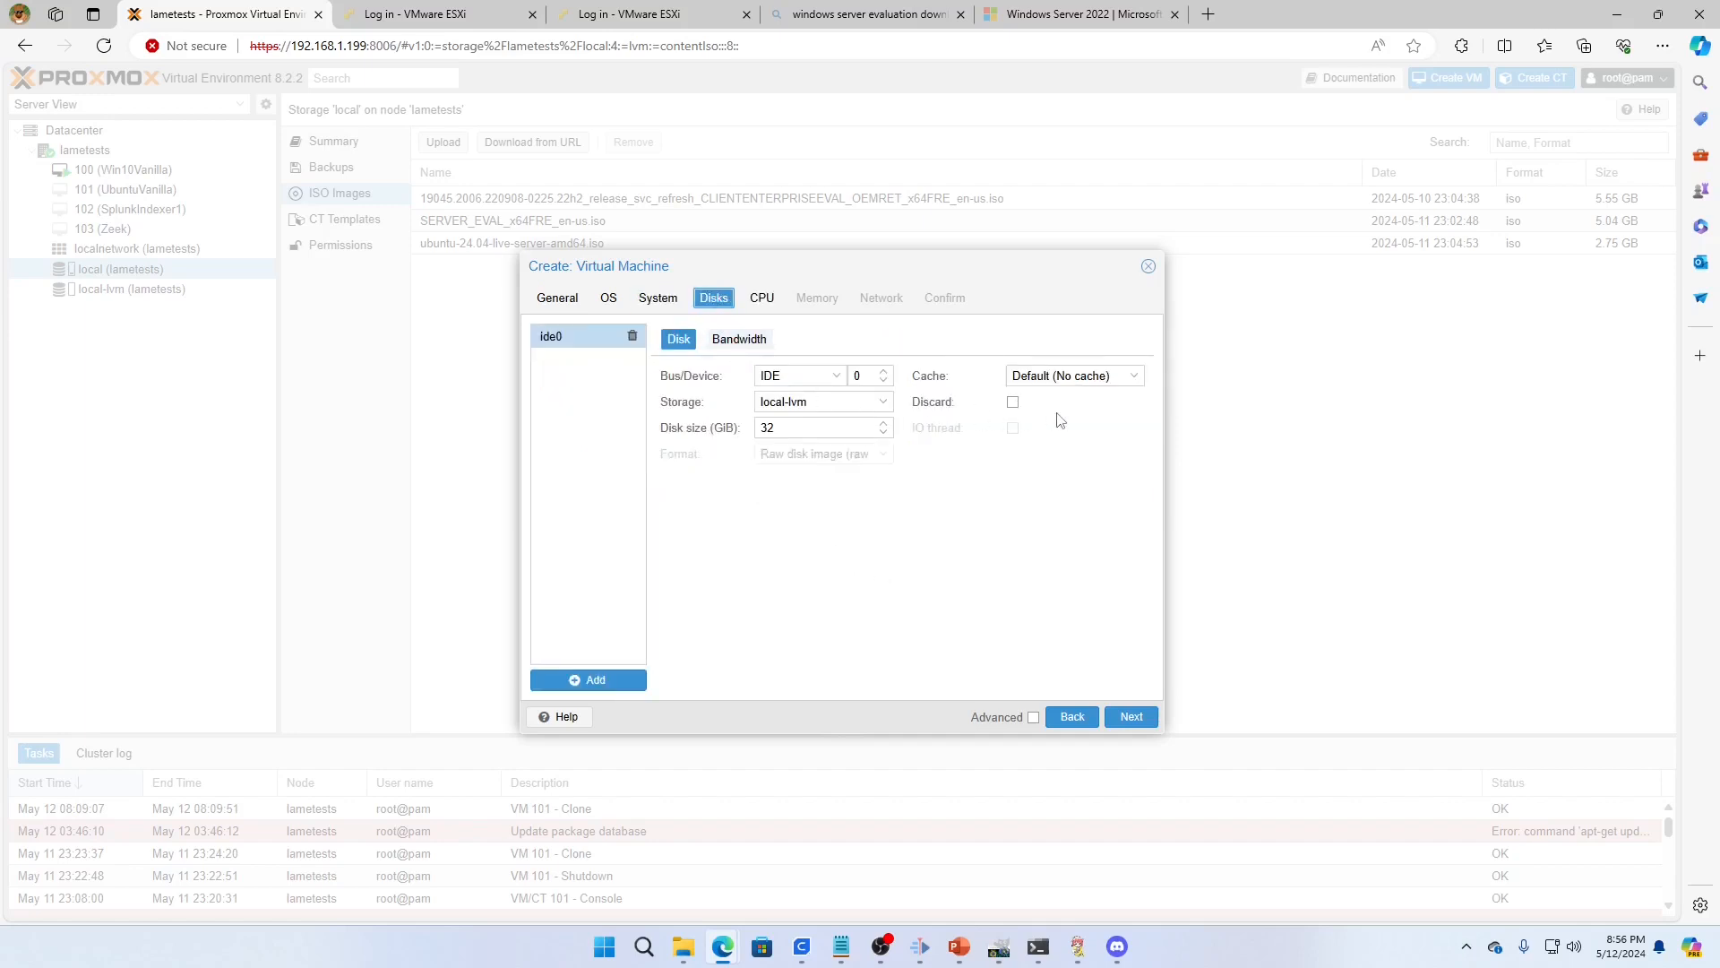
double_click(786, 432)
click(734, 341)
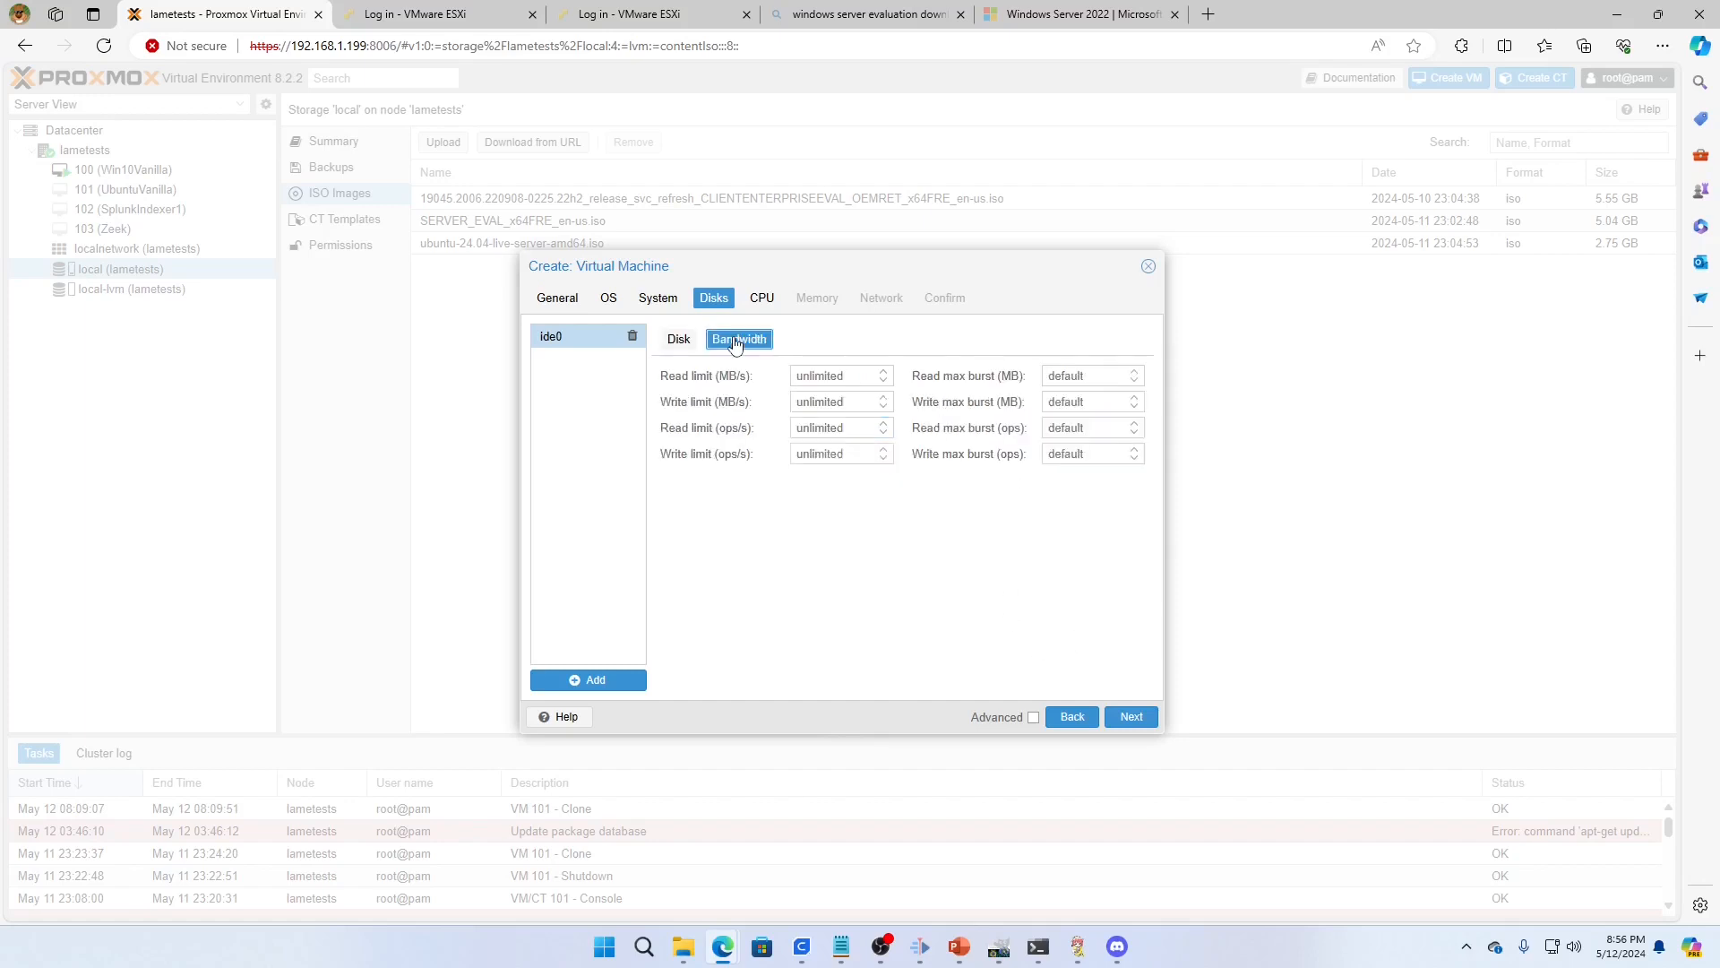
click(679, 340)
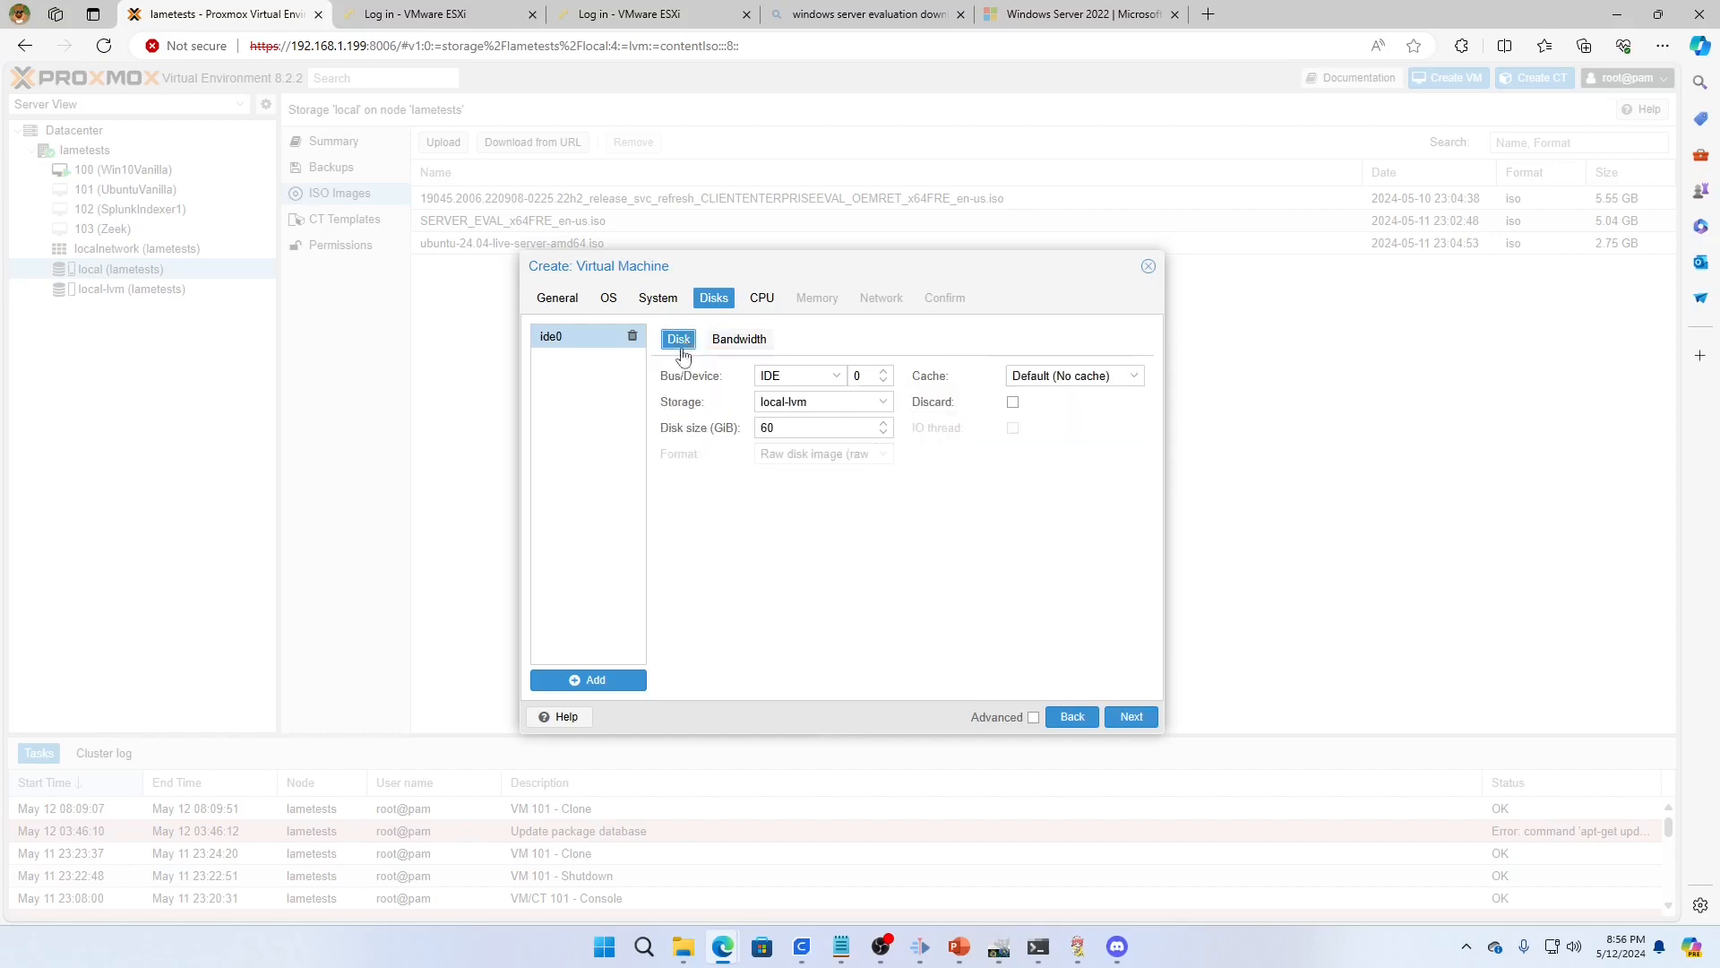
Step: Go through the CPU, memory and network settings, keeping 4096 MiB of memory and the Intel E1000 adapter on vmbr0
click(761, 297)
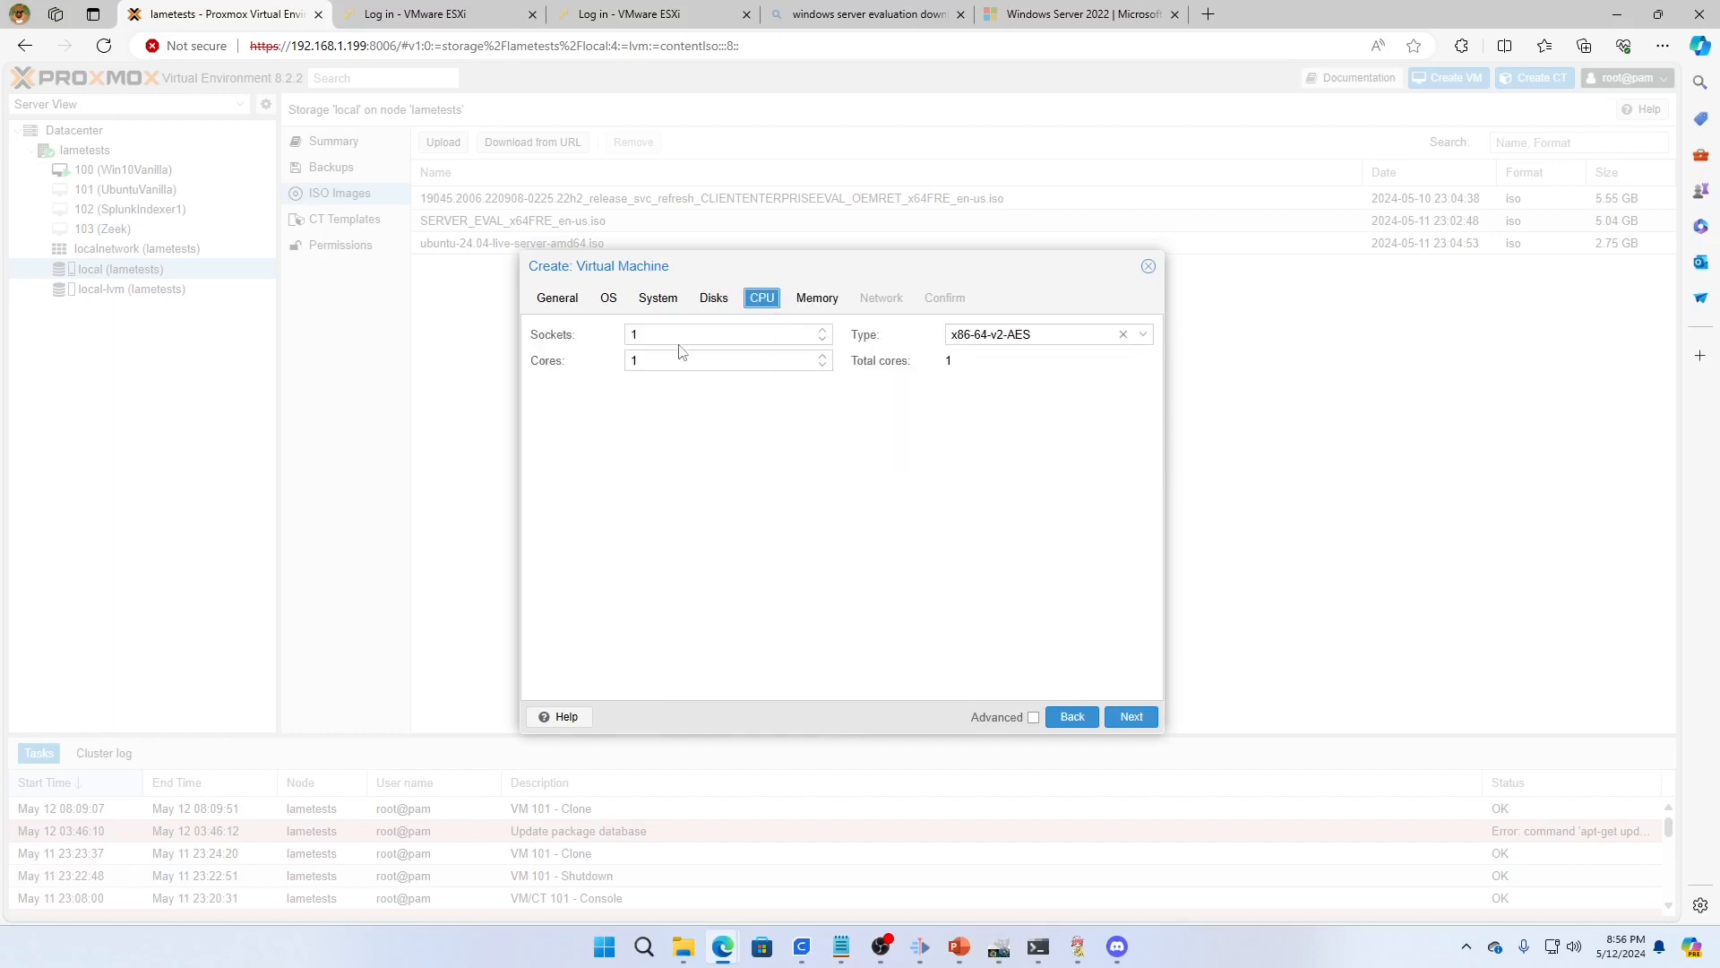
click(768, 363)
click(819, 299)
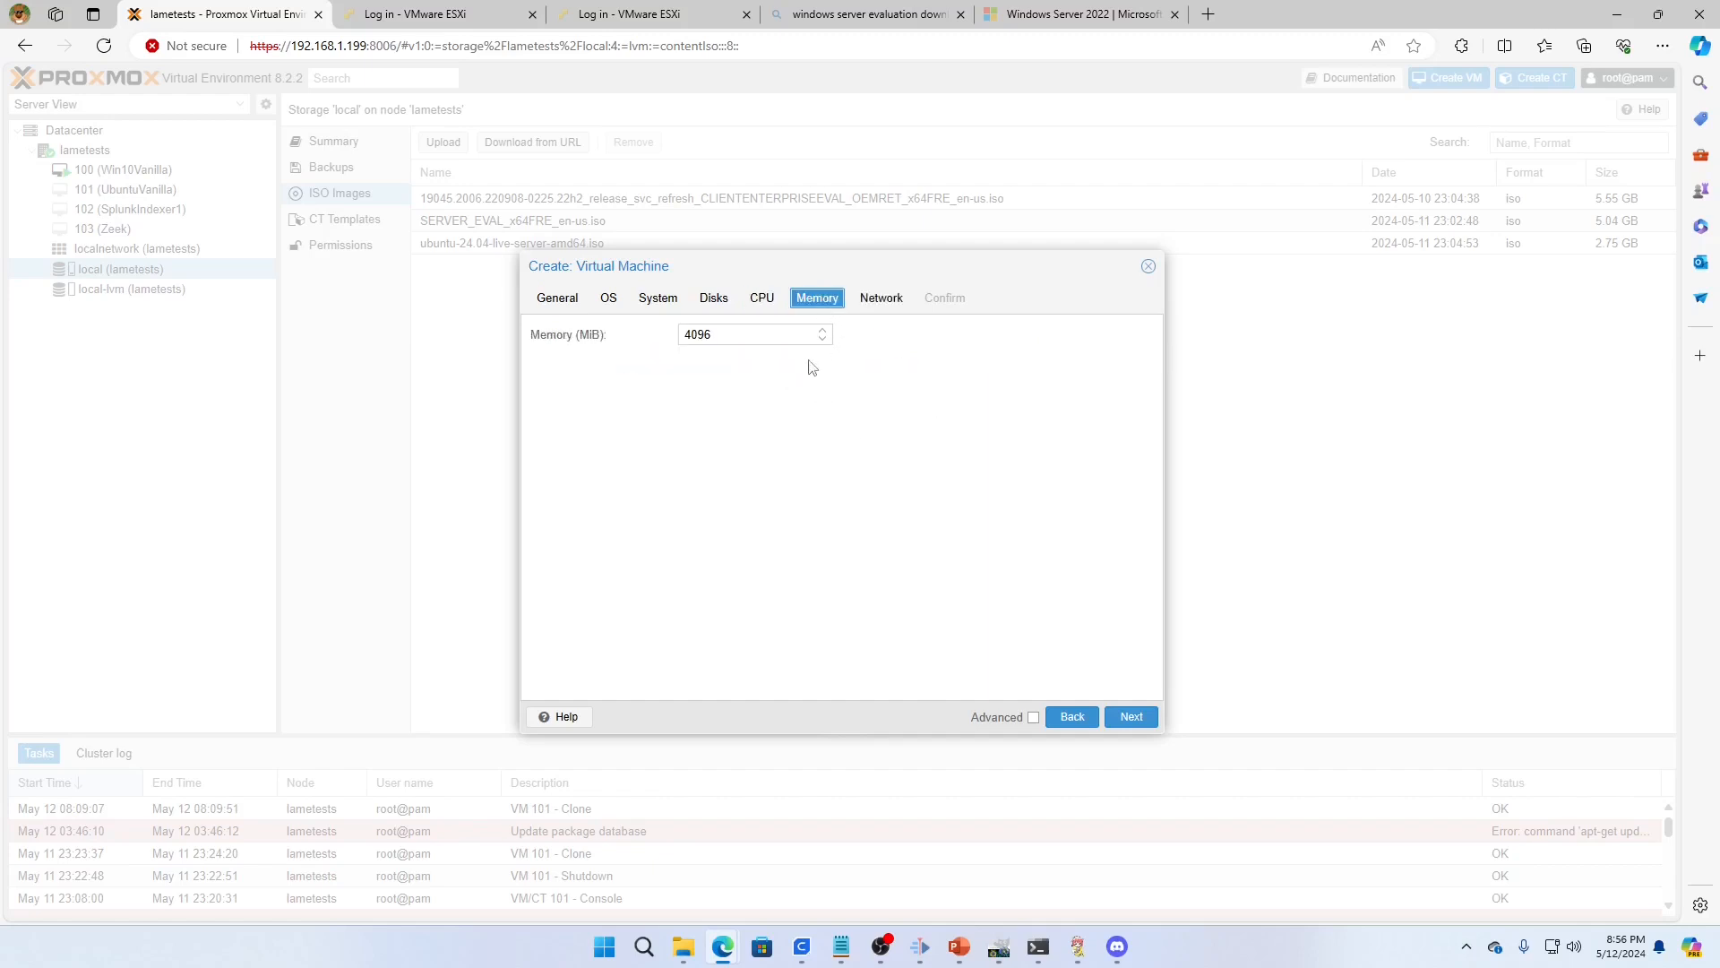
click(886, 301)
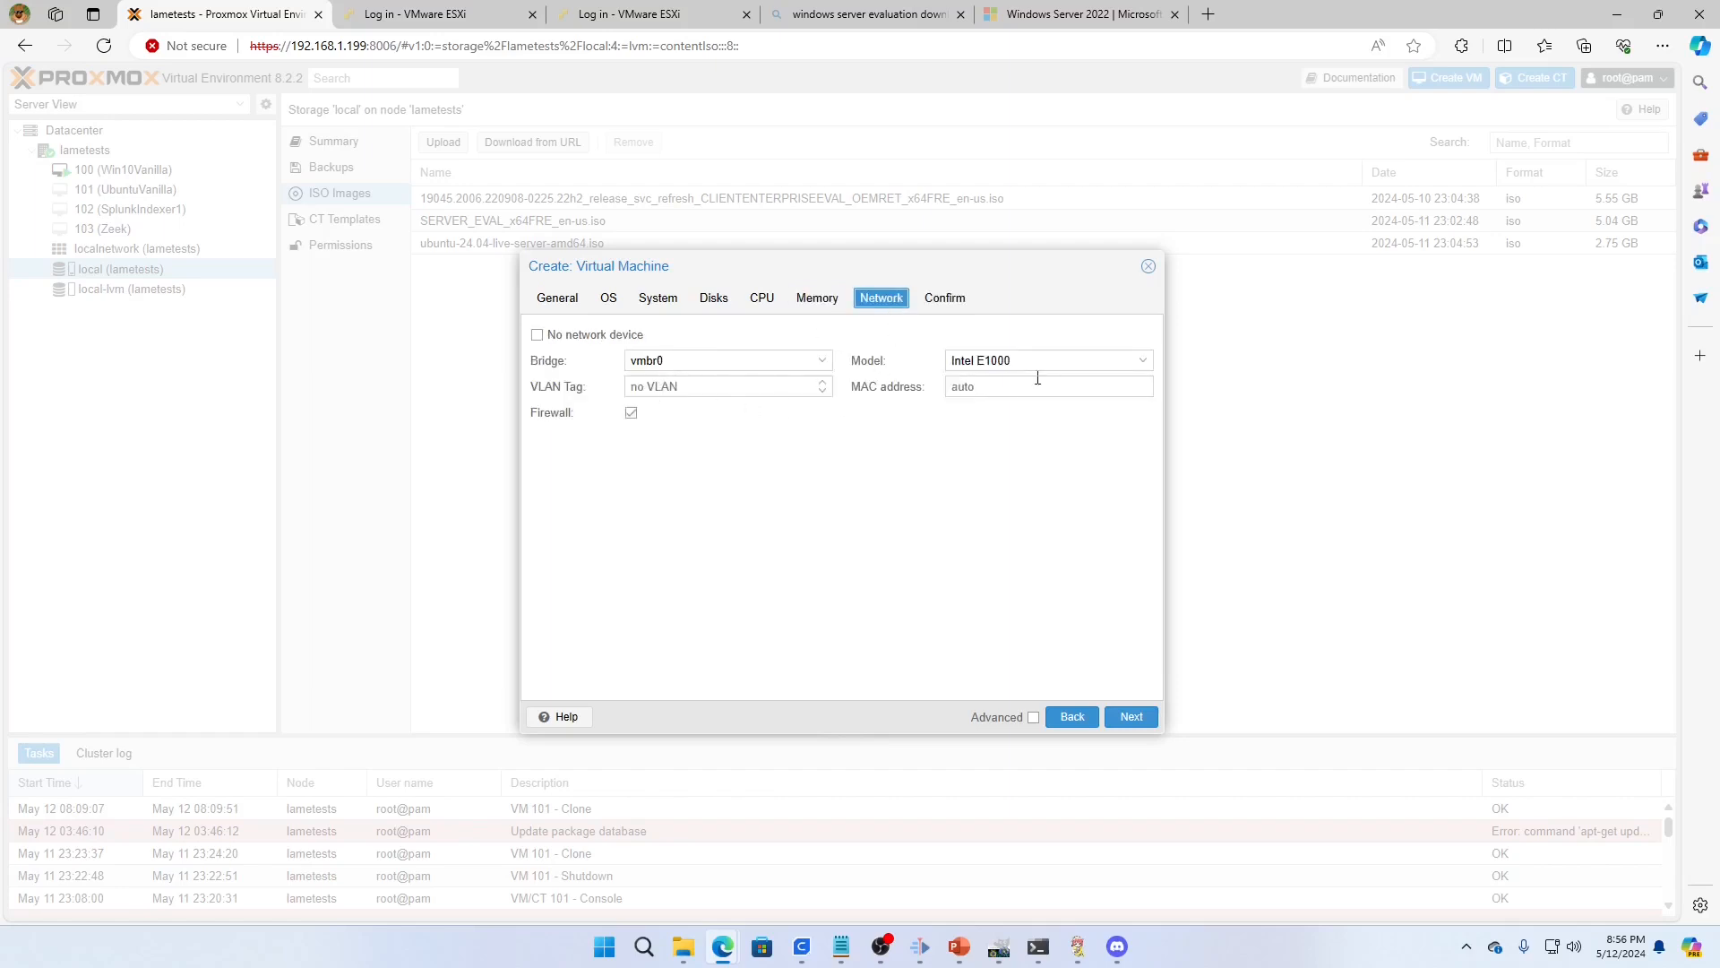
Step: Review the configuration summary and finish creating the virtual machine with start after creation enabled
click(948, 298)
scroll(814, 508, down, 1)
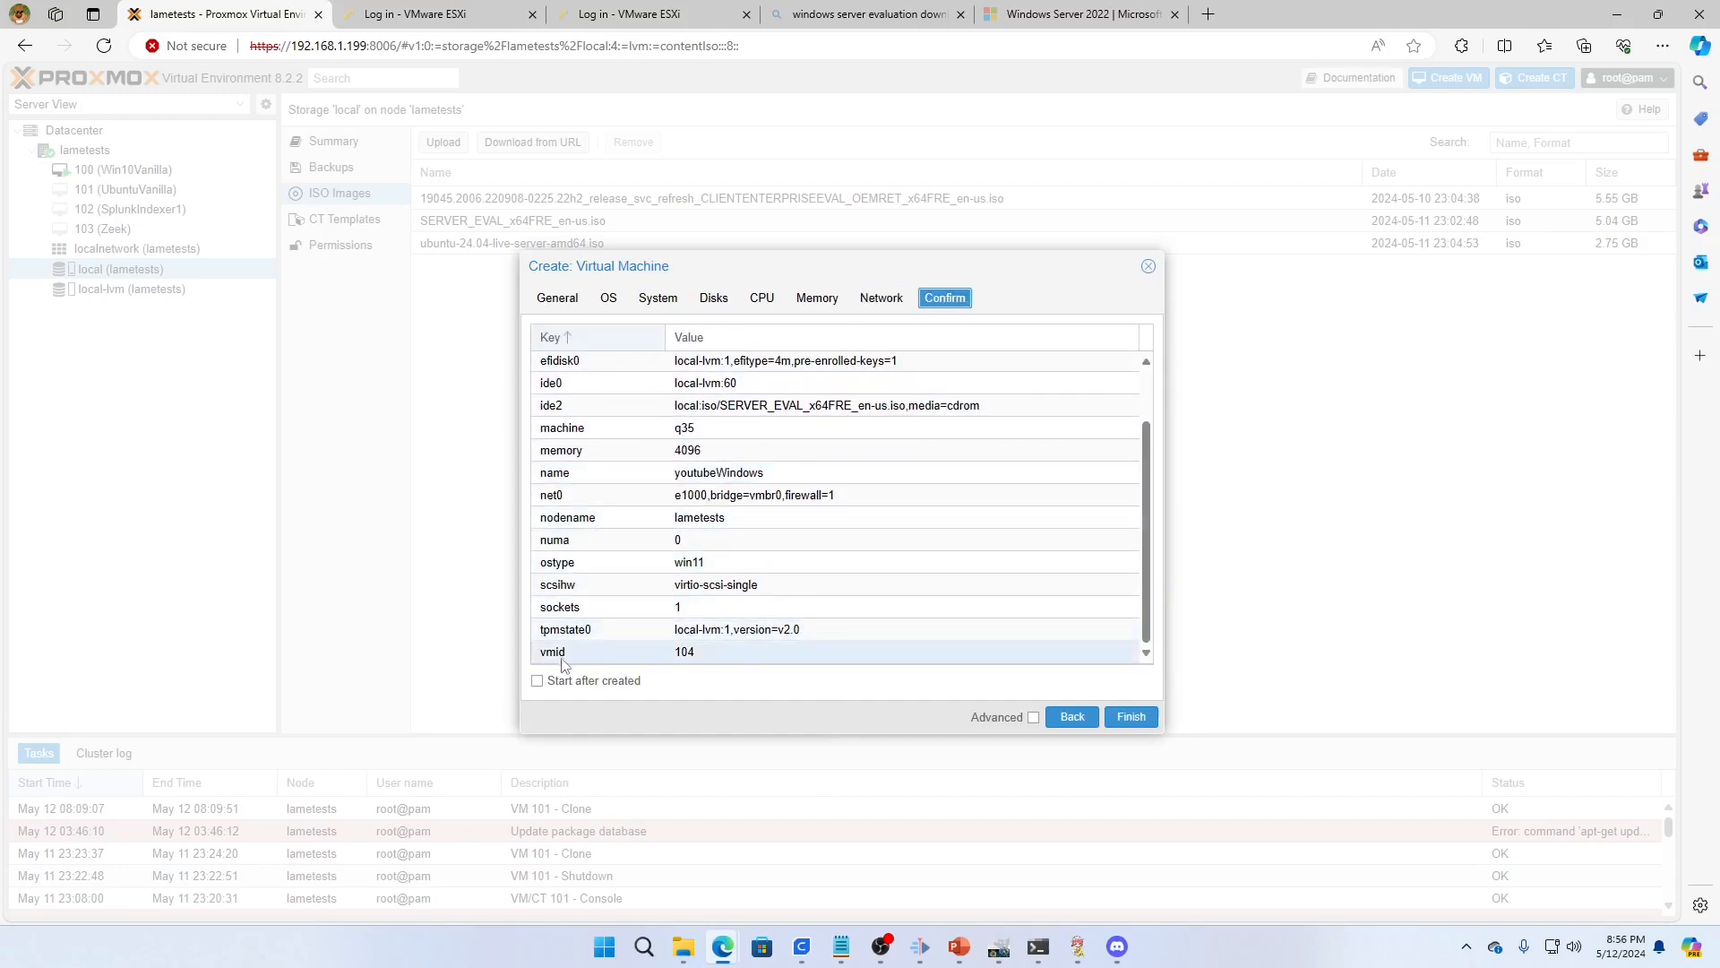
click(1140, 722)
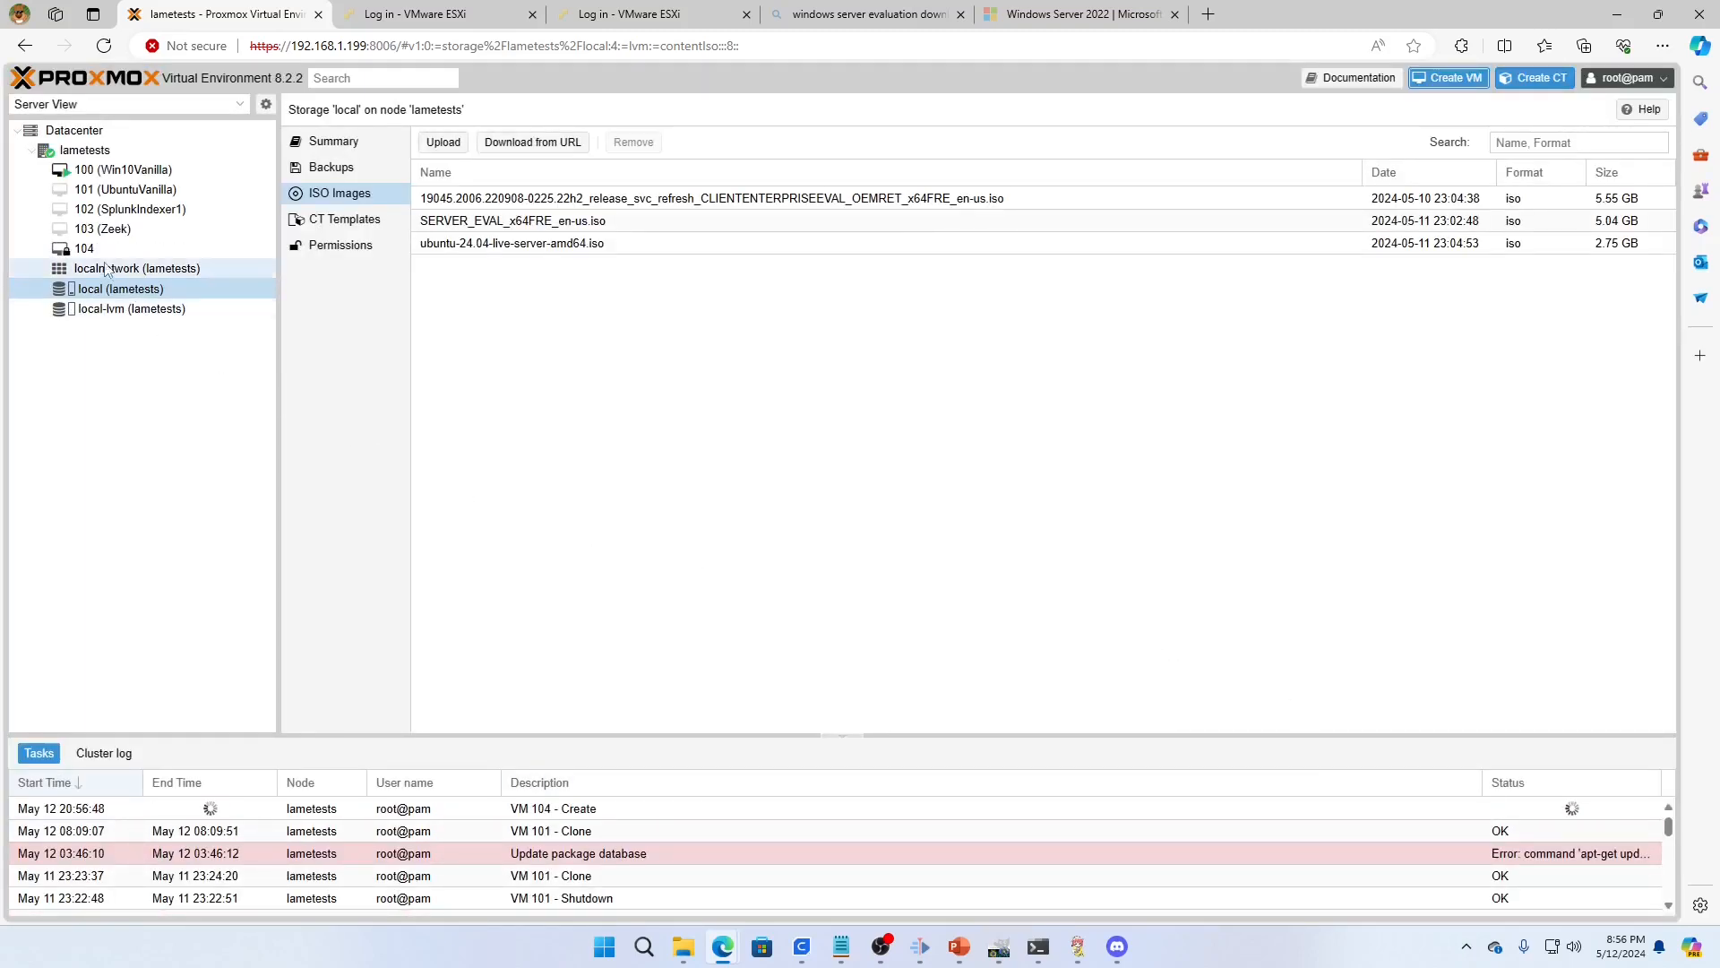
Step: Boot virtual machine 104 from the DVD in its console and accept the English (United States) language and US keyboard settings
click(85, 249)
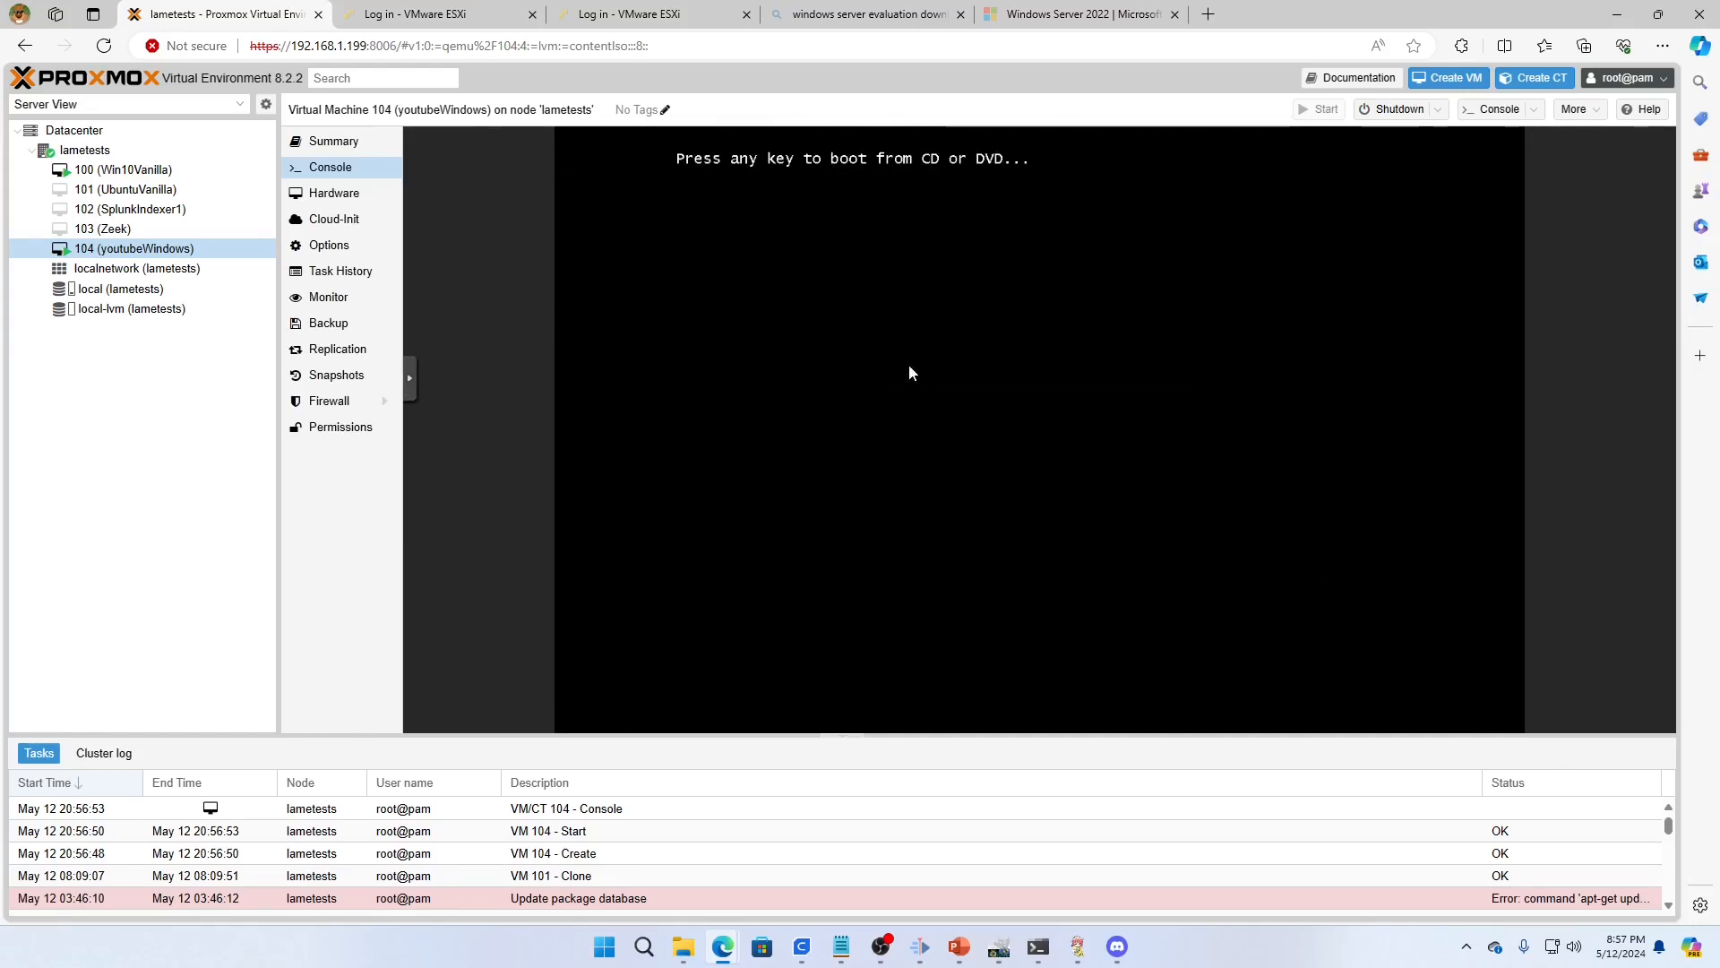
key(Return)
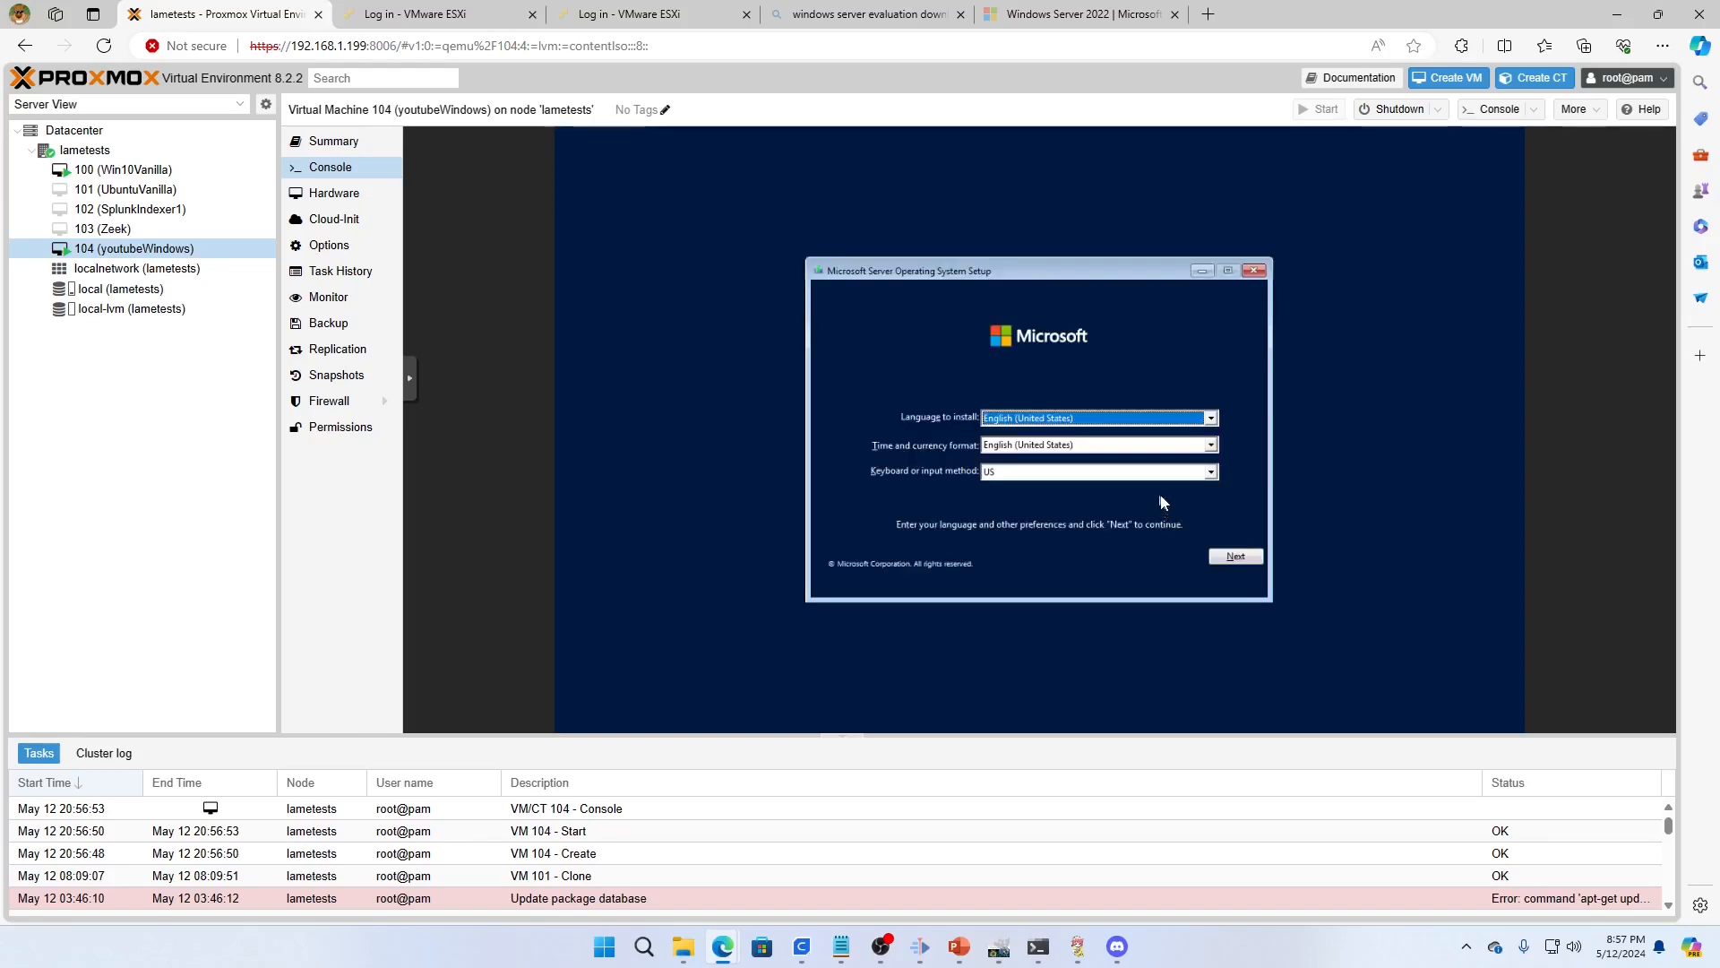
click(1237, 557)
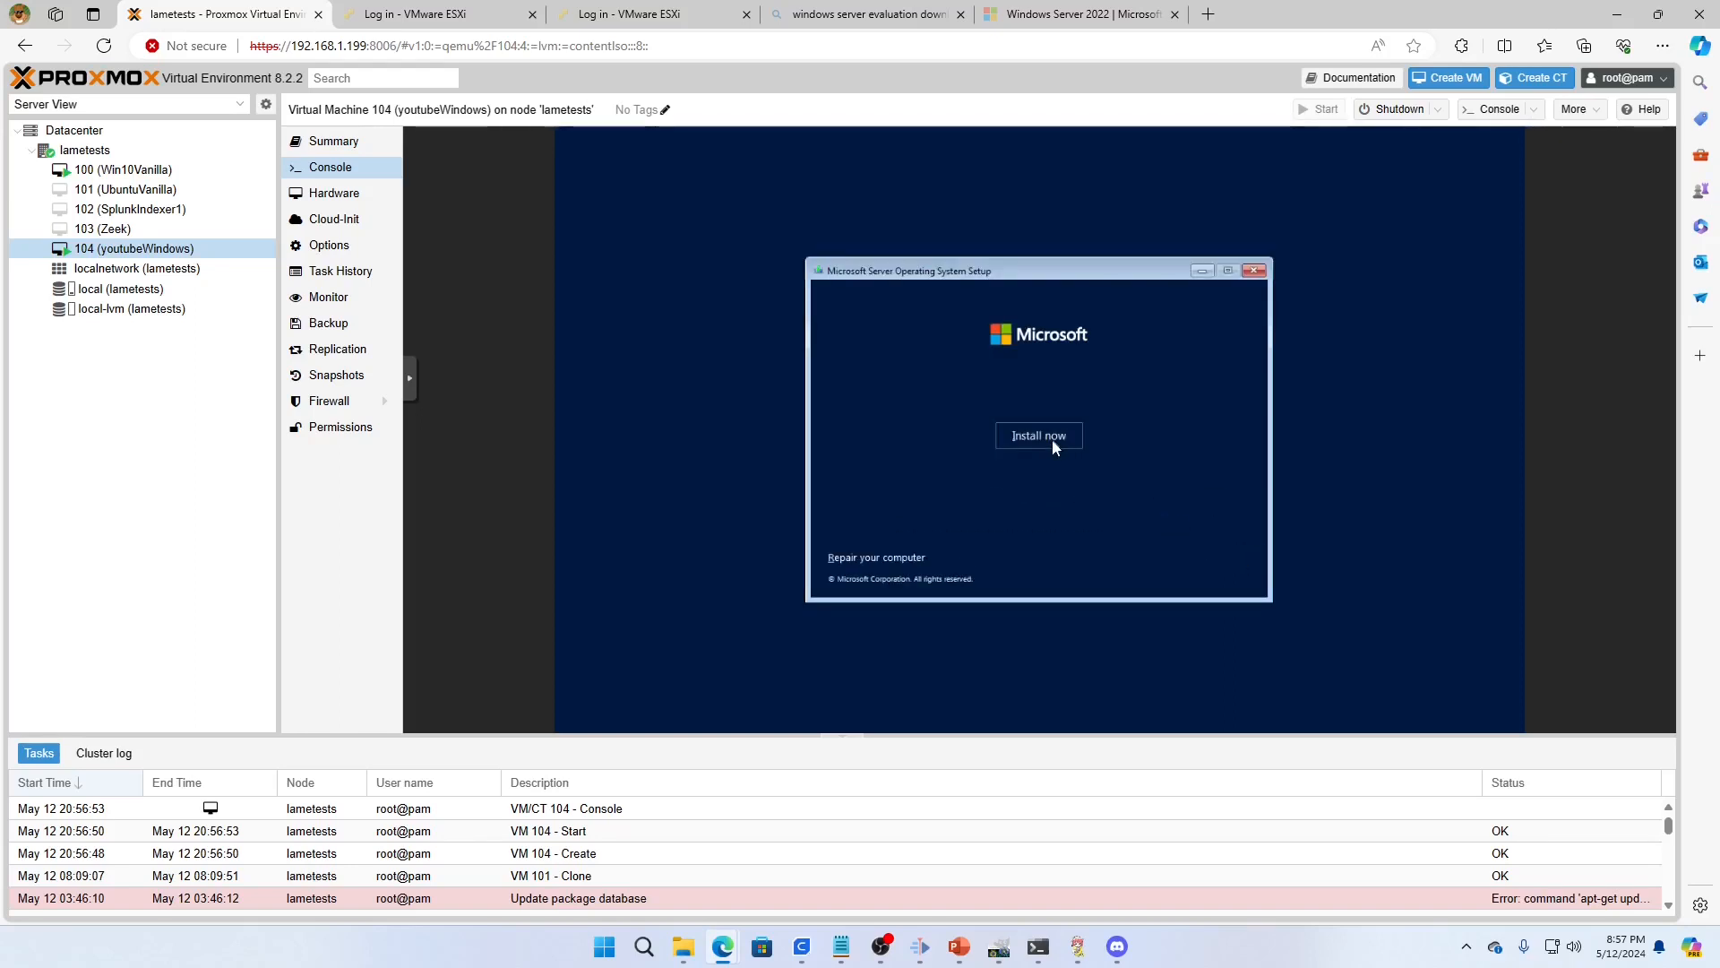
Step: Start the operating system setup and choose Windows Server 2022 Standard Evaluation (Desktop Experience) as the edition to install
click(1053, 439)
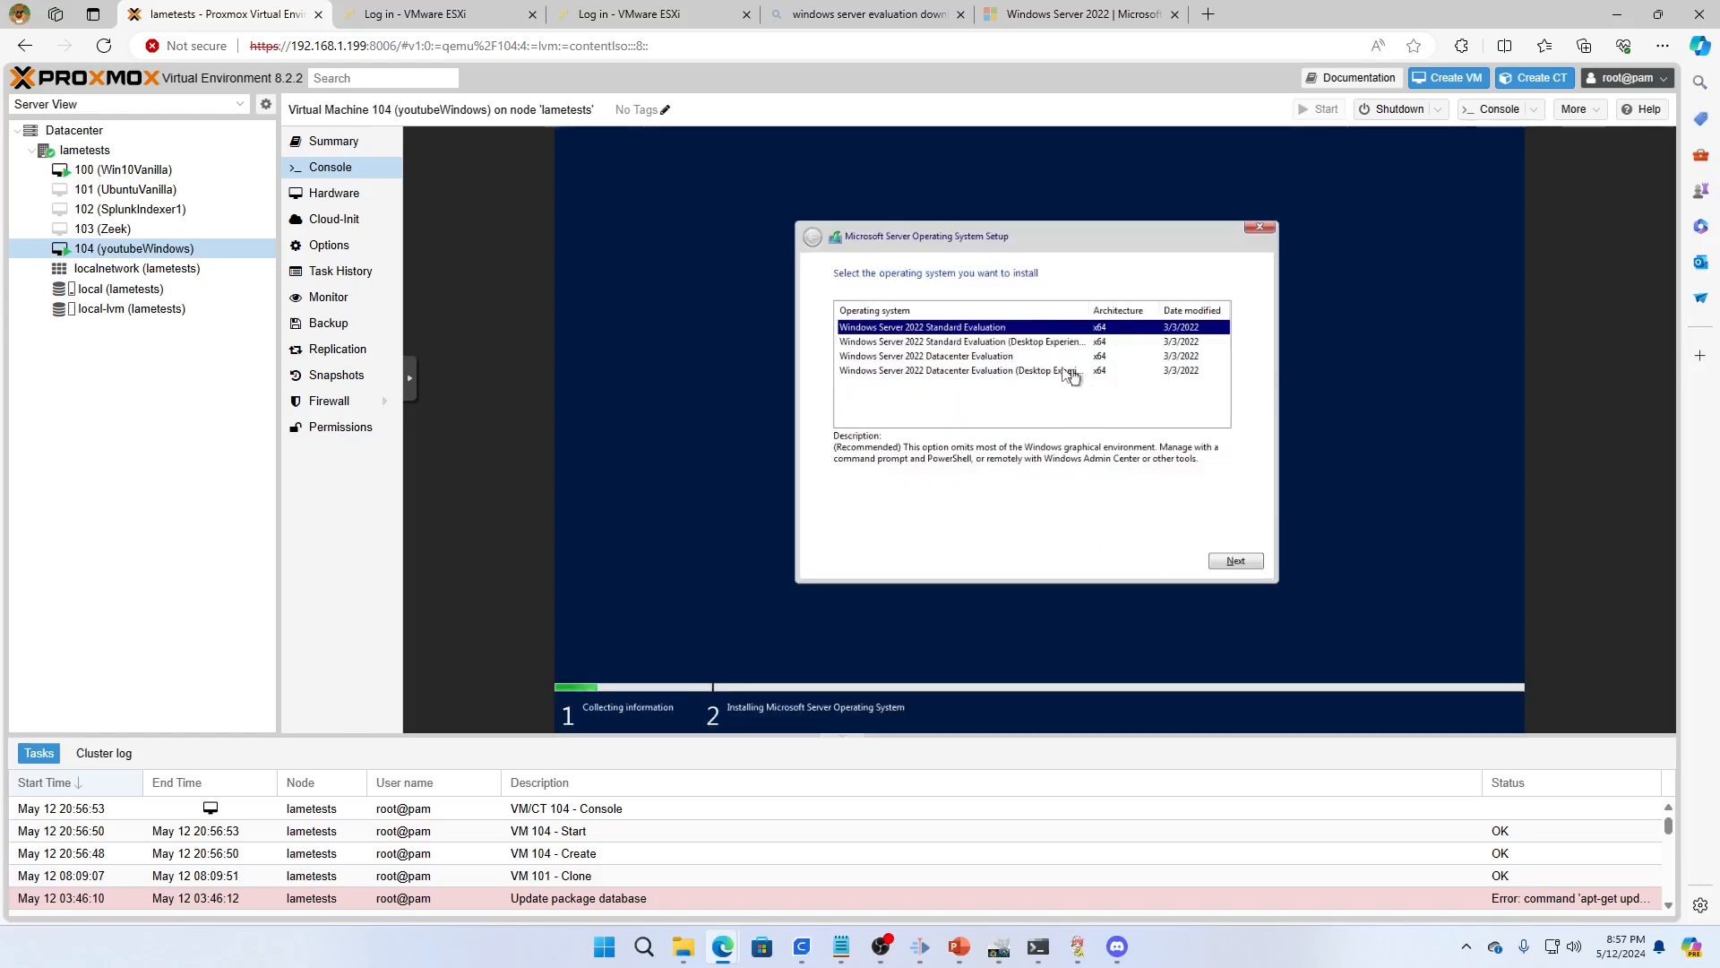
click(1020, 355)
click(1017, 344)
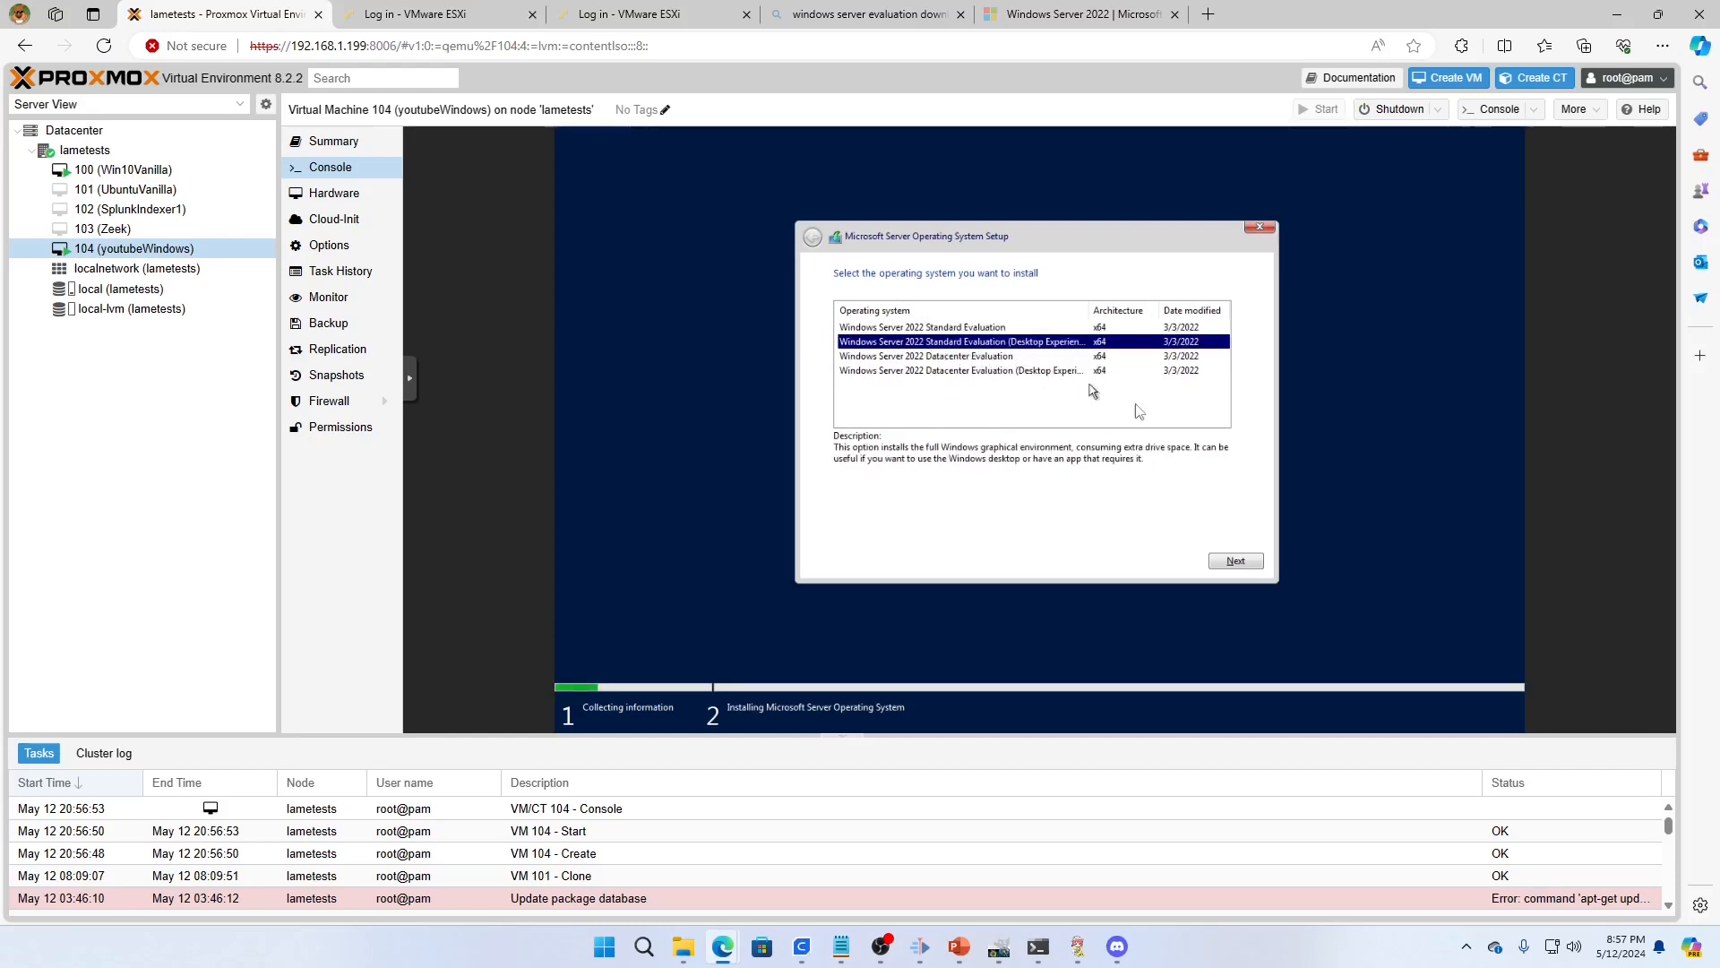
click(1234, 562)
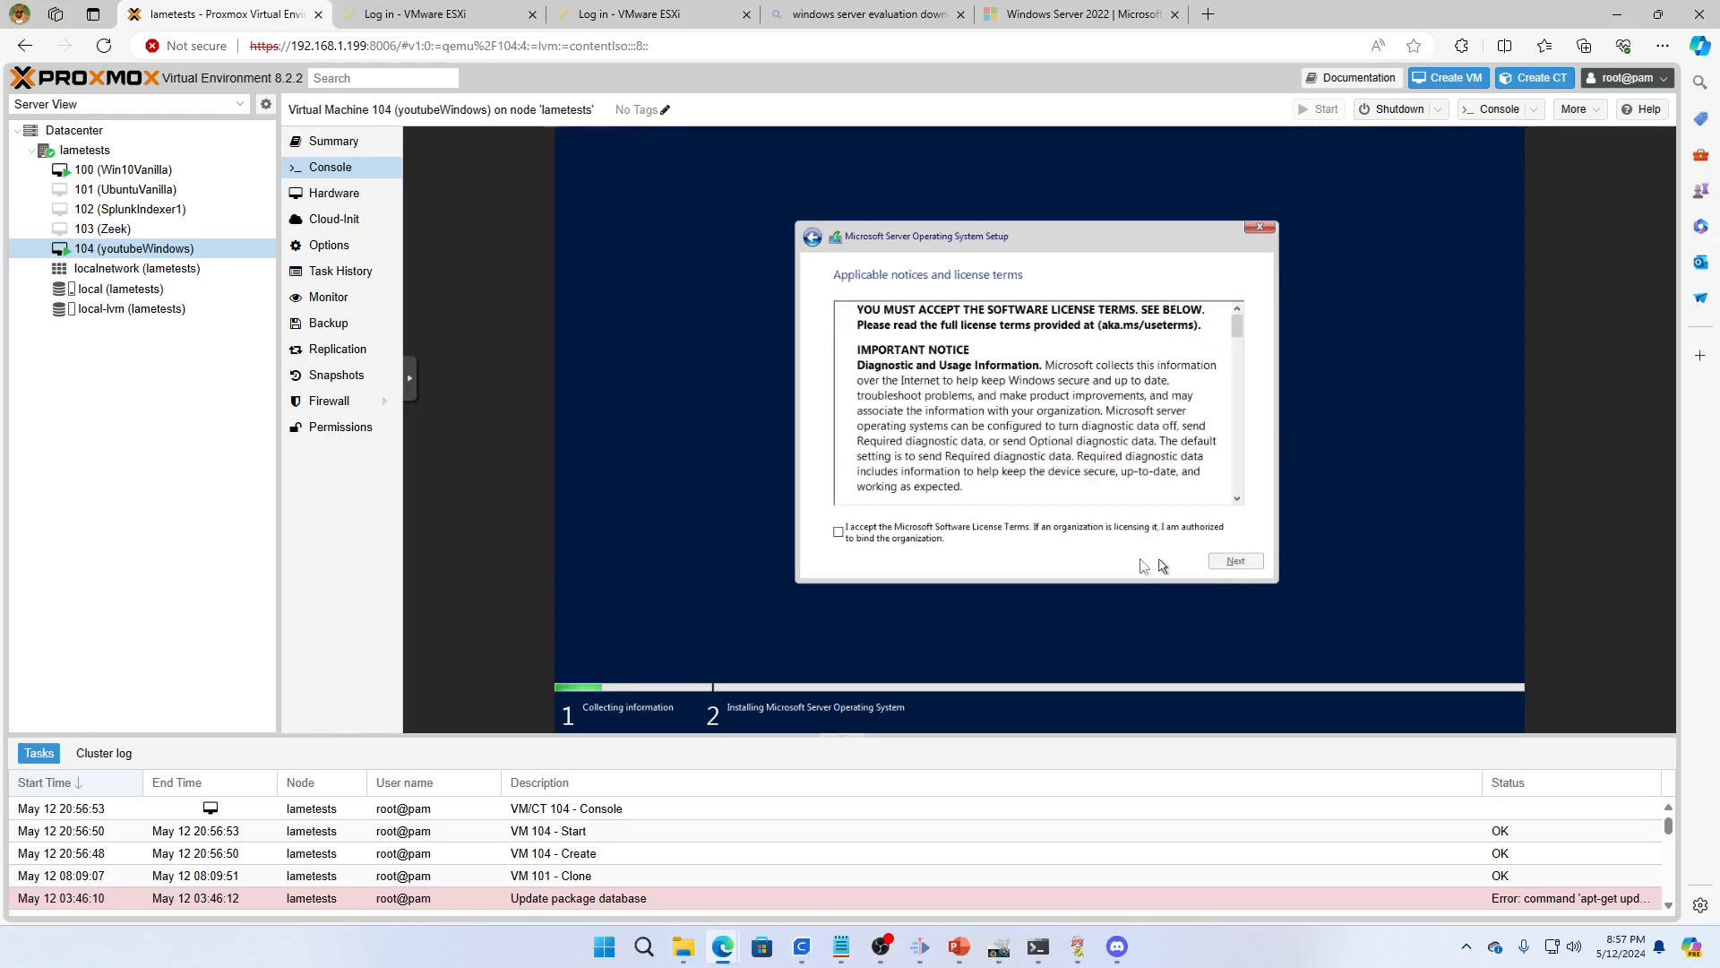
Step: Accept the Microsoft license terms, choose the custom installation, and install the operating system on Drive 0 Unallocated Space
click(946, 530)
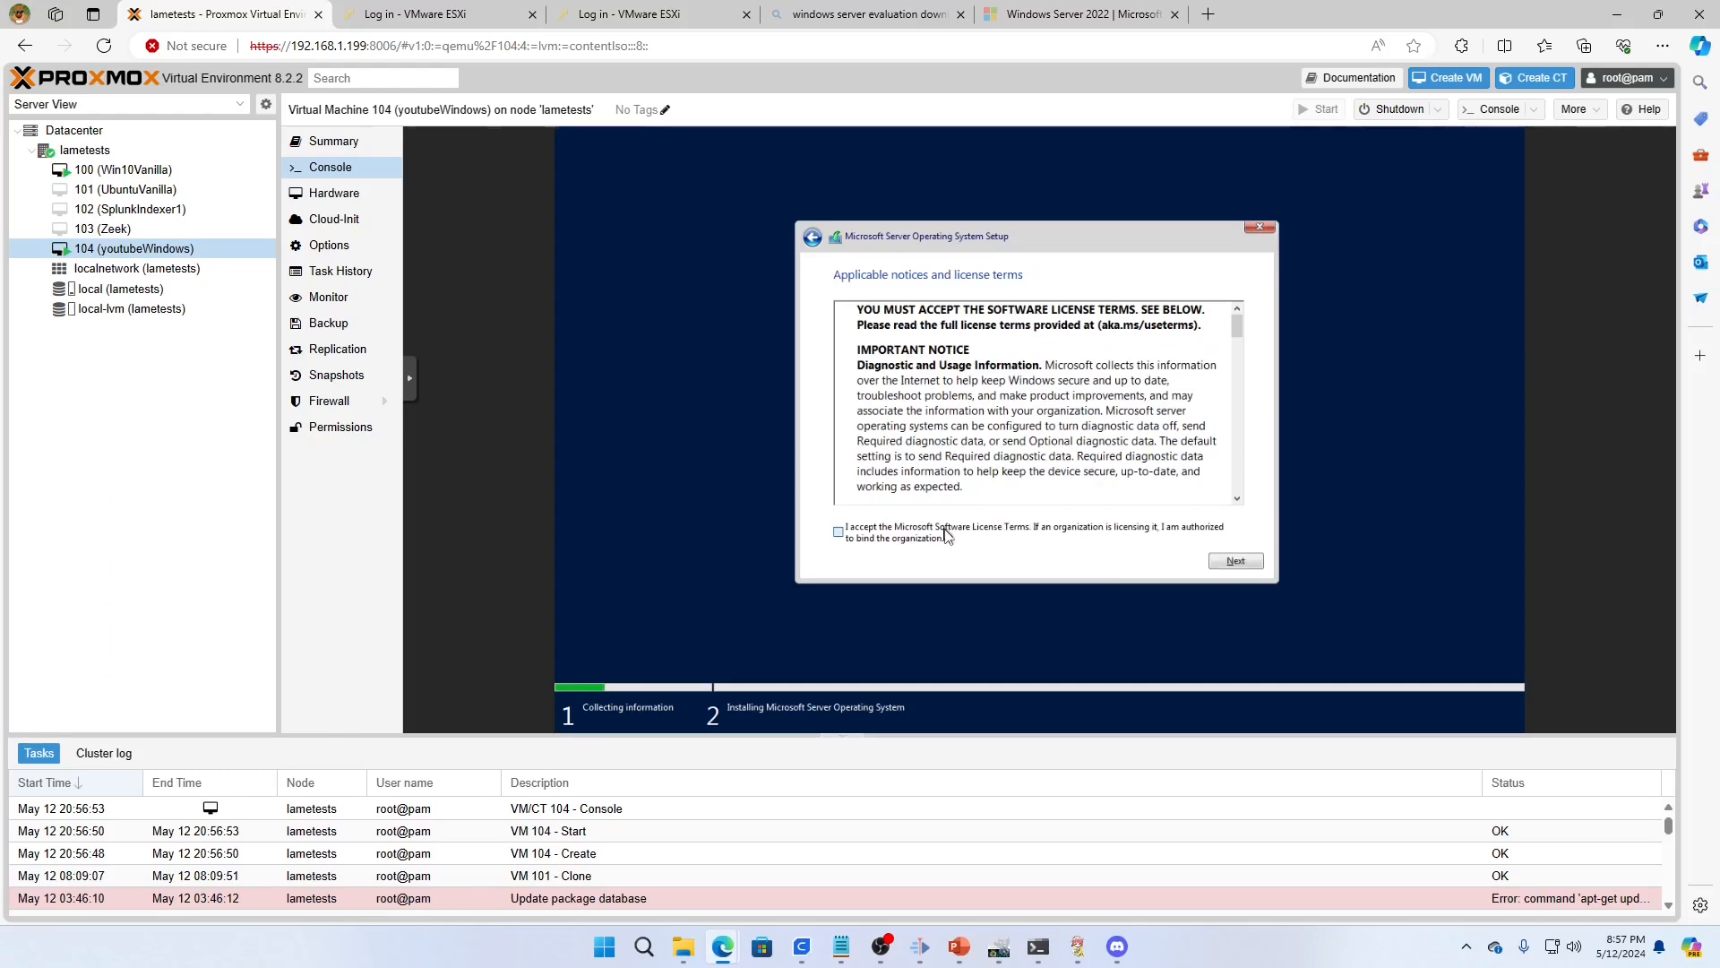
click(1235, 562)
click(990, 436)
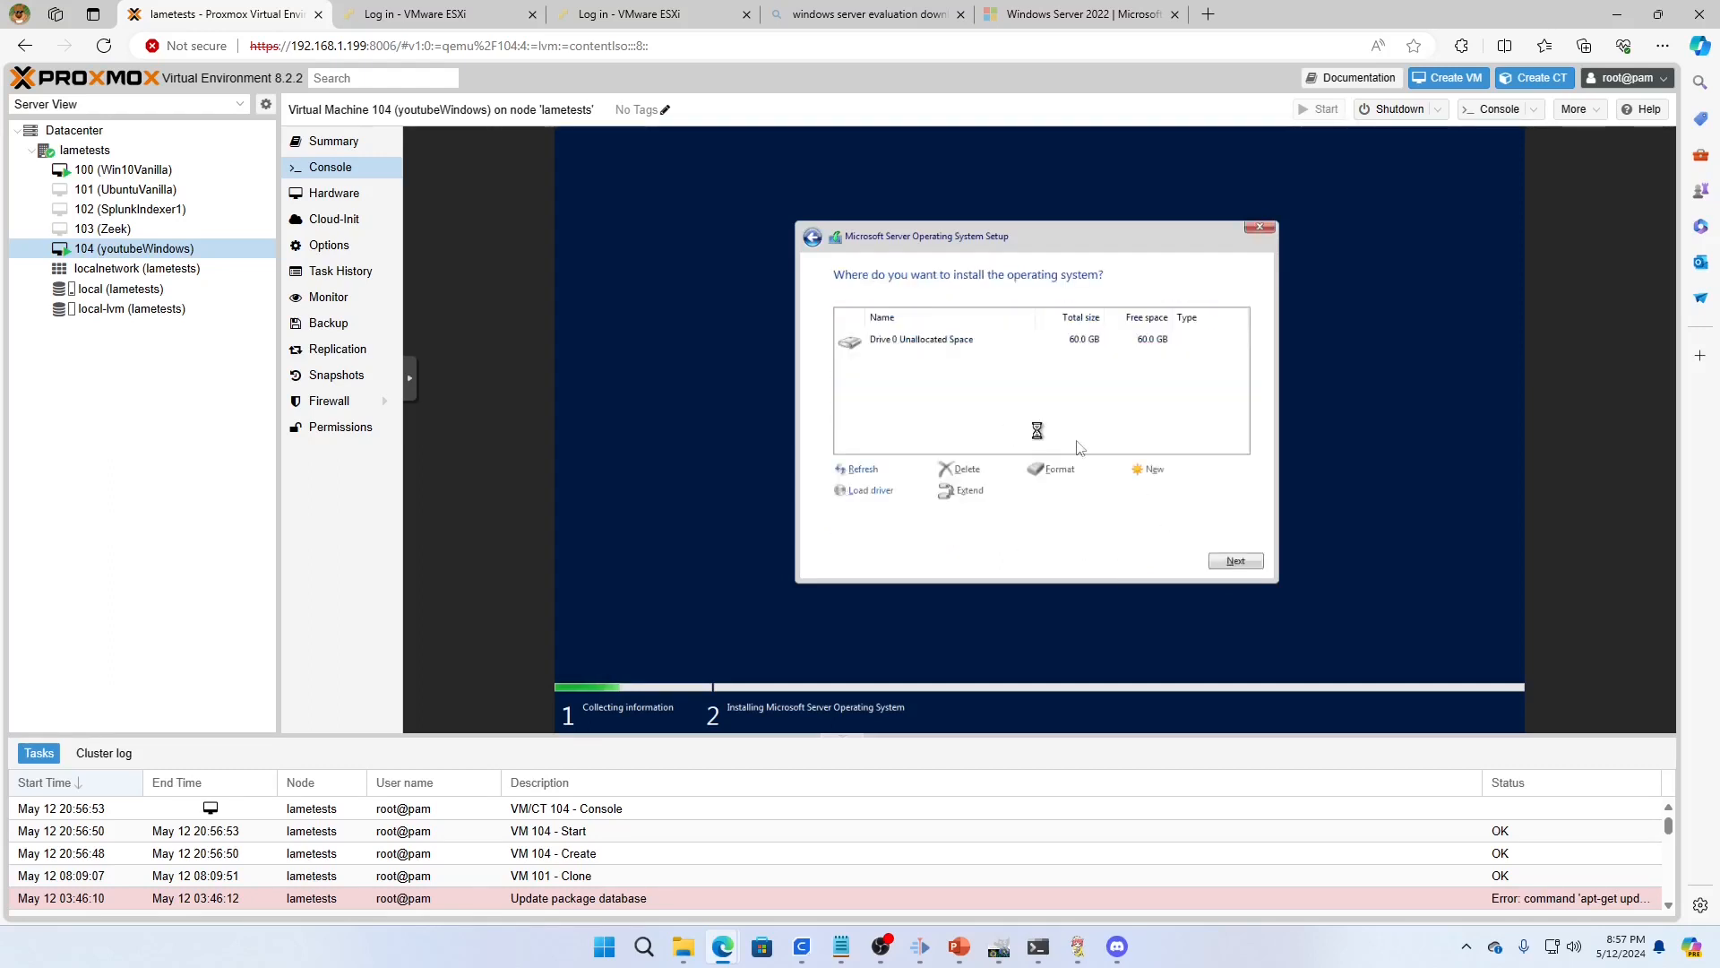
click(1242, 562)
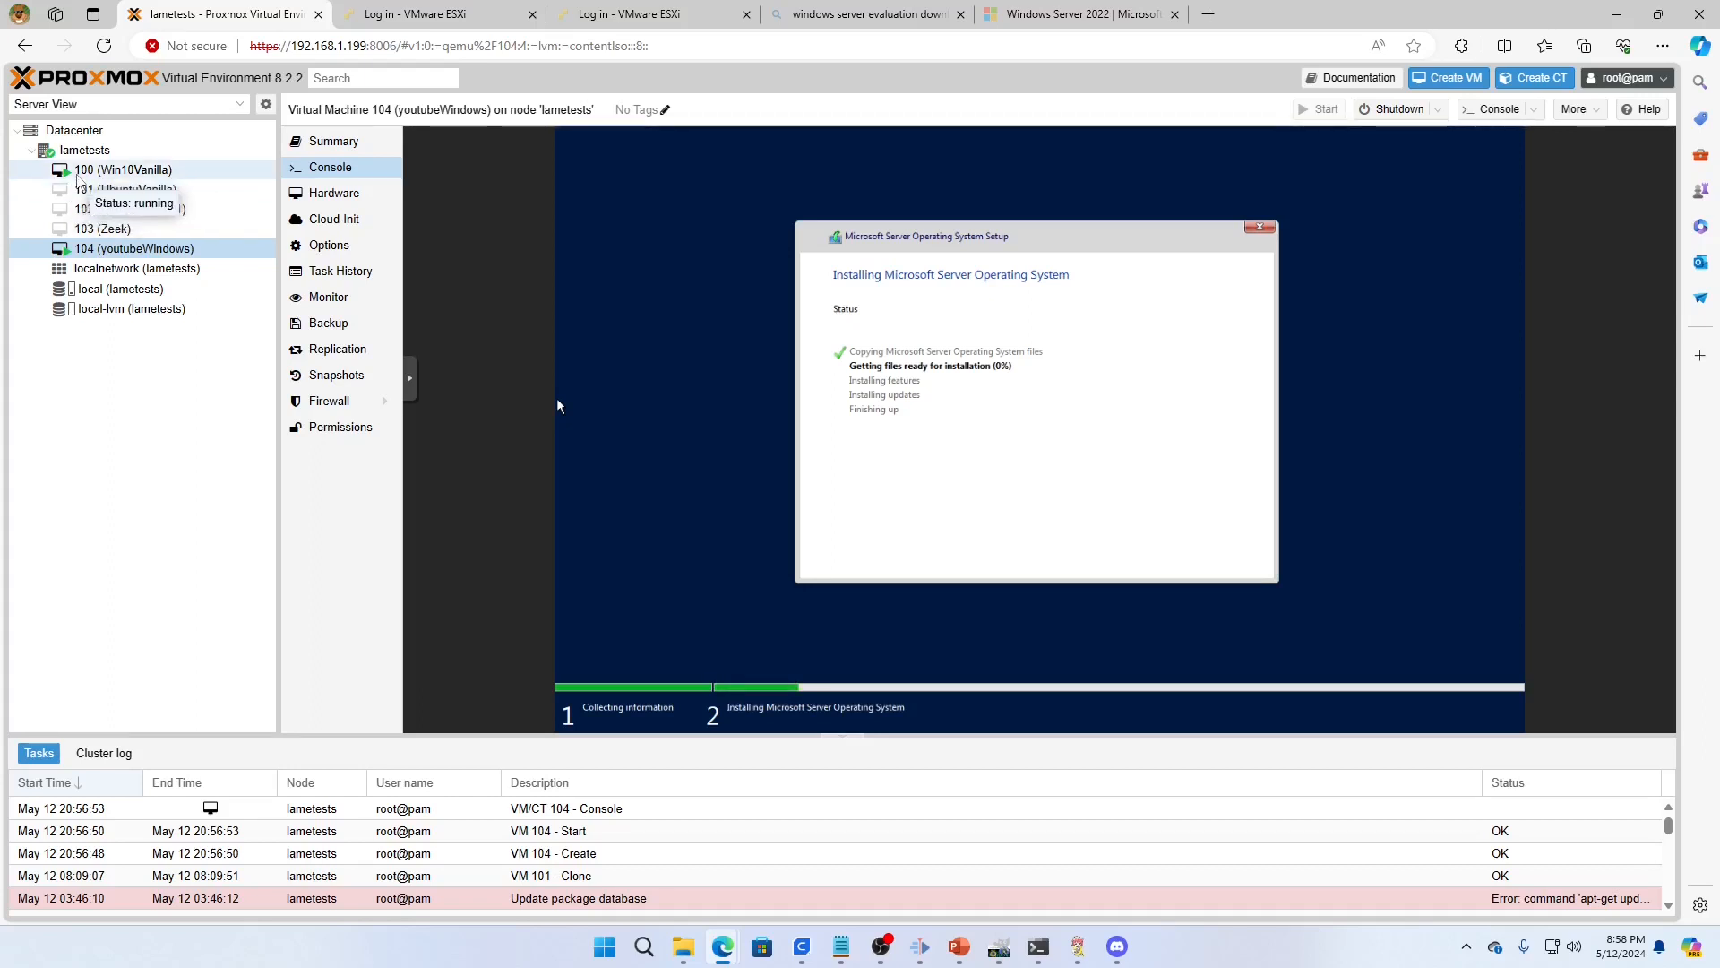
Step: Look through the actions available for virtual machines 100 (Win10Vanilla) and 101 (UbuntuVanilla), and view the console of 100
right_click(90, 177)
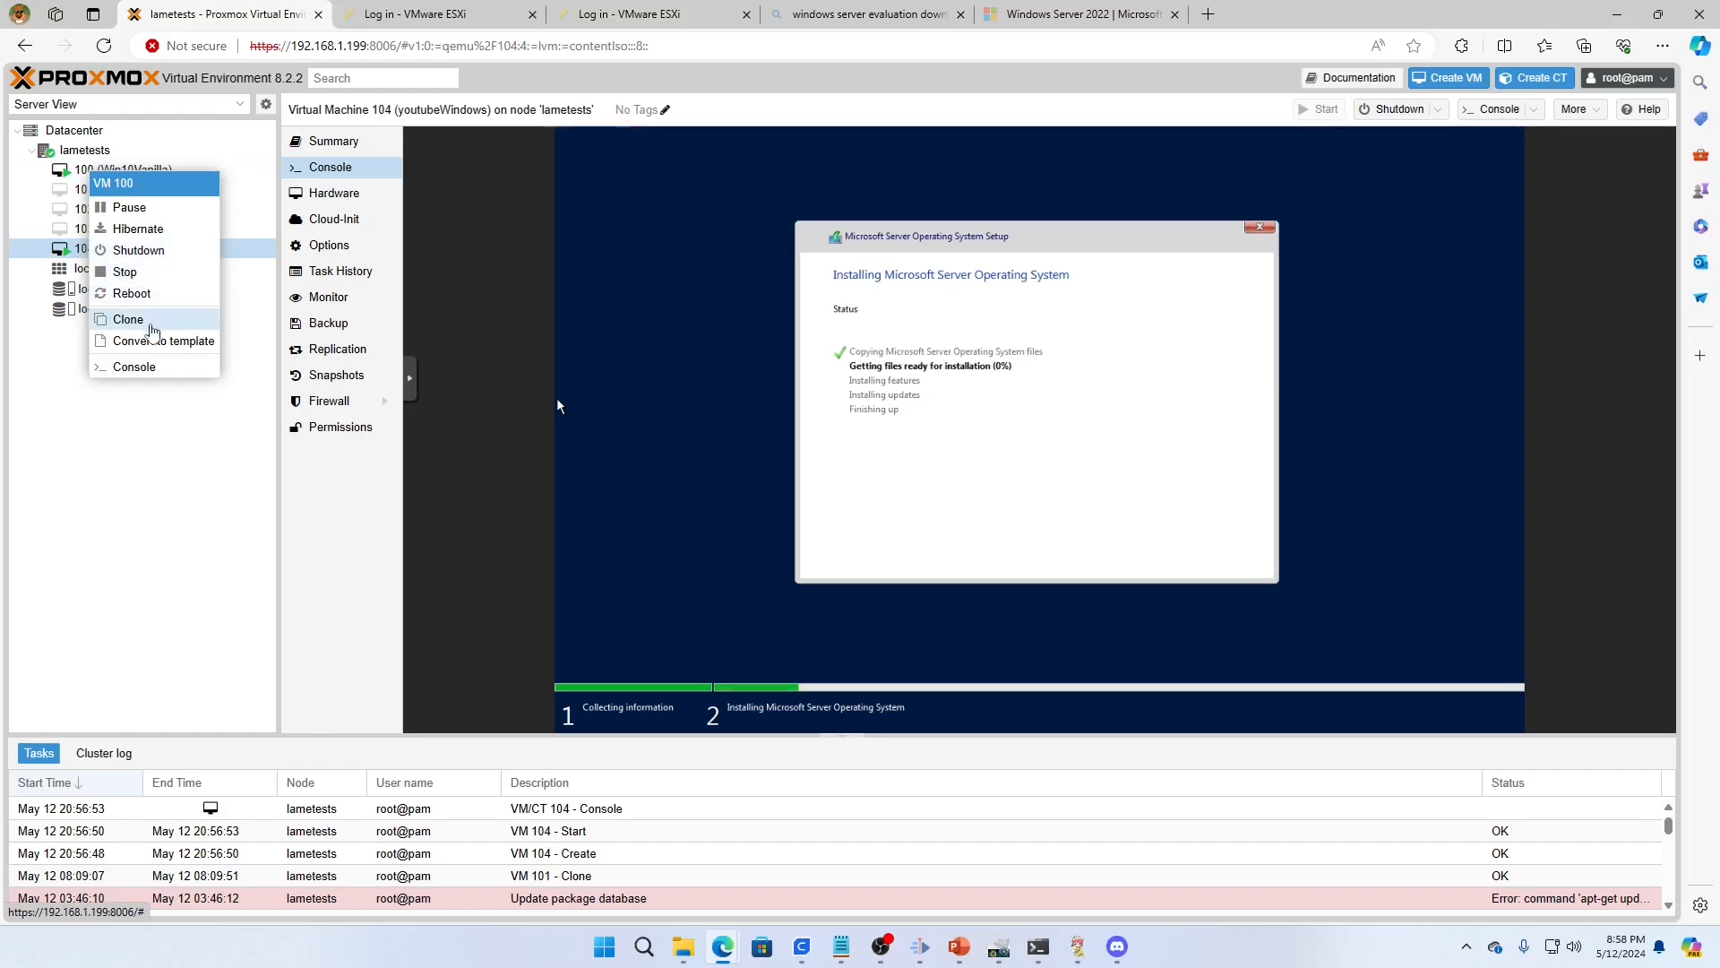
click(108, 432)
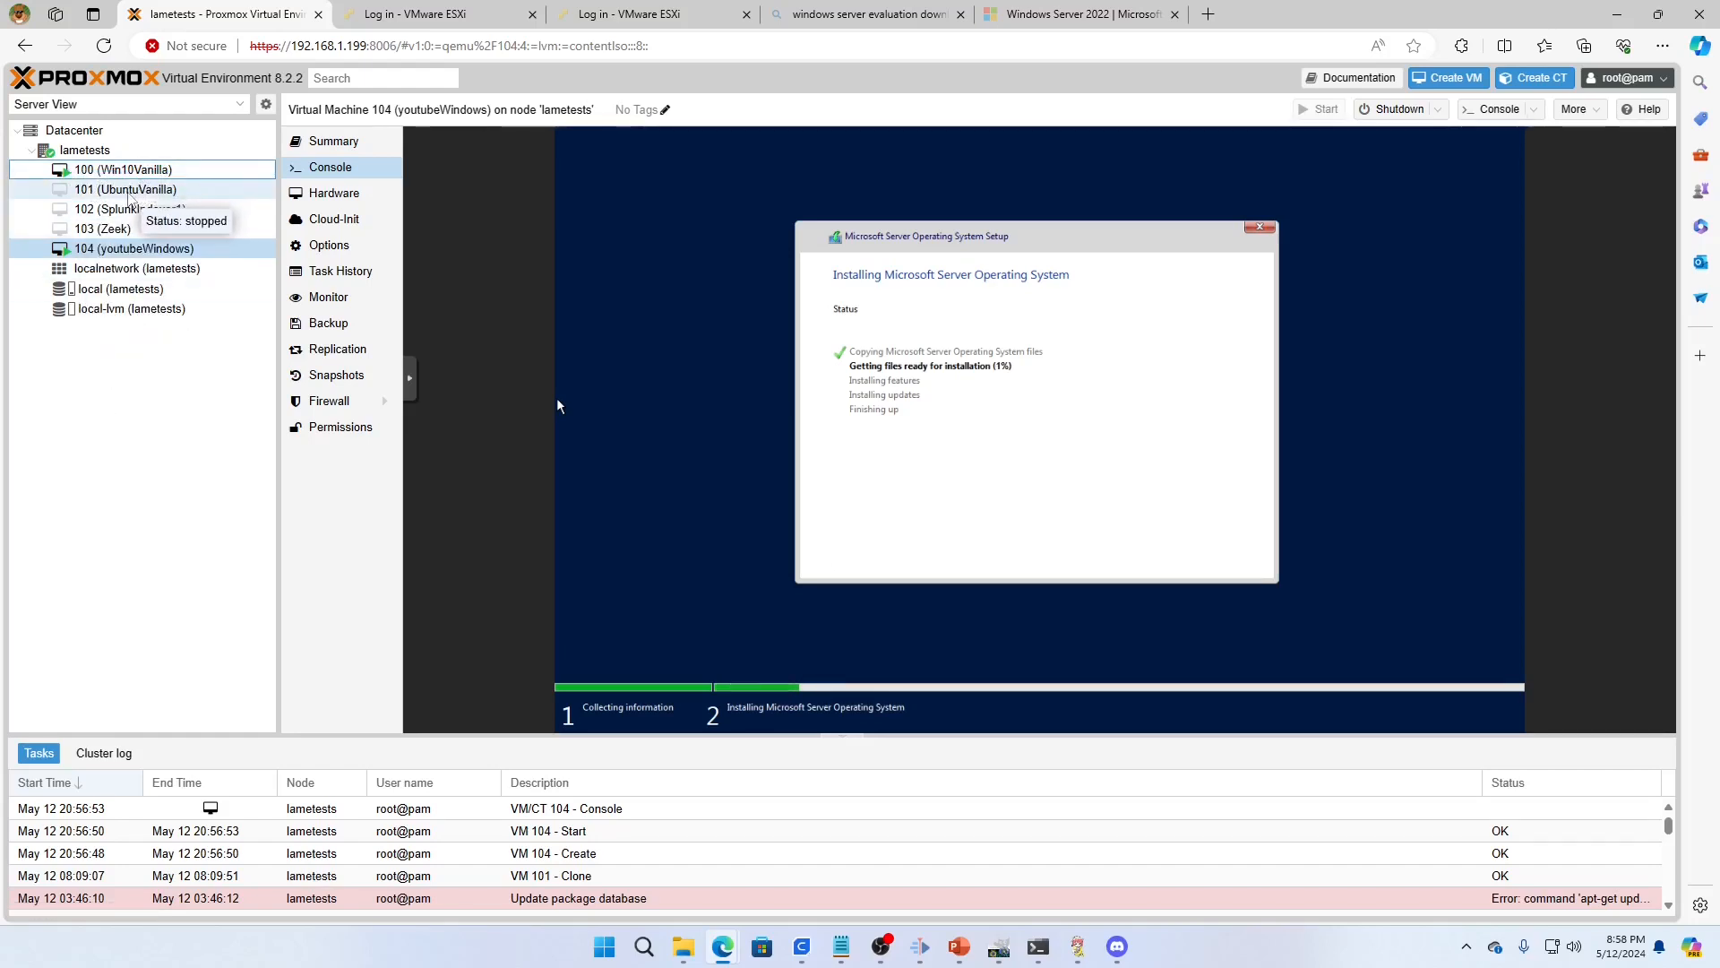
right_click(88, 175)
click(87, 188)
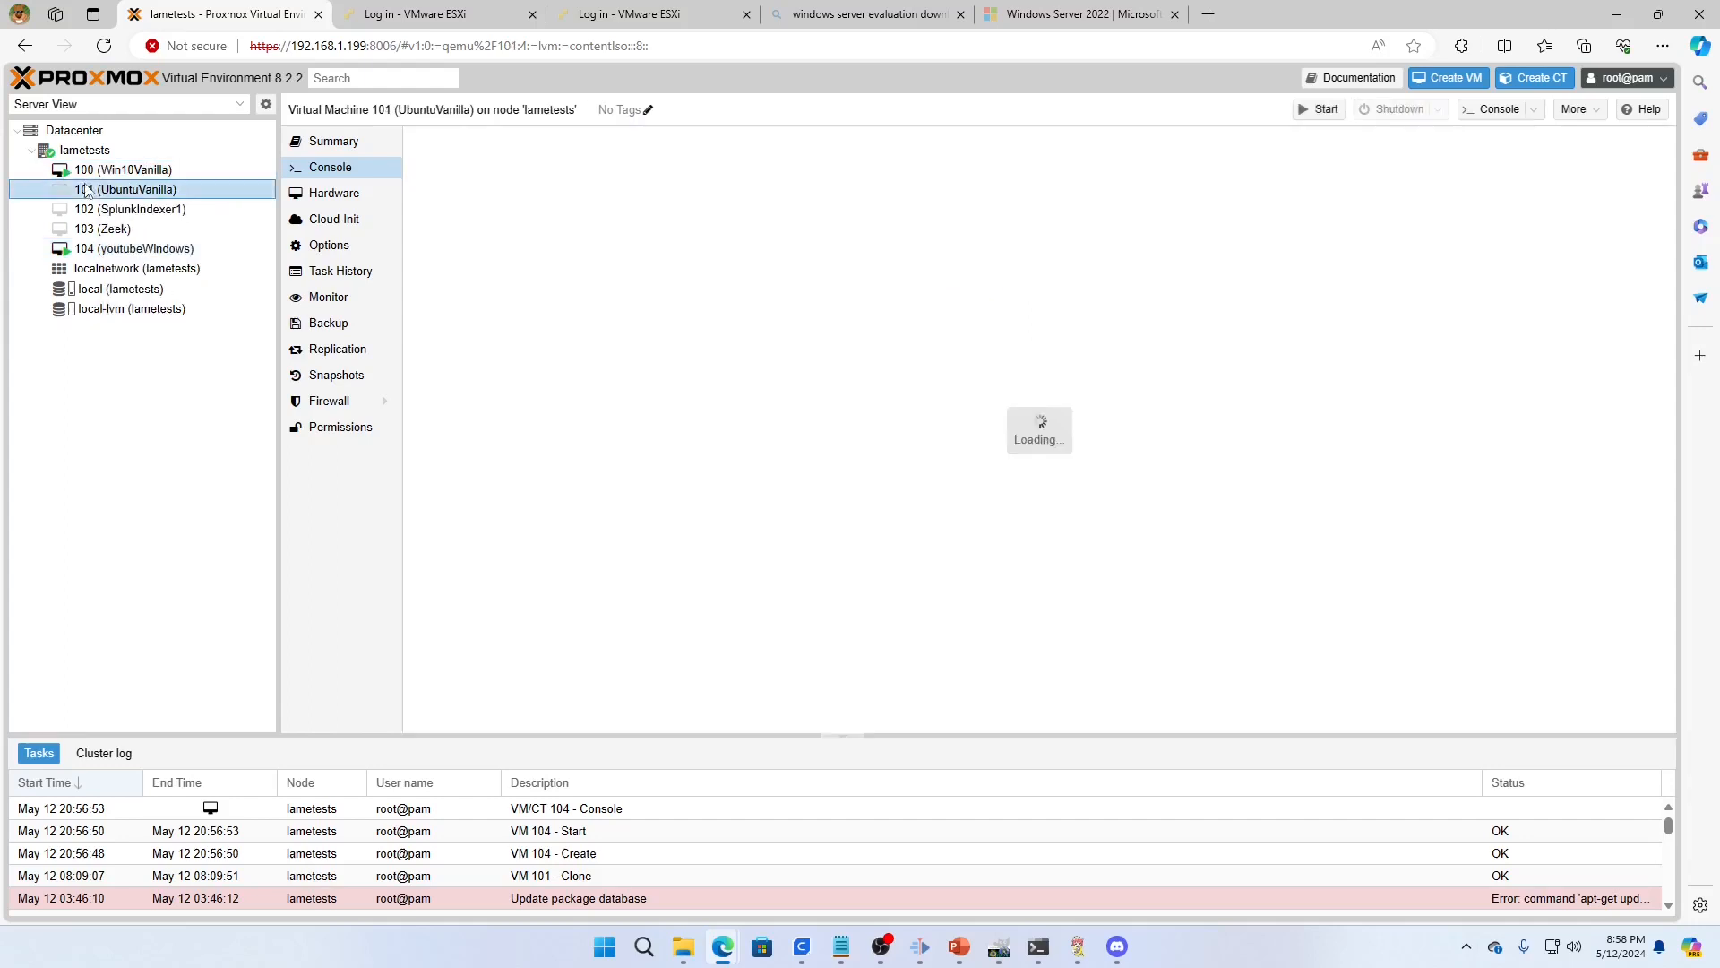
right_click(87, 191)
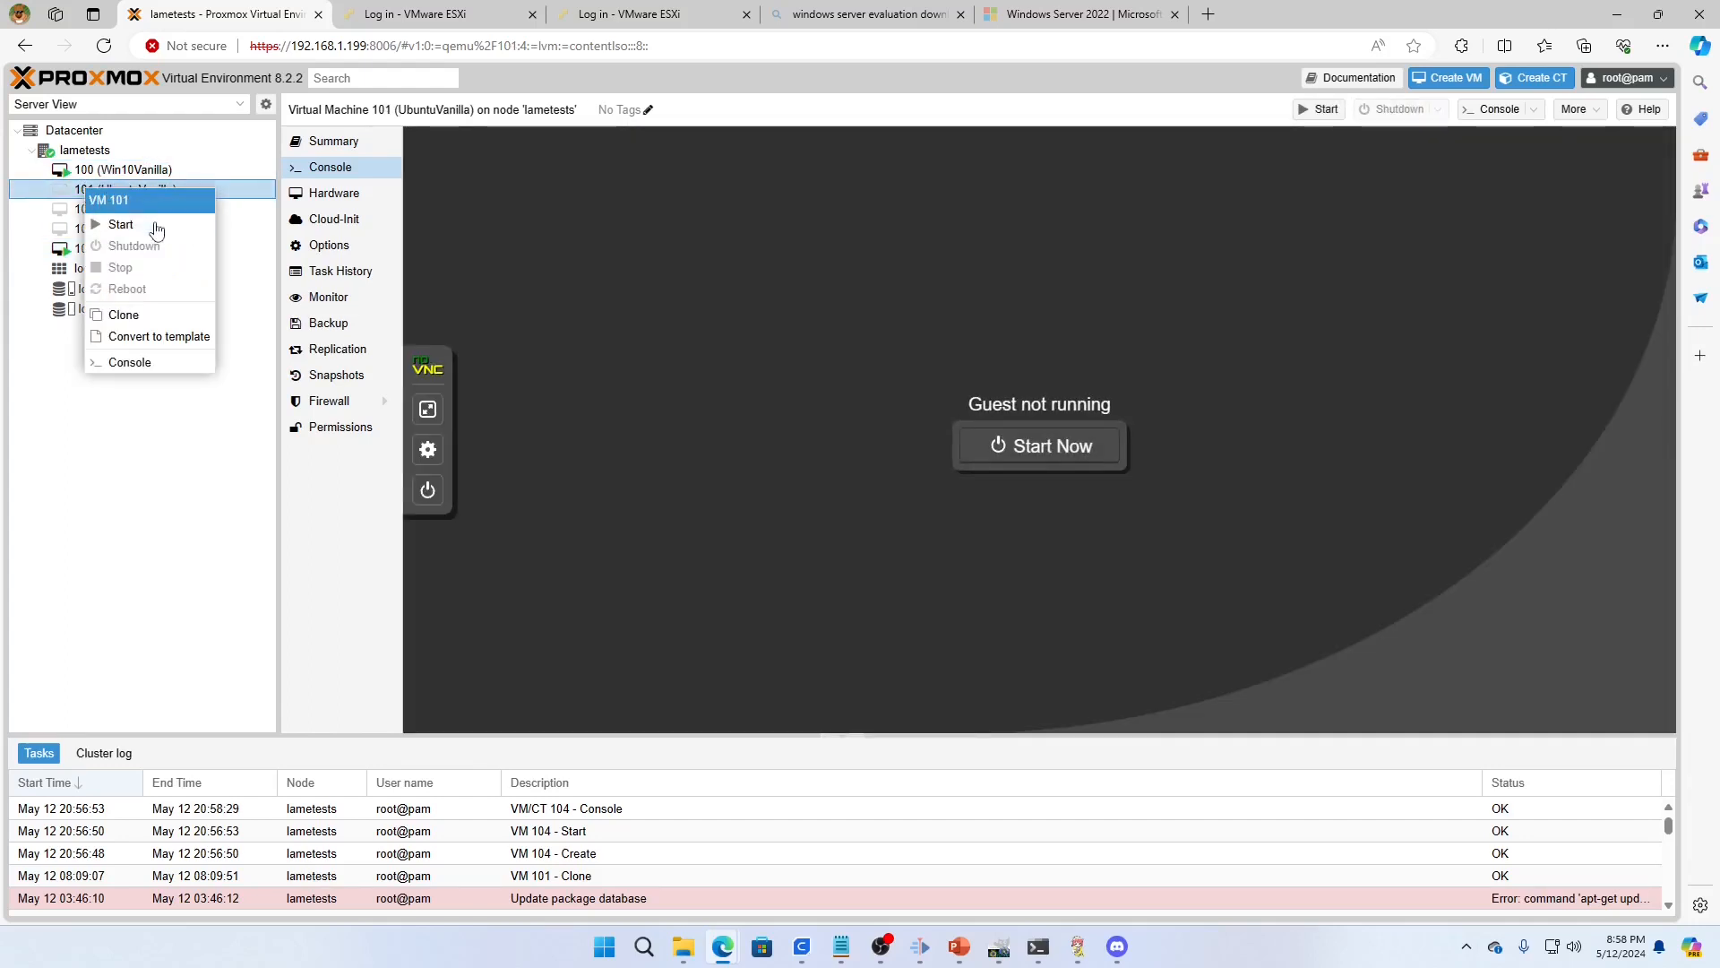
click(123, 170)
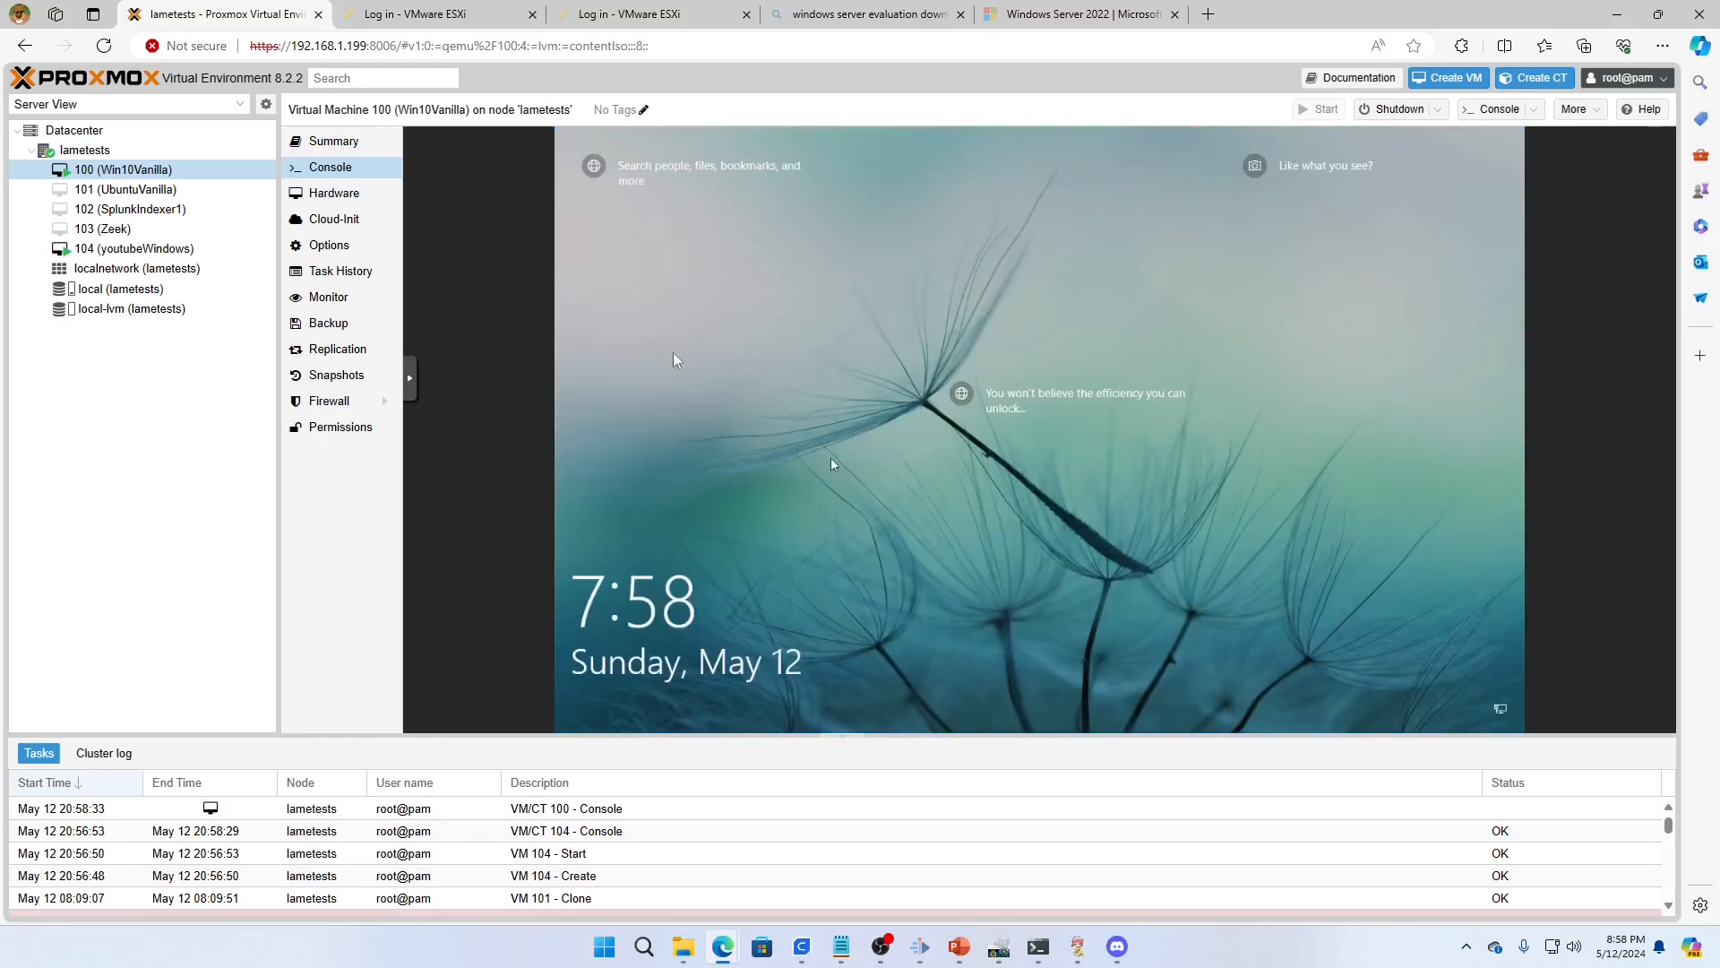
Step: Begin a clone of virtual machine 101 (UbuntuVanilla) and name it SplunkIndexer2
click(115, 188)
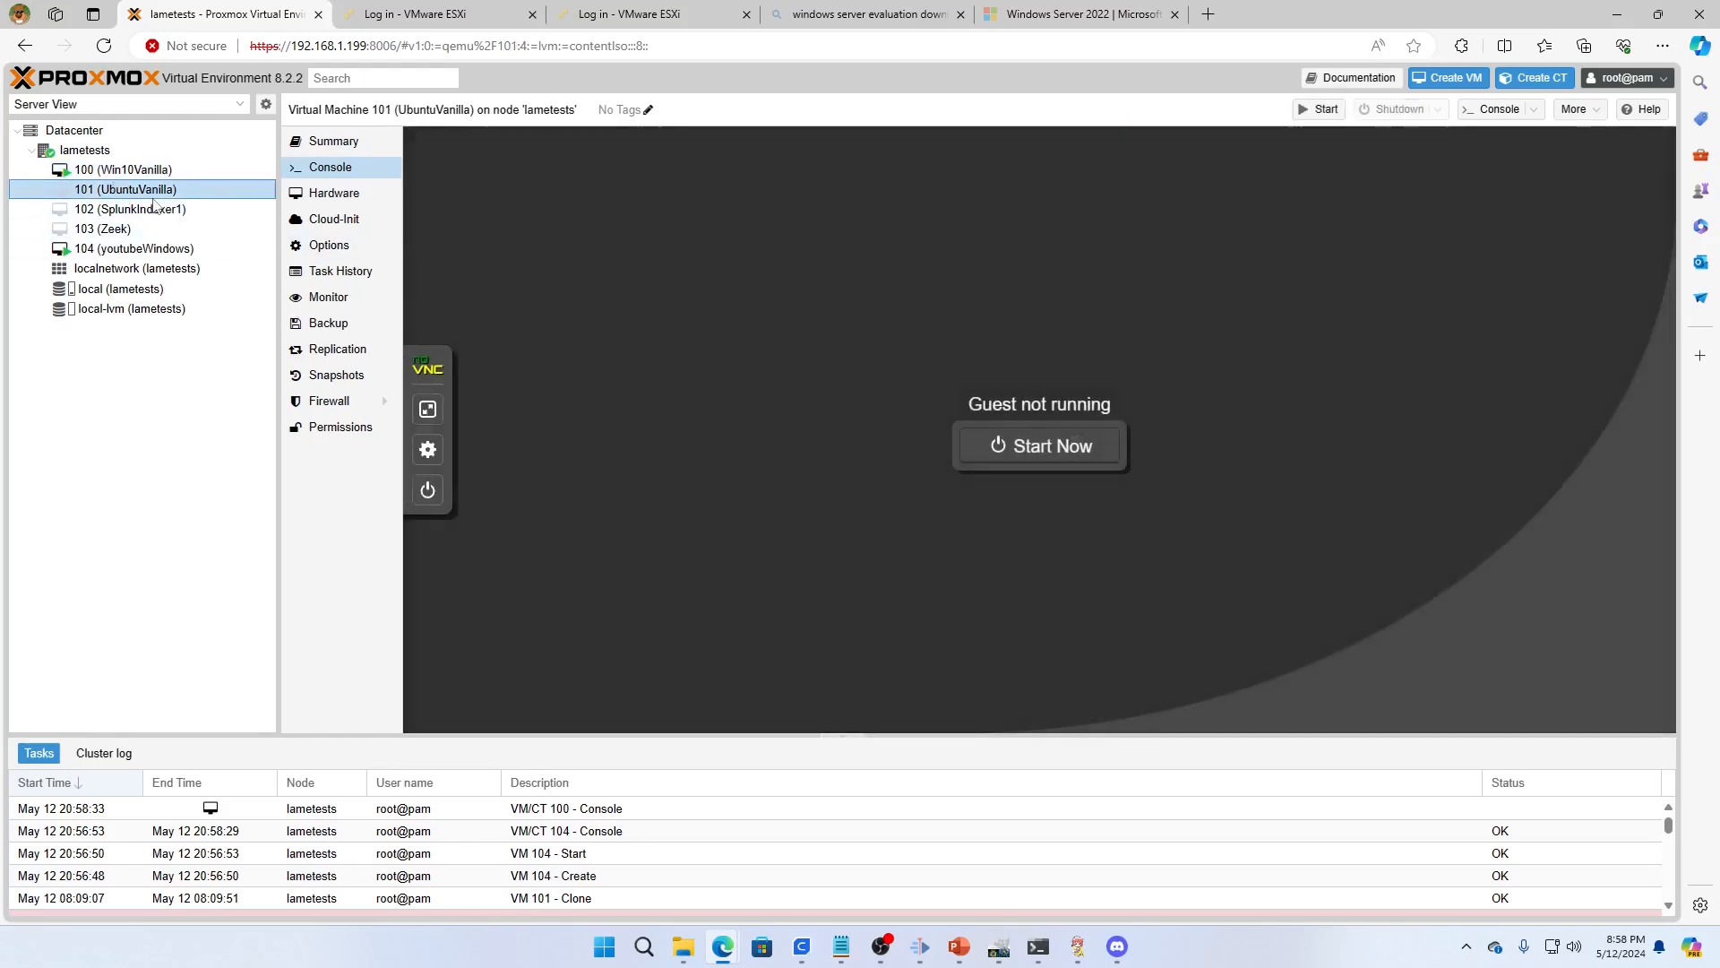
right_click(138, 192)
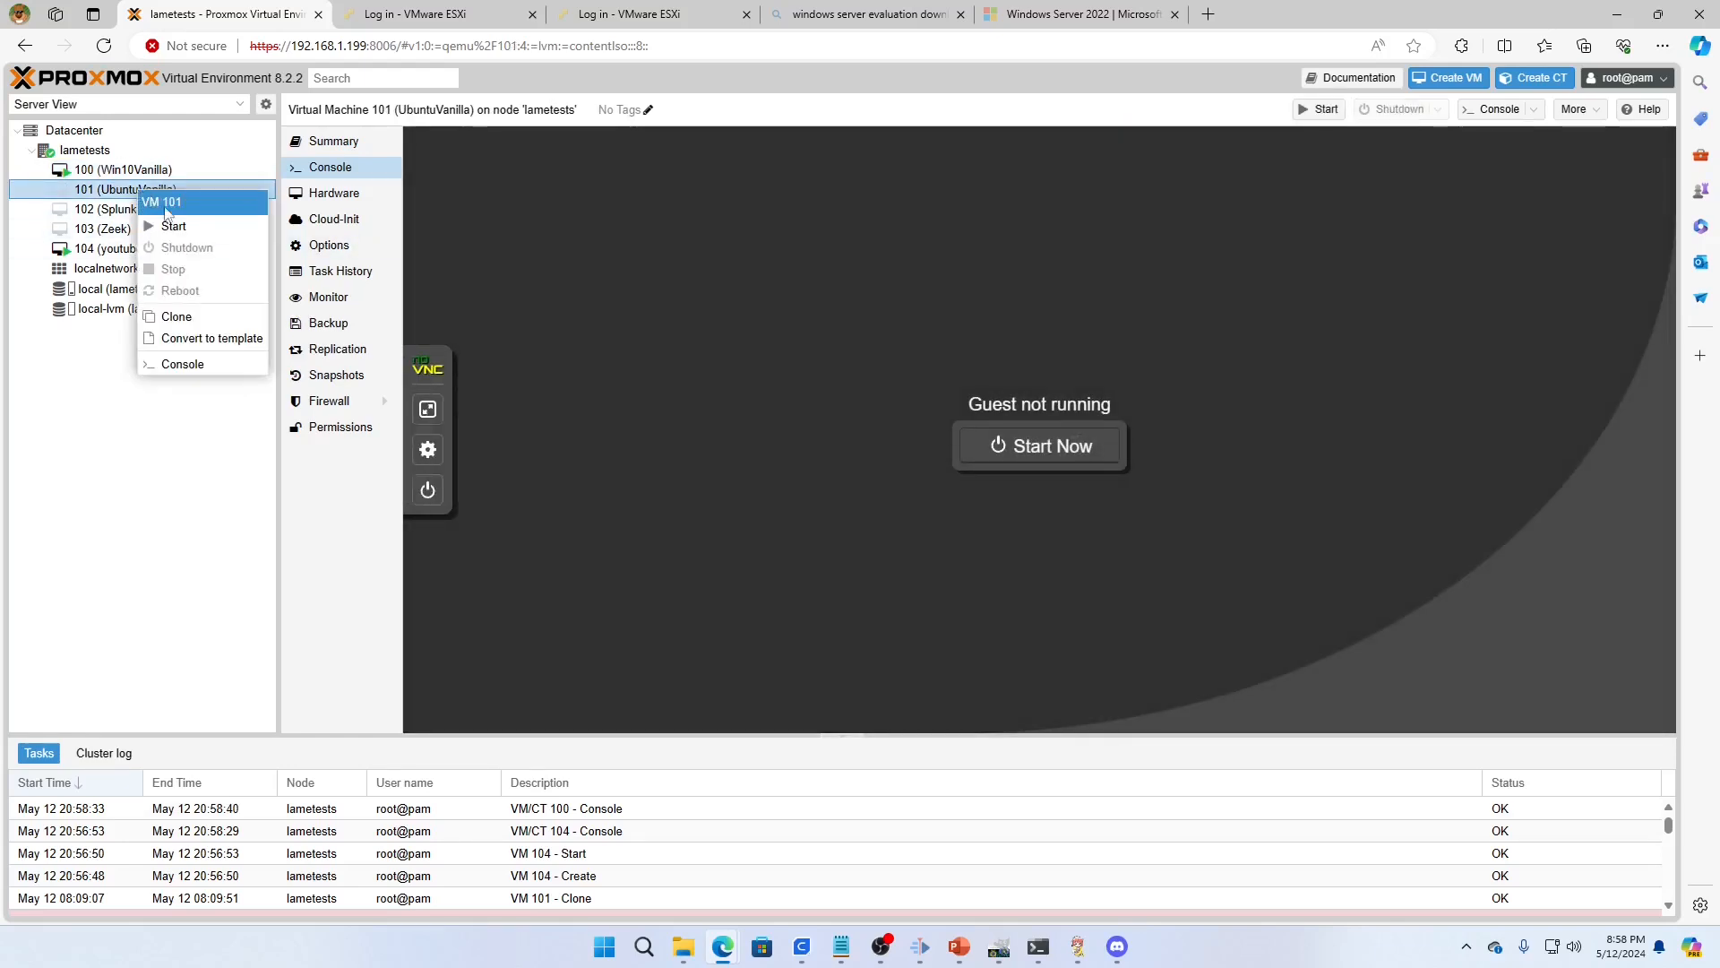
click(176, 317)
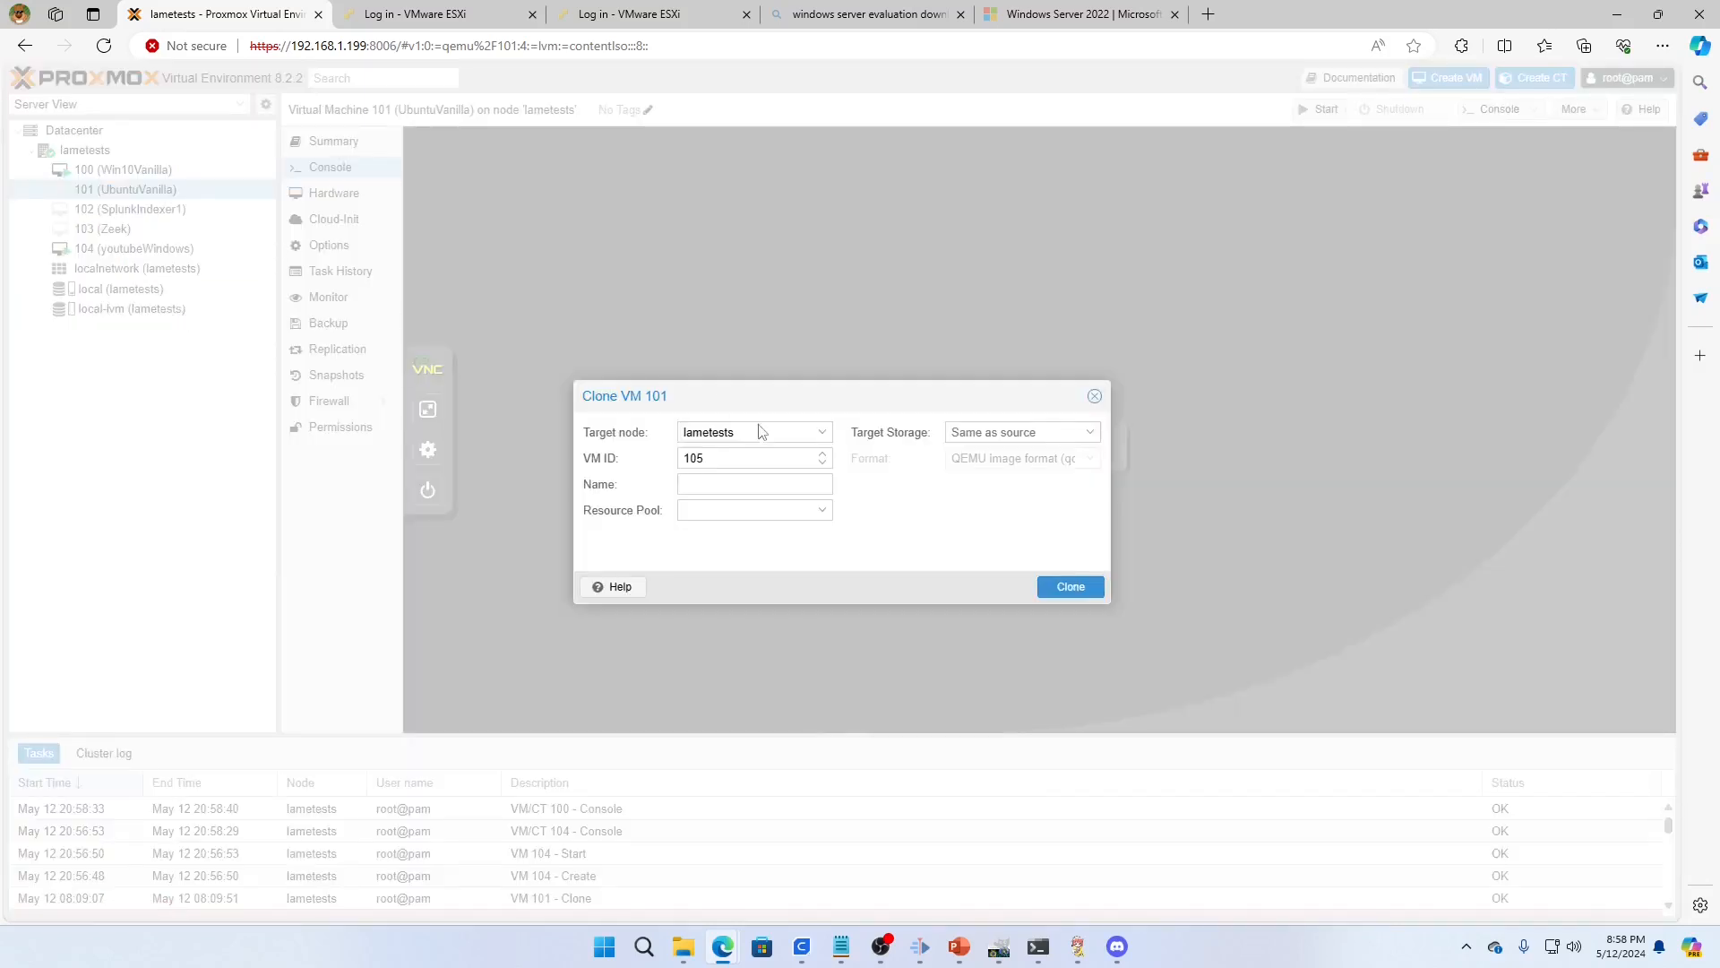
click(729, 512)
click(730, 484)
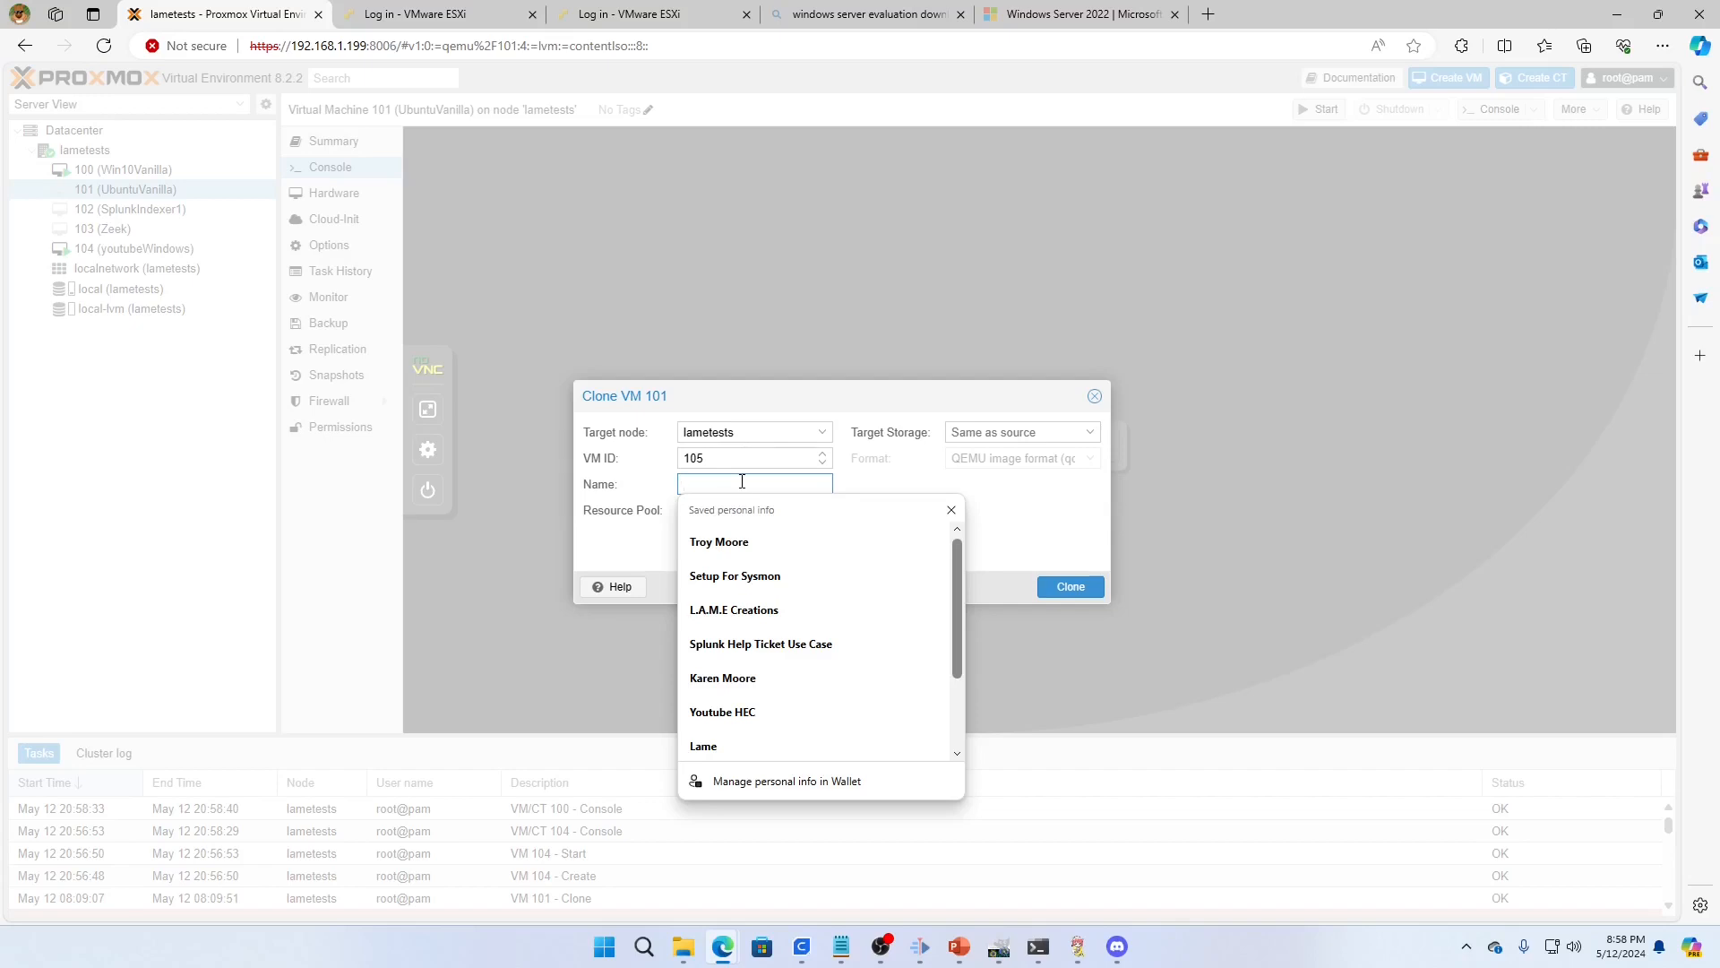
text(Splunk)
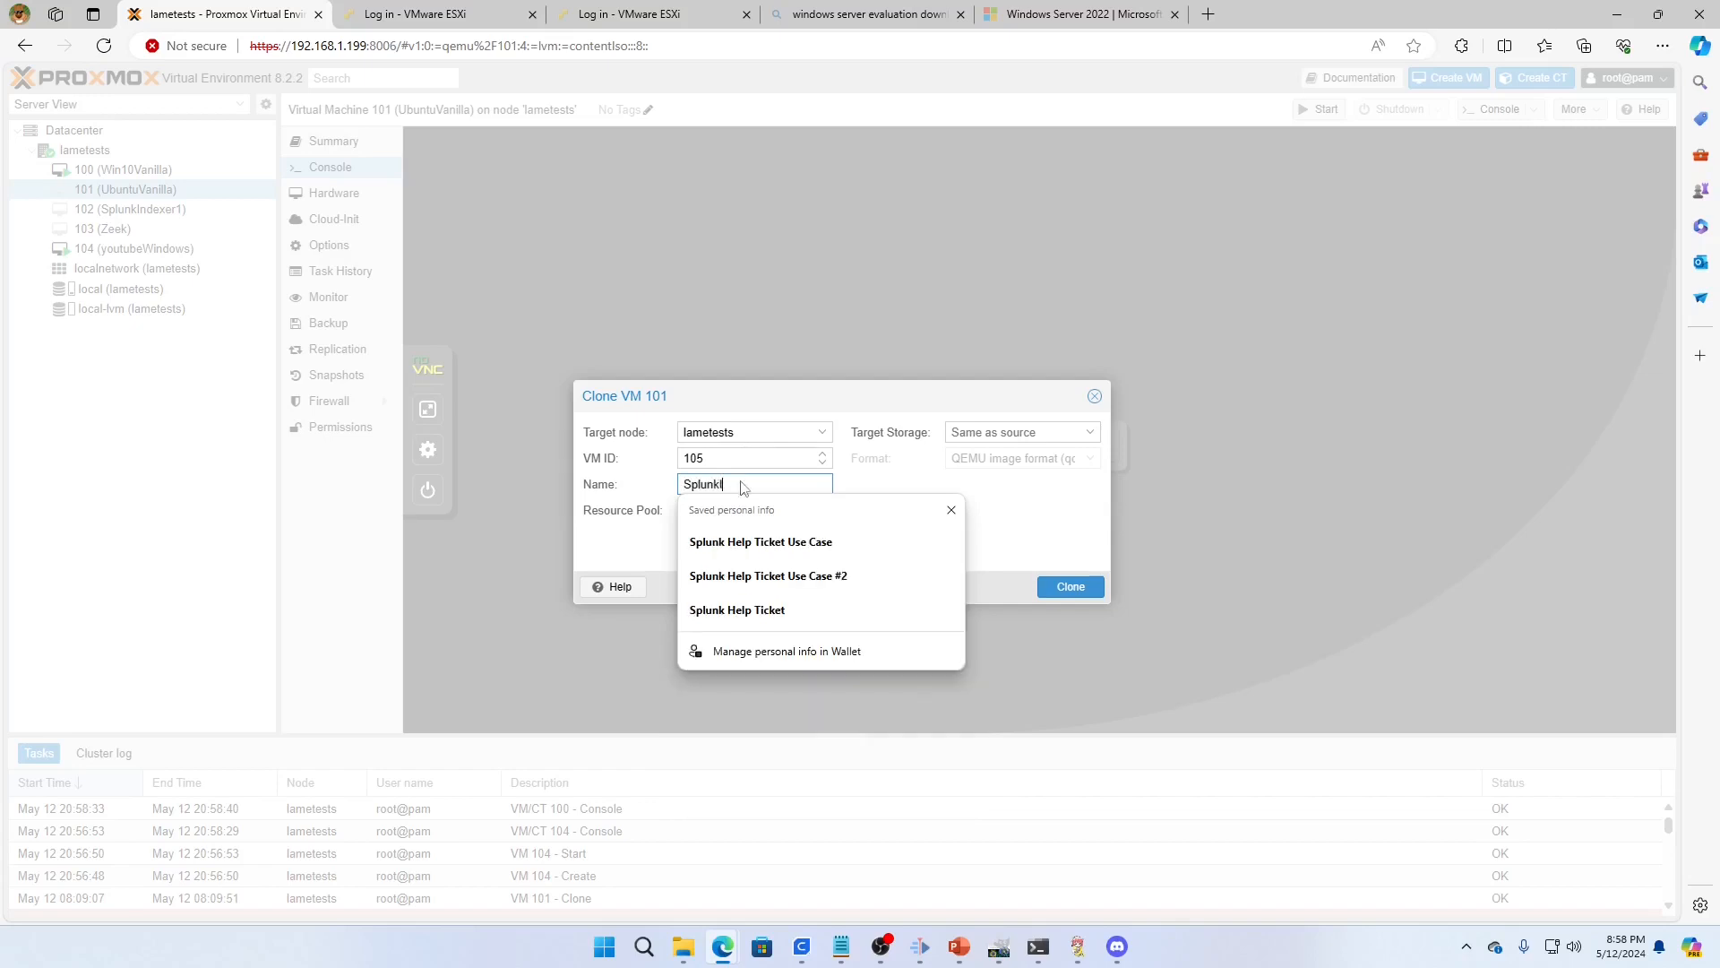
text(Indexer2)
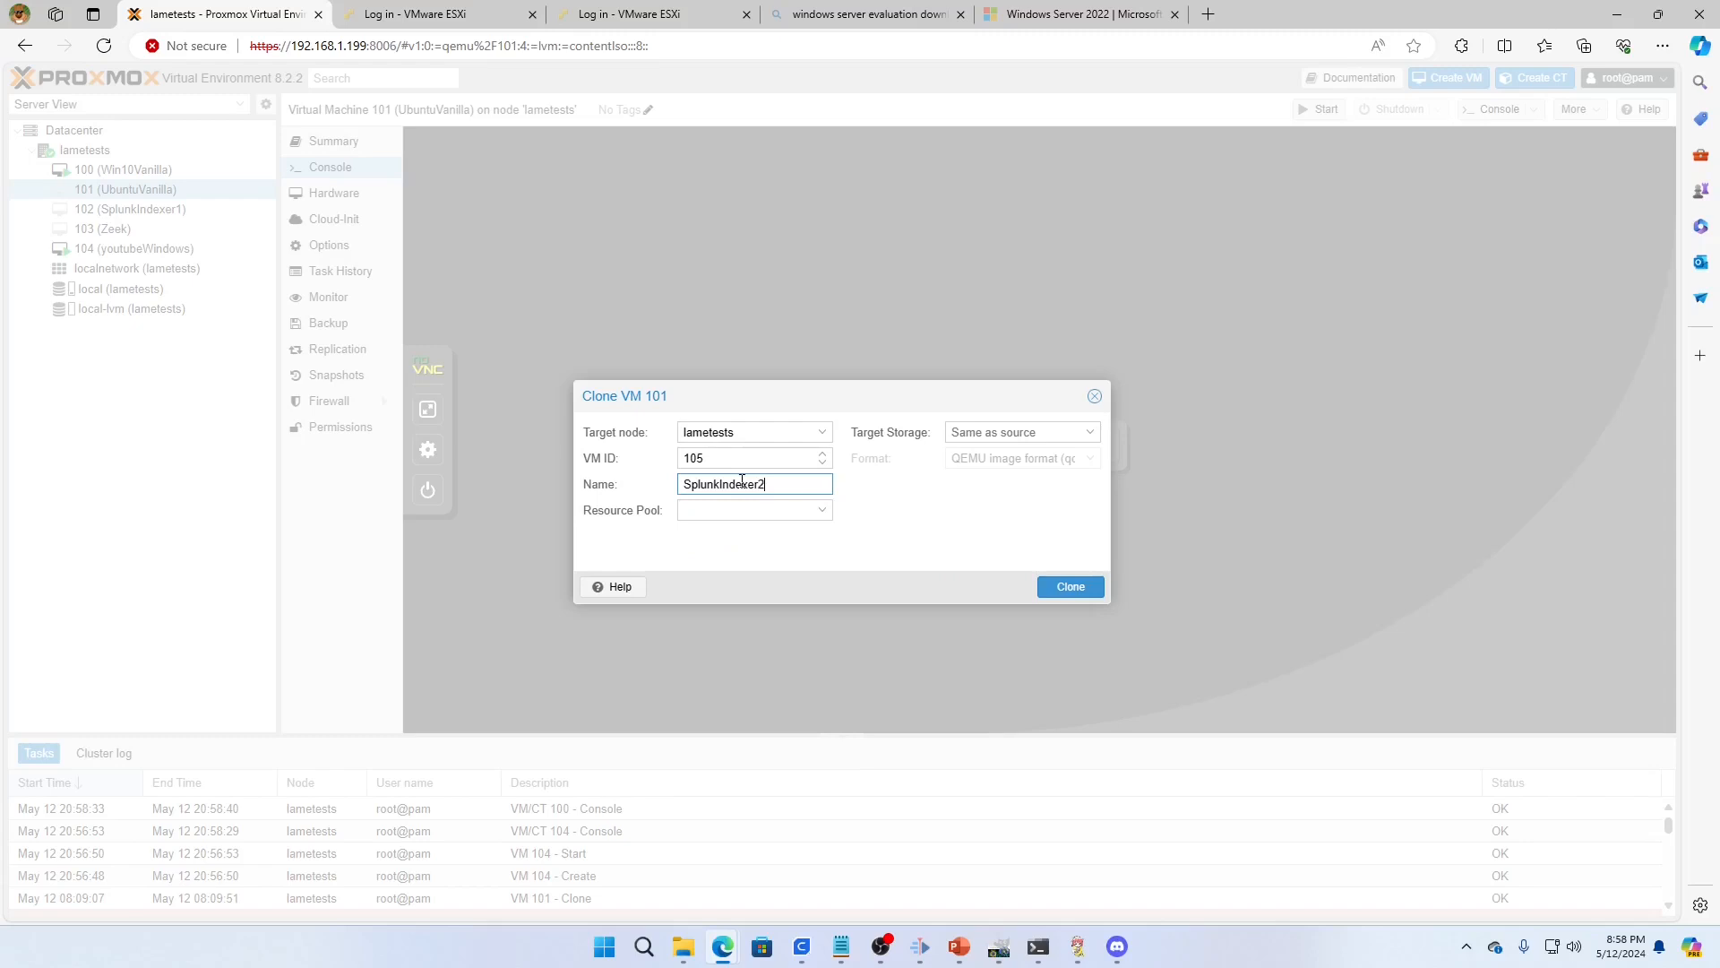
Step: Leave the clone's resource pool empty, set its target storage to local-lvm, and start cloning
click(812, 509)
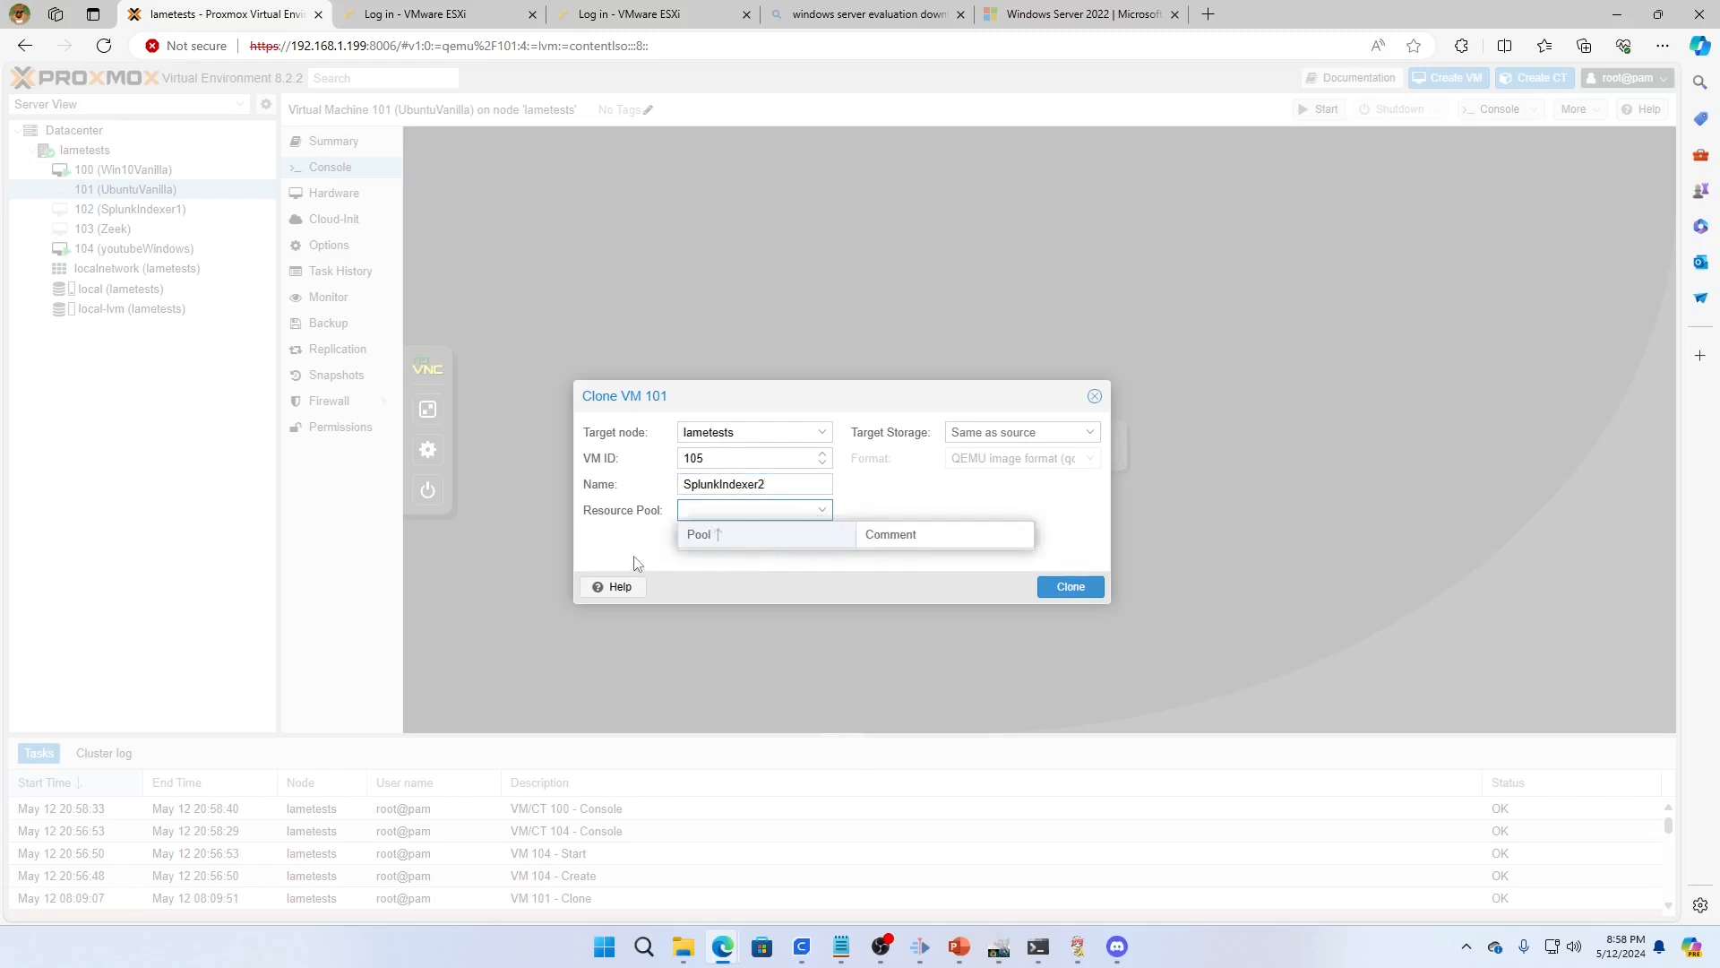
click(727, 549)
click(1042, 434)
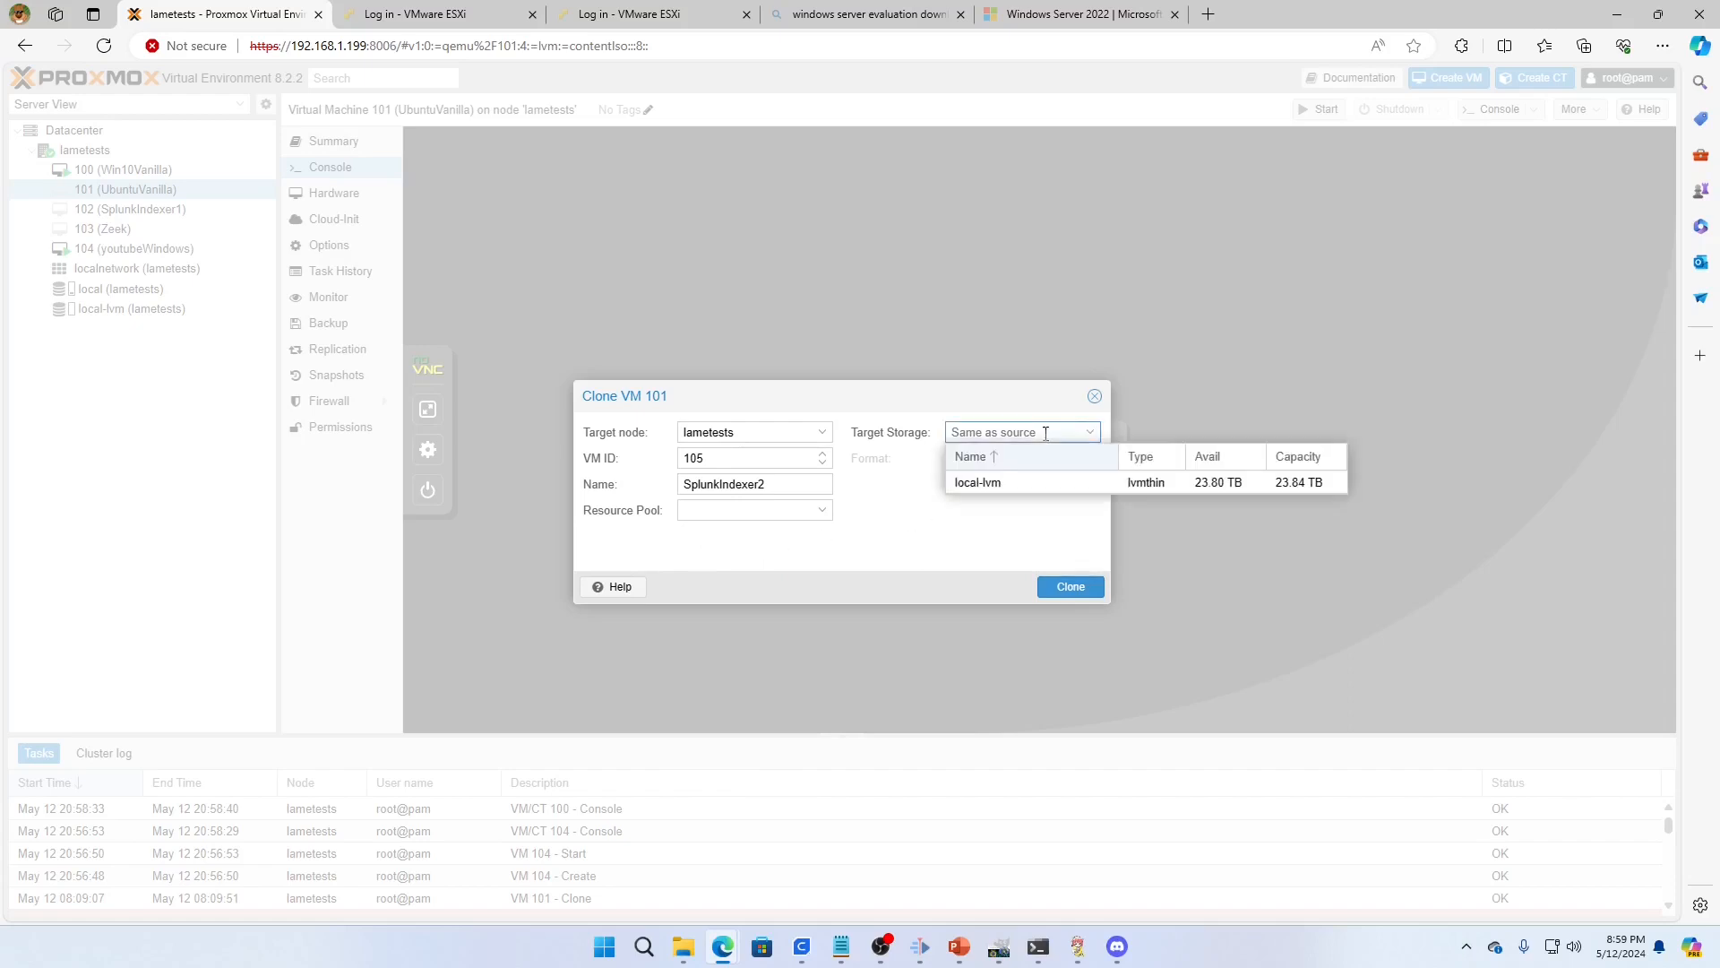
click(985, 483)
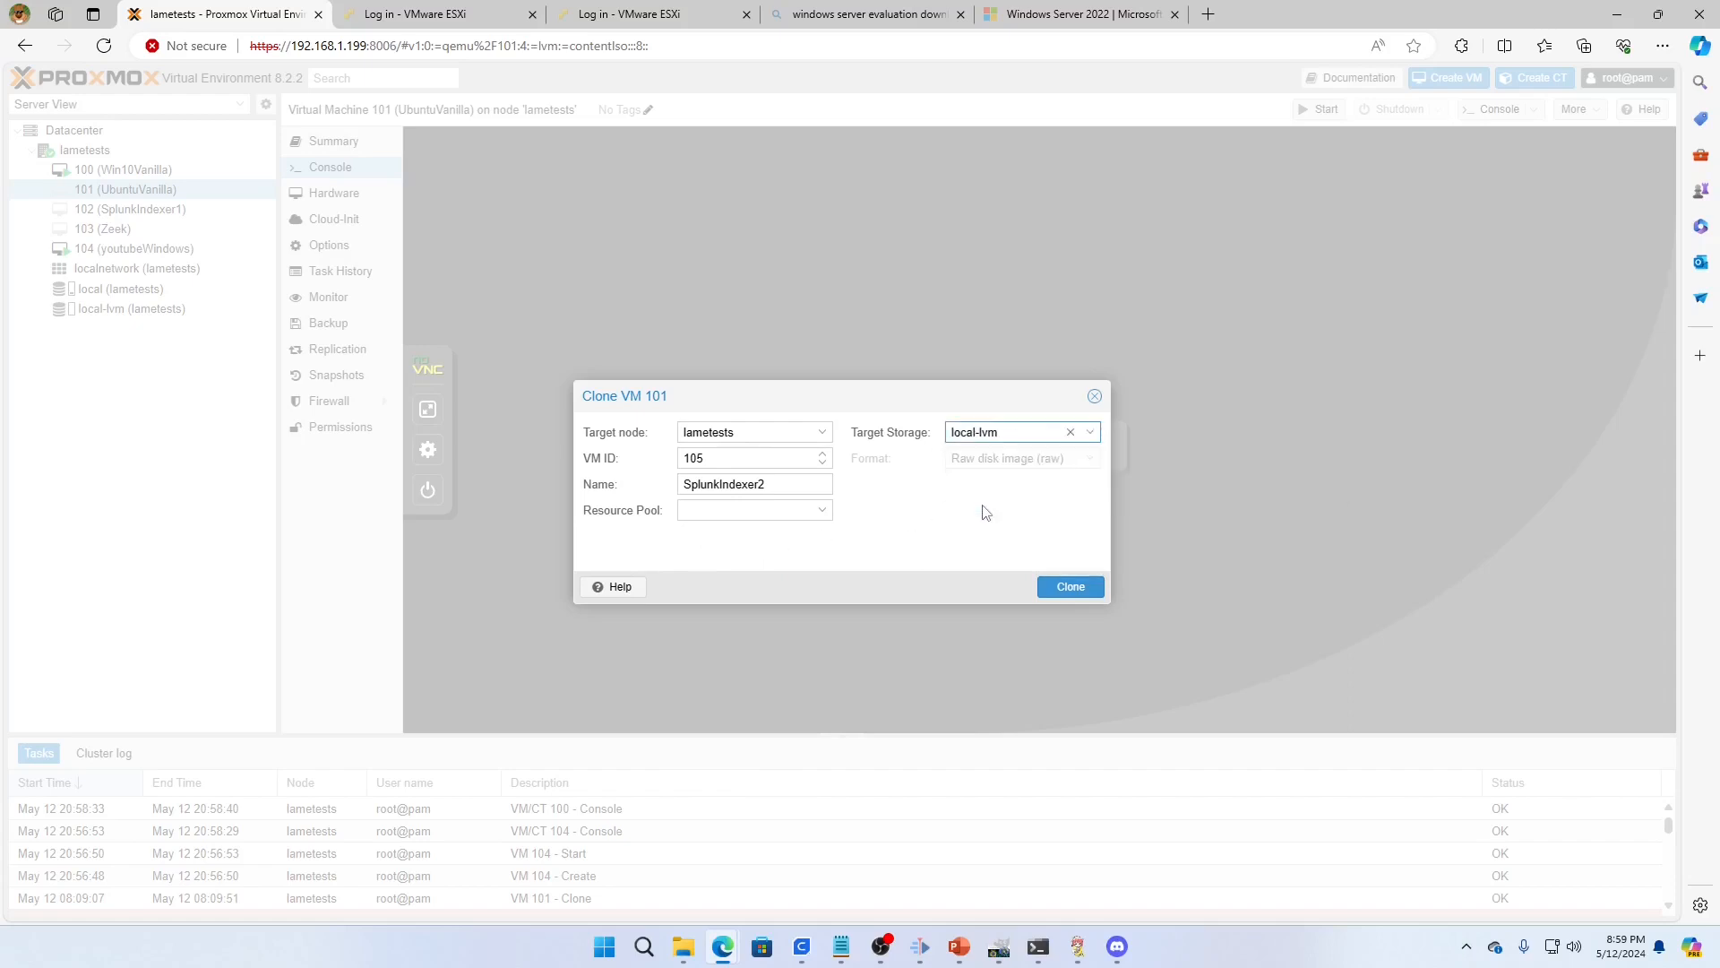
click(1066, 588)
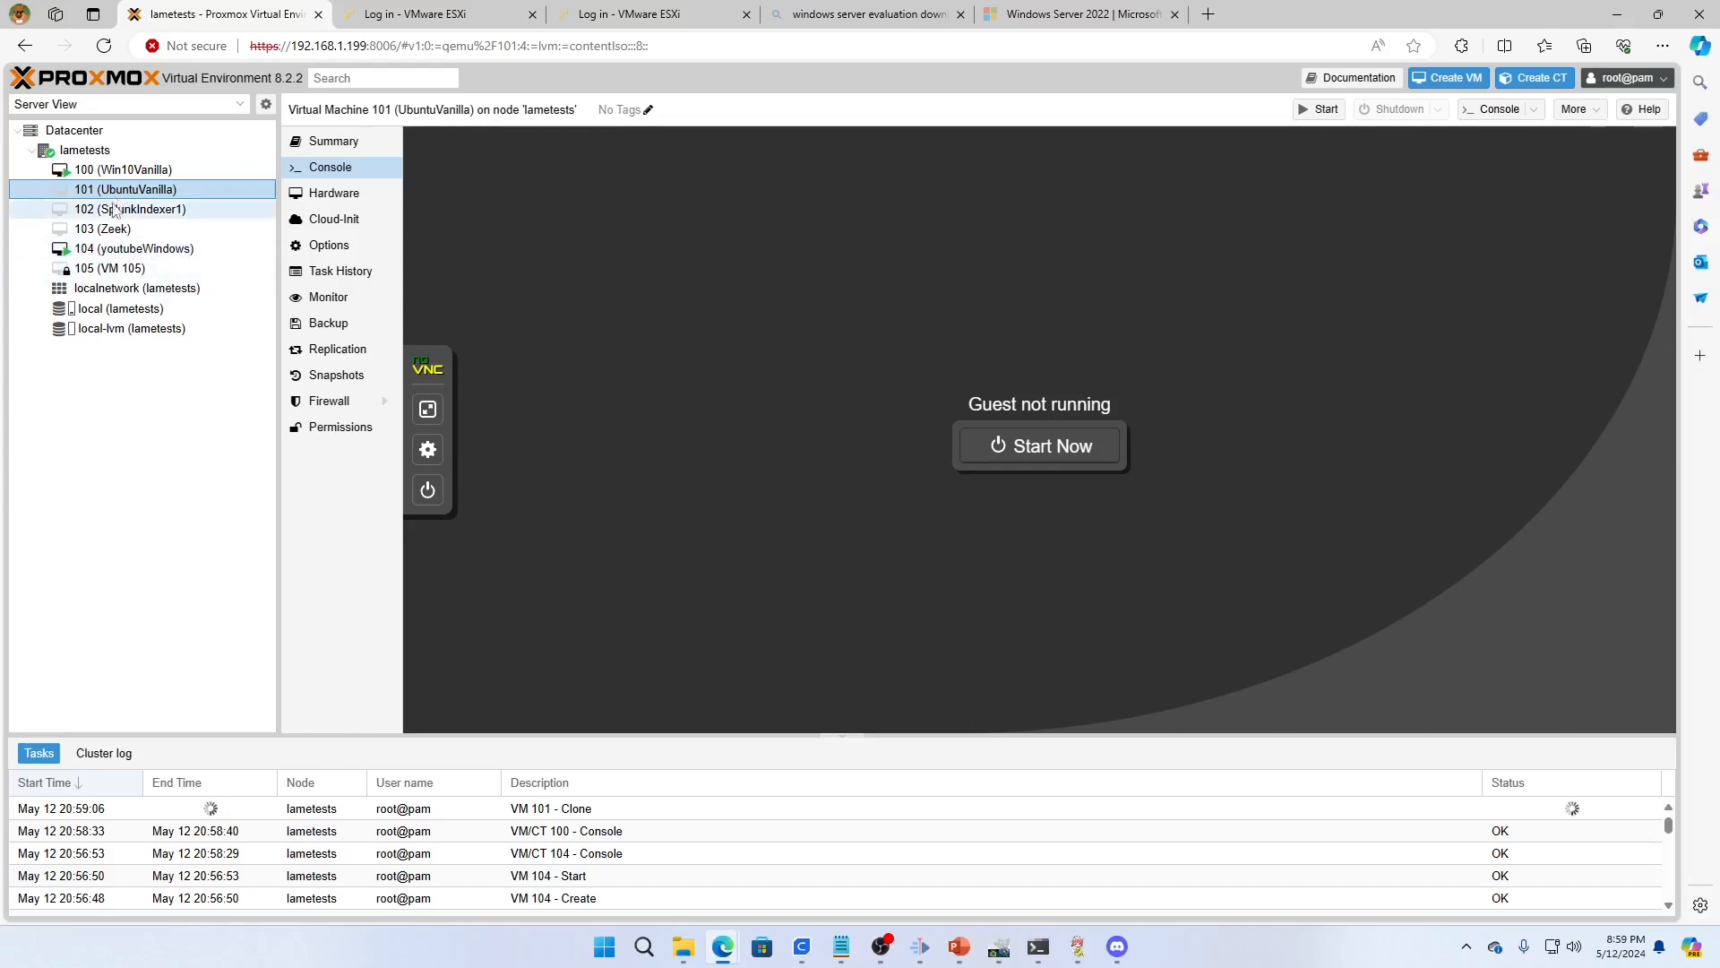
Step: Check the installation on virtual machine 104 in a separate noVNC window, close that window, and view the available console types
click(95, 252)
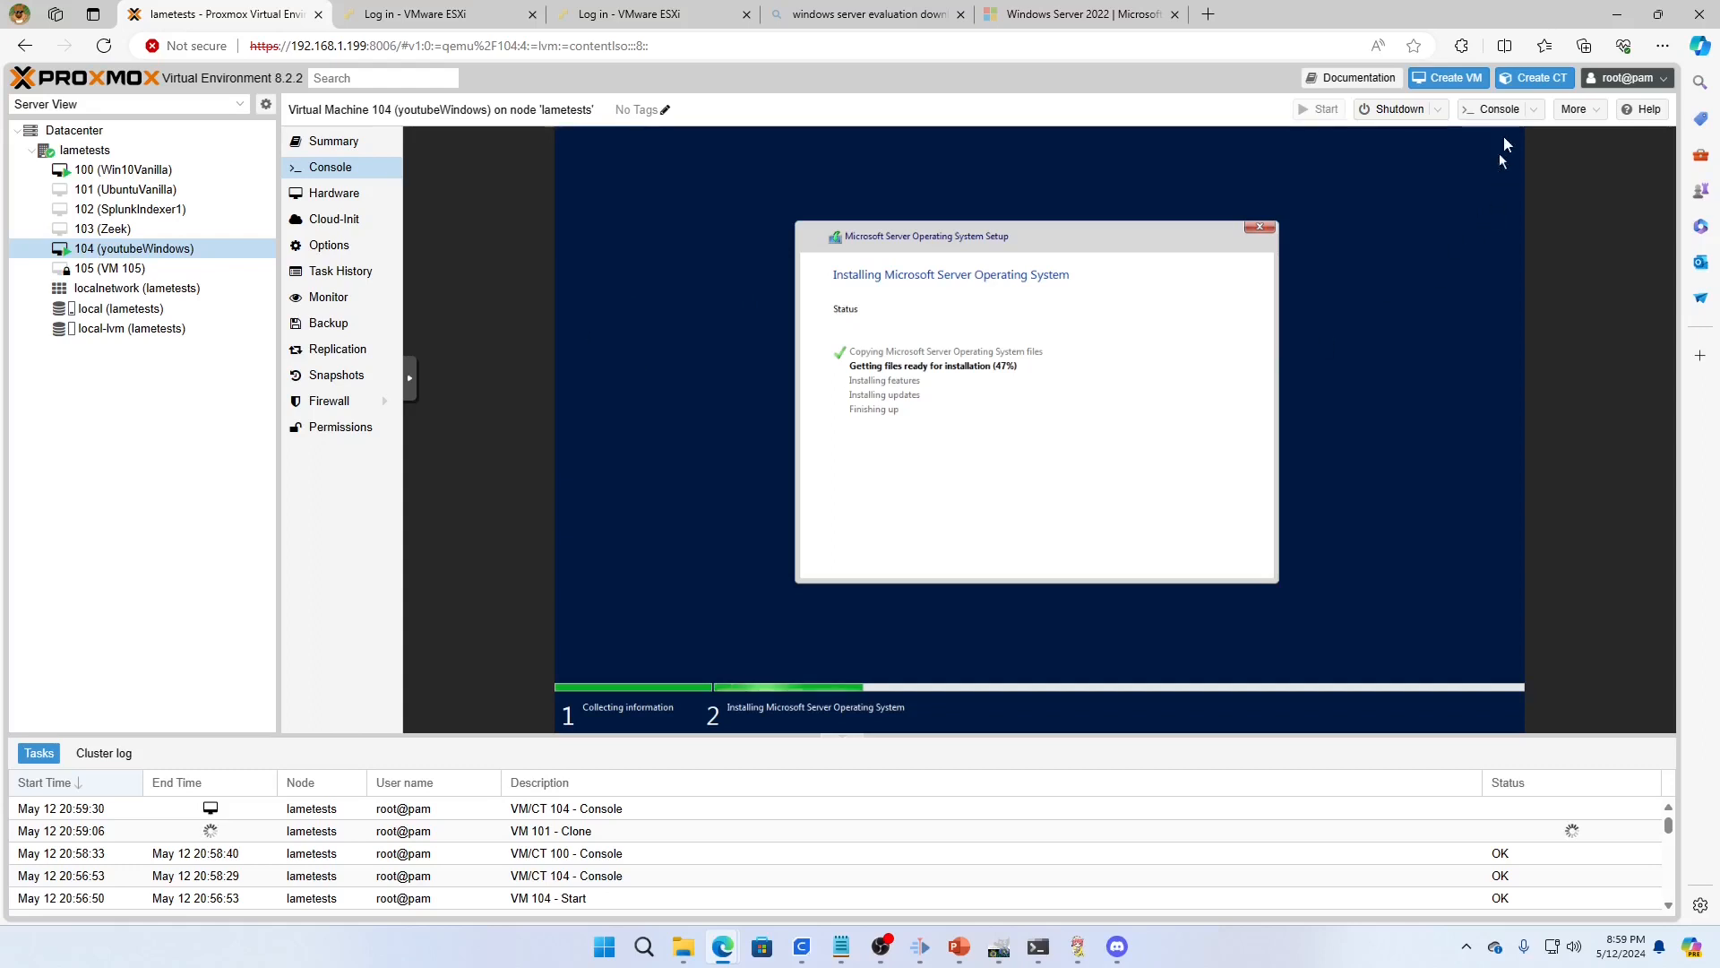
click(1535, 111)
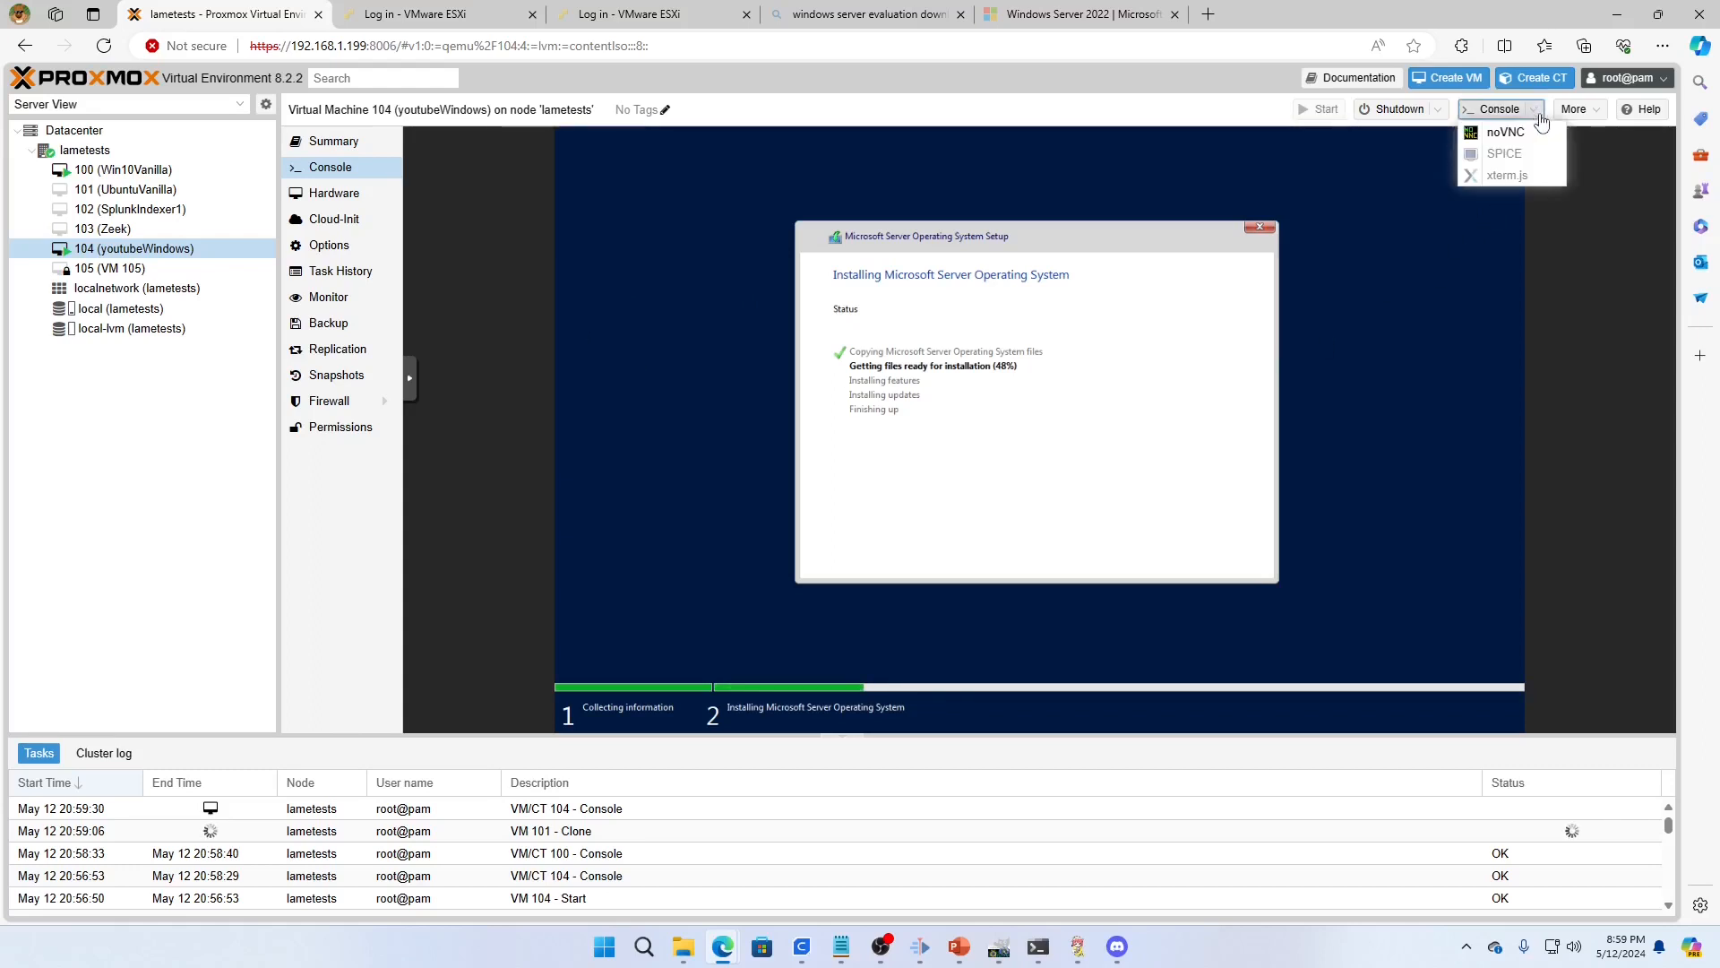
click(1525, 134)
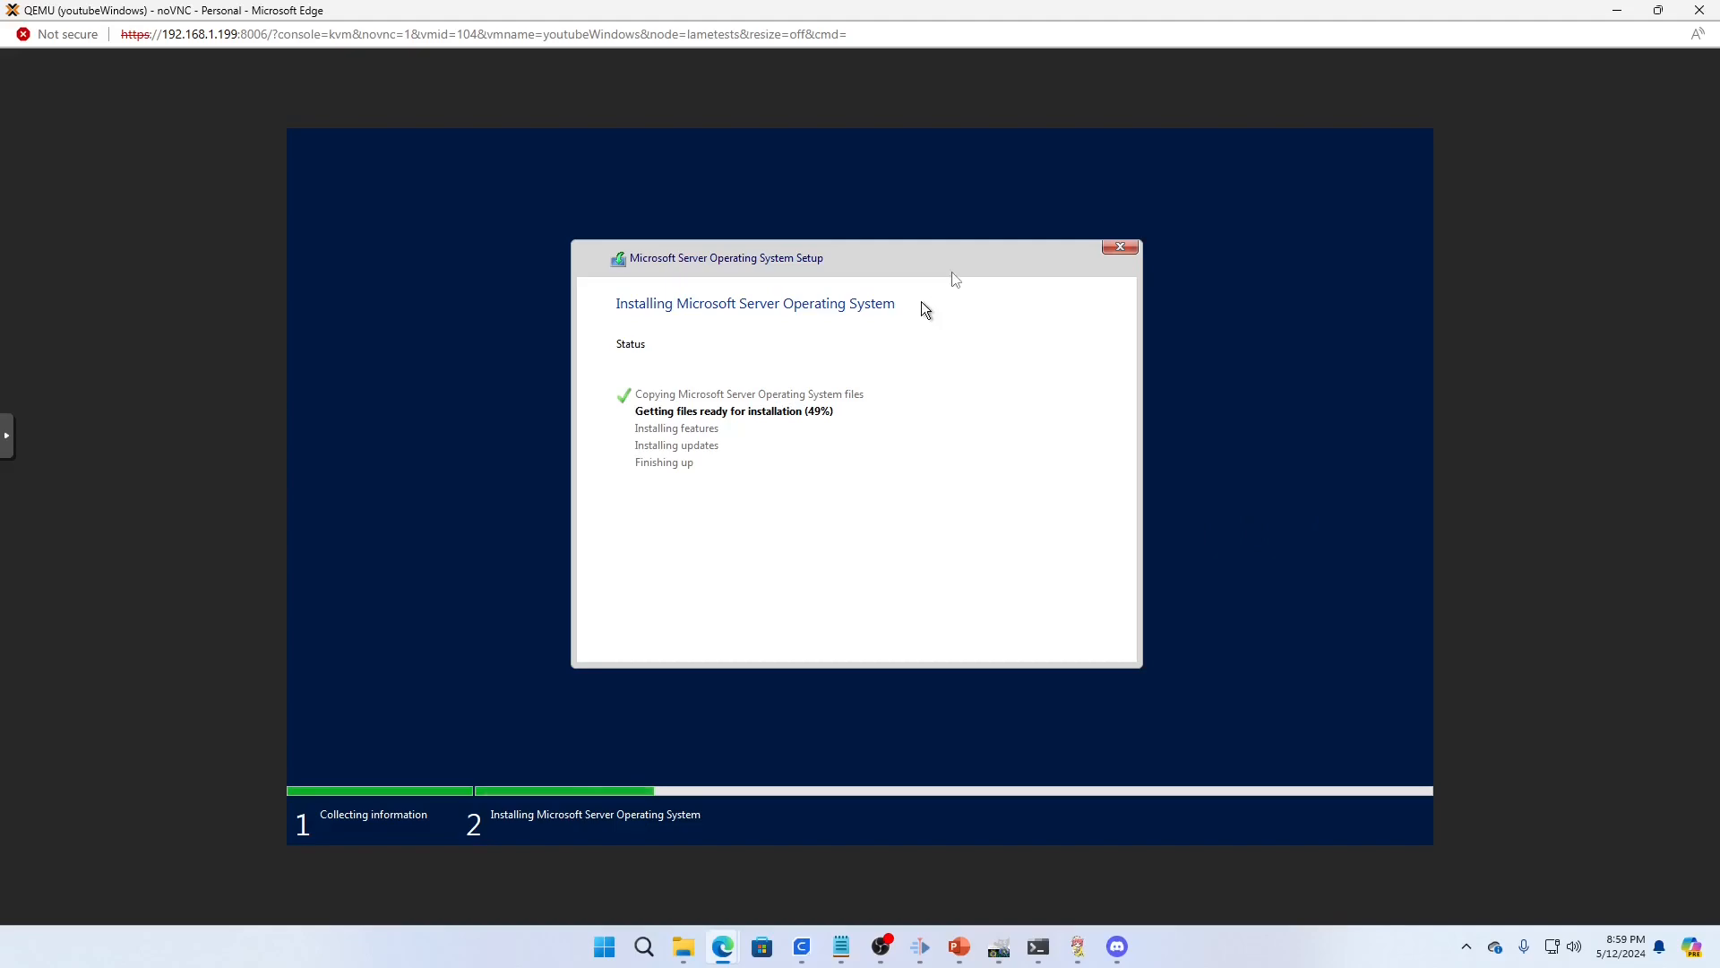
click(1698, 10)
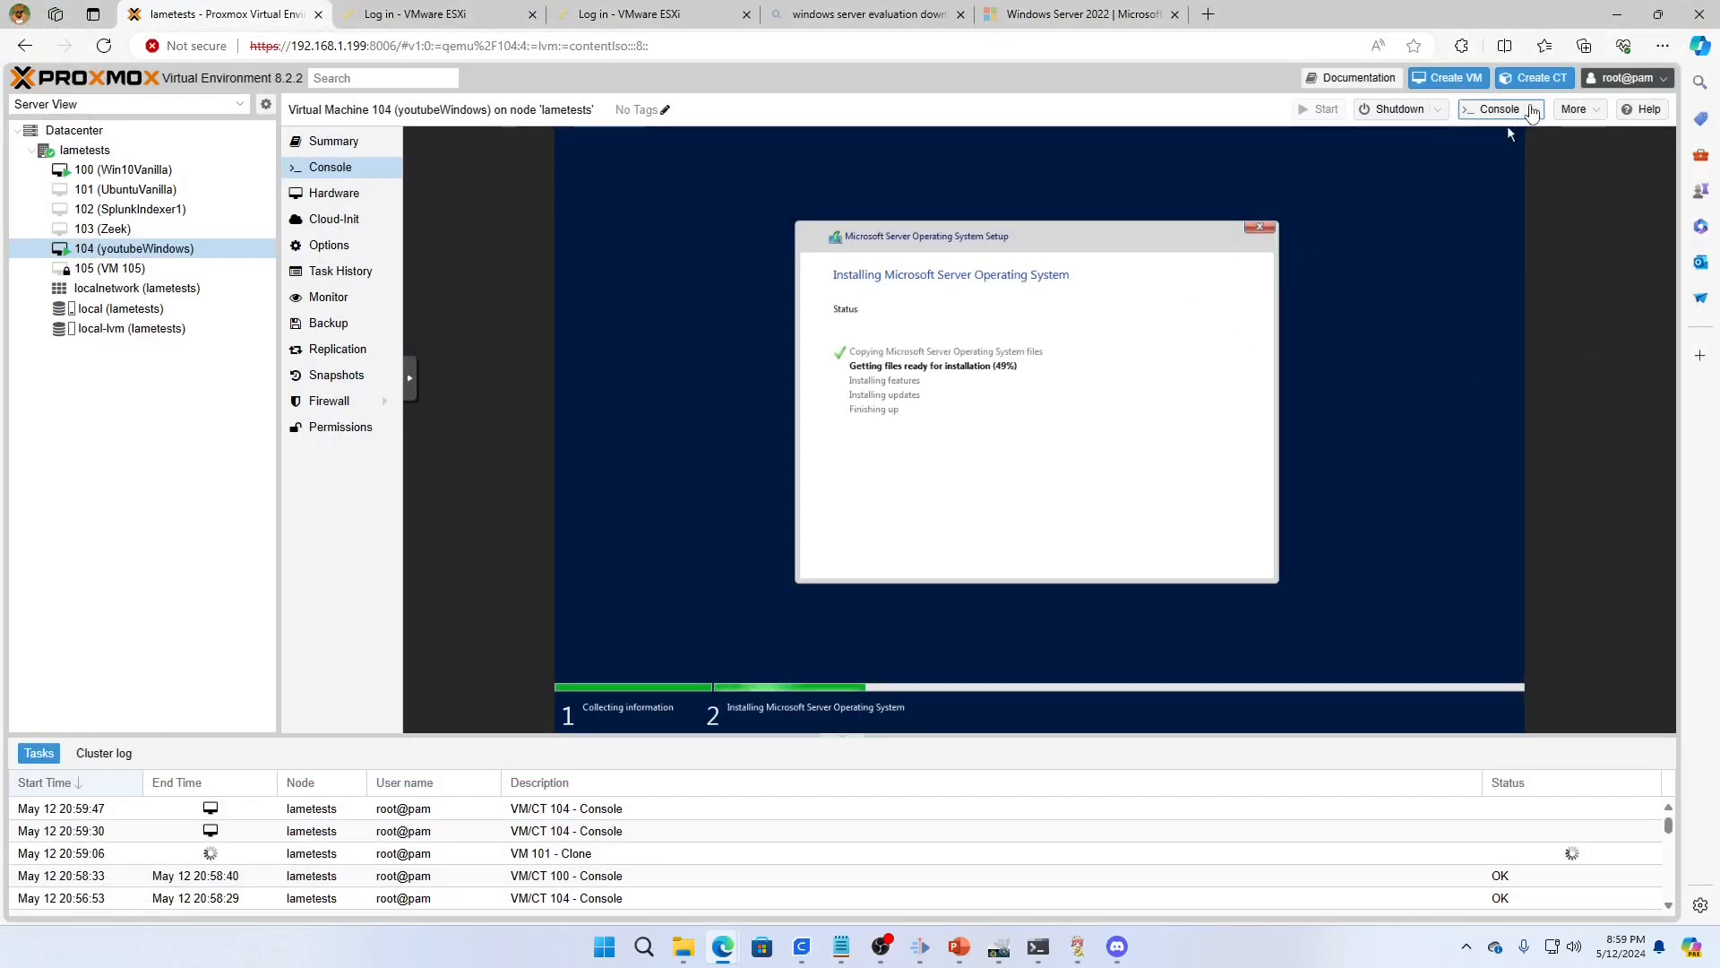
click(1533, 109)
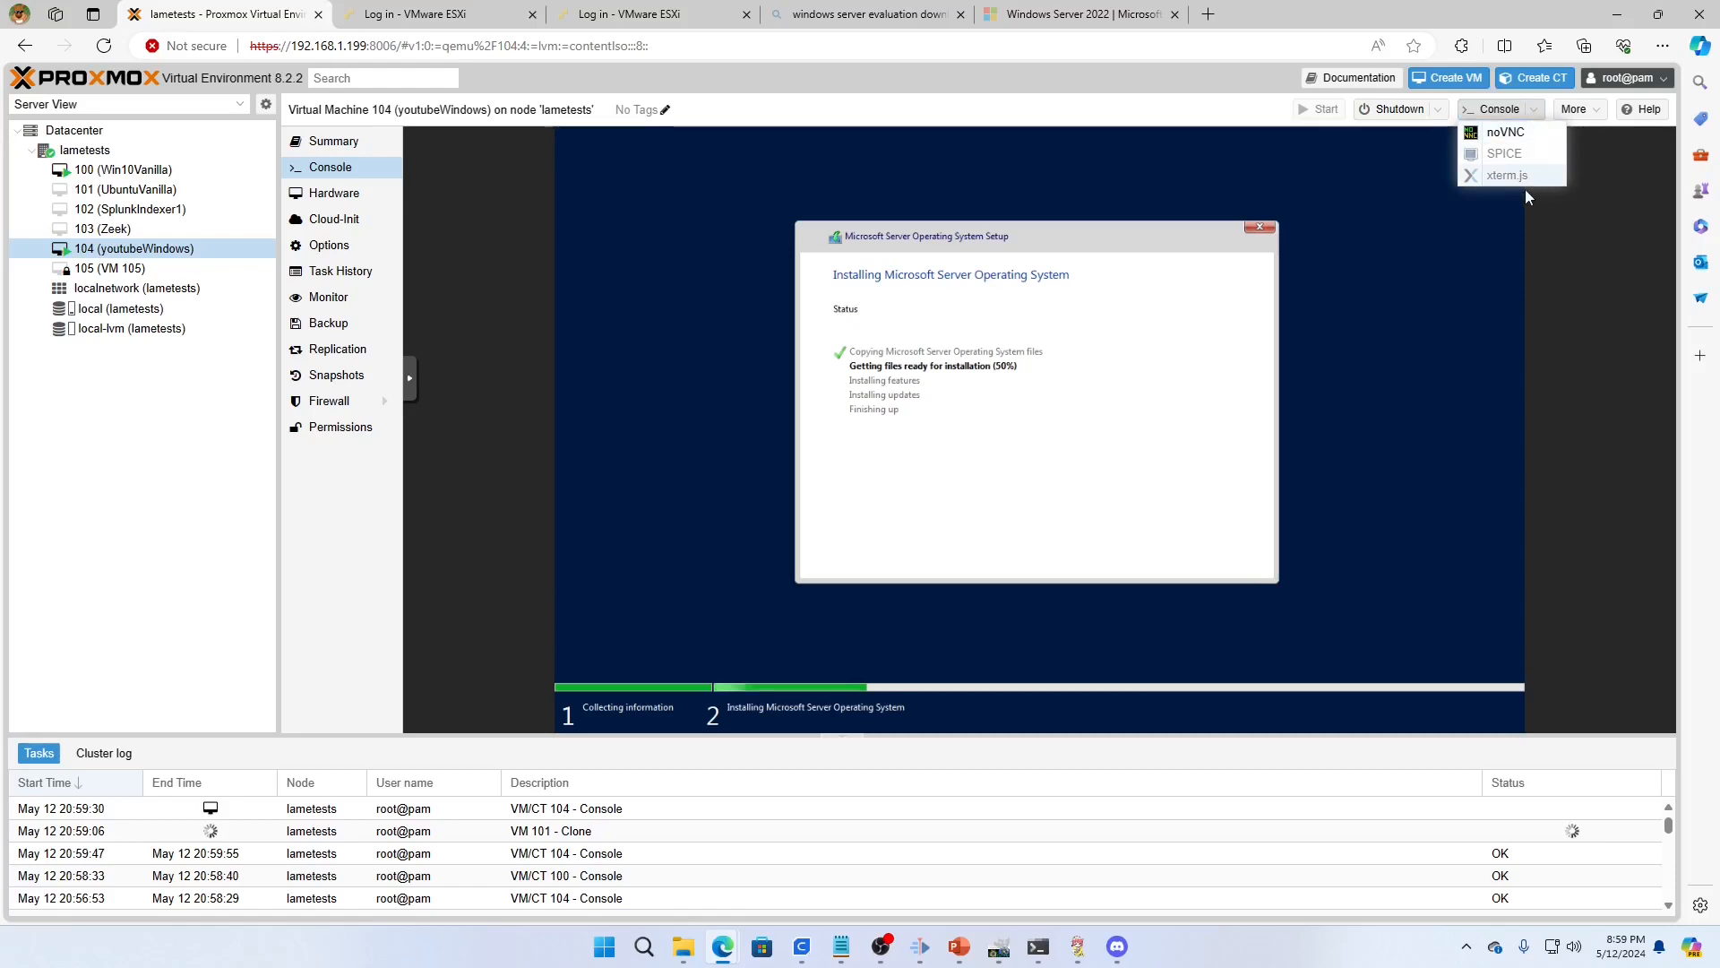